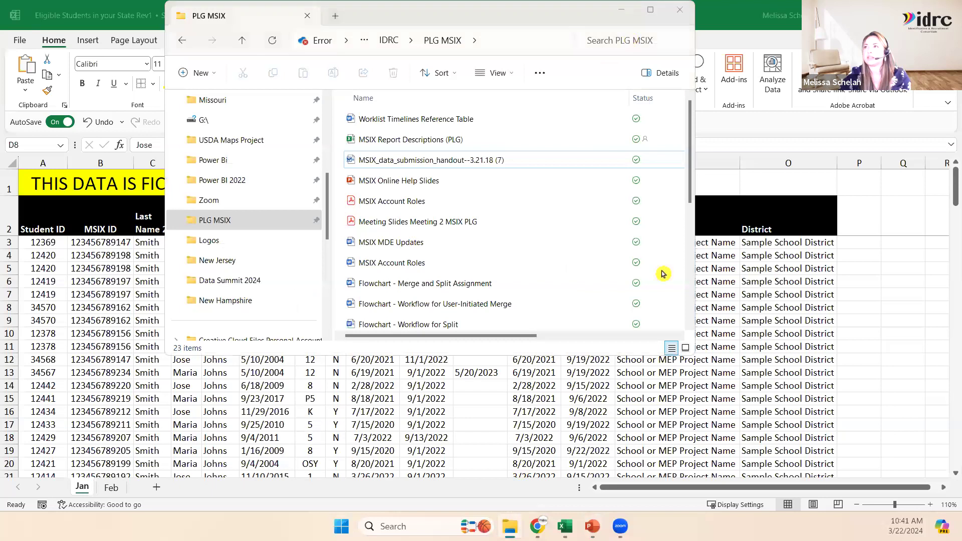
Bring the age calculation workbook to the front in place of the eligible students workbook.
{"action": "mouse_move", "coordinate": [565, 526]}
{"action": "left_click", "coordinate": [538, 492]}
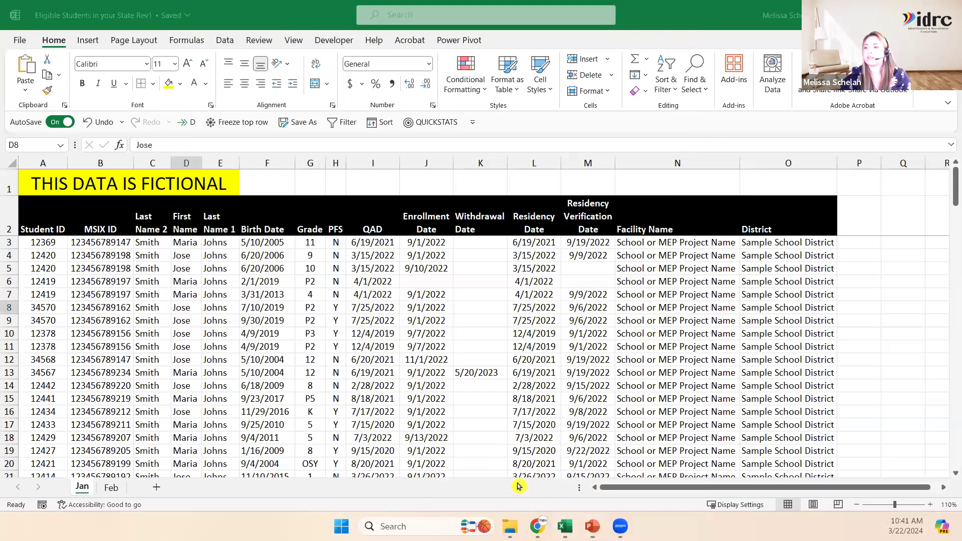
{"action": "left_click", "coordinate": [581, 307]}
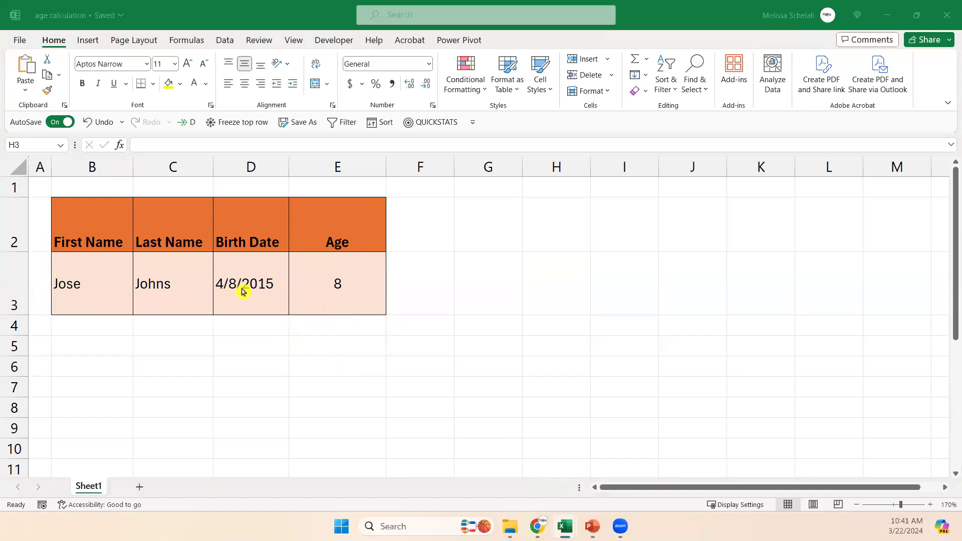
Examine the birth date in D3 and the formula behind the age in E3.
{"action": "left_click", "coordinate": [256, 298]}
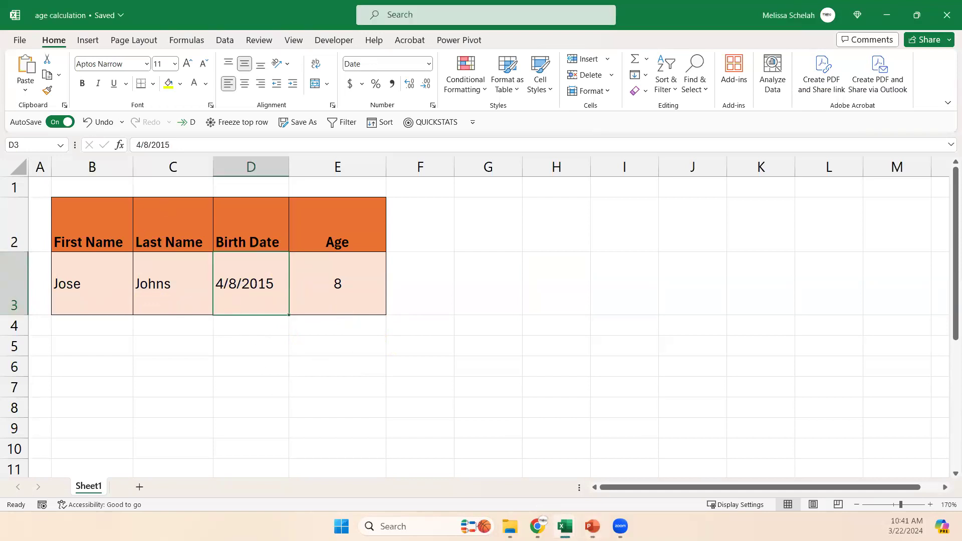
{"action": "key", "text": "alt+Tab"}
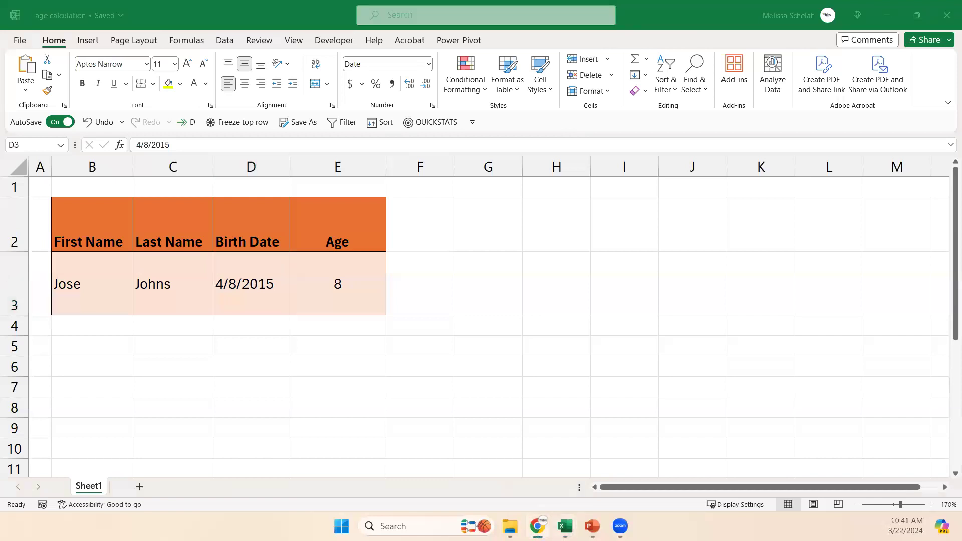
{"action": "key", "text": "alt+Tab"}
{"action": "left_click", "coordinate": [339, 284]}
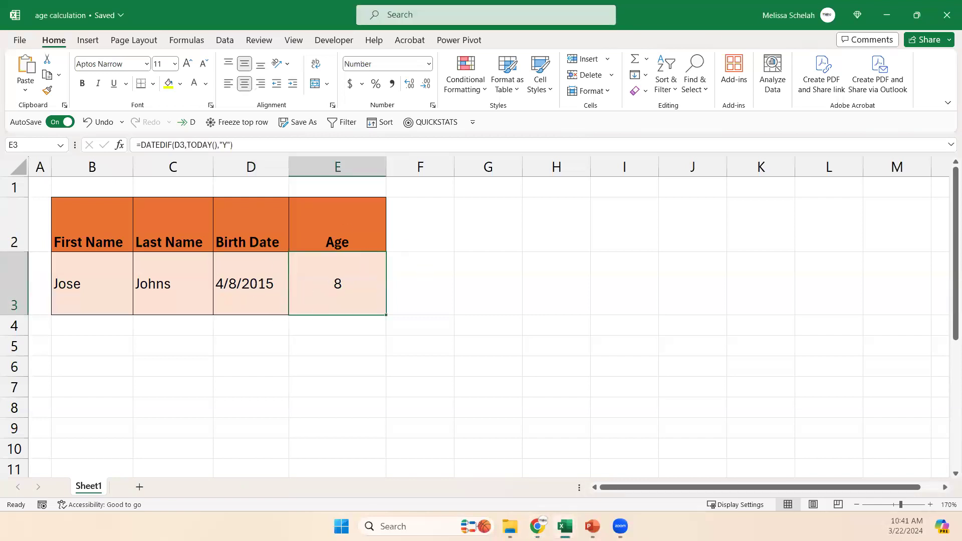
{"action": "key", "text": "alt+Tab"}
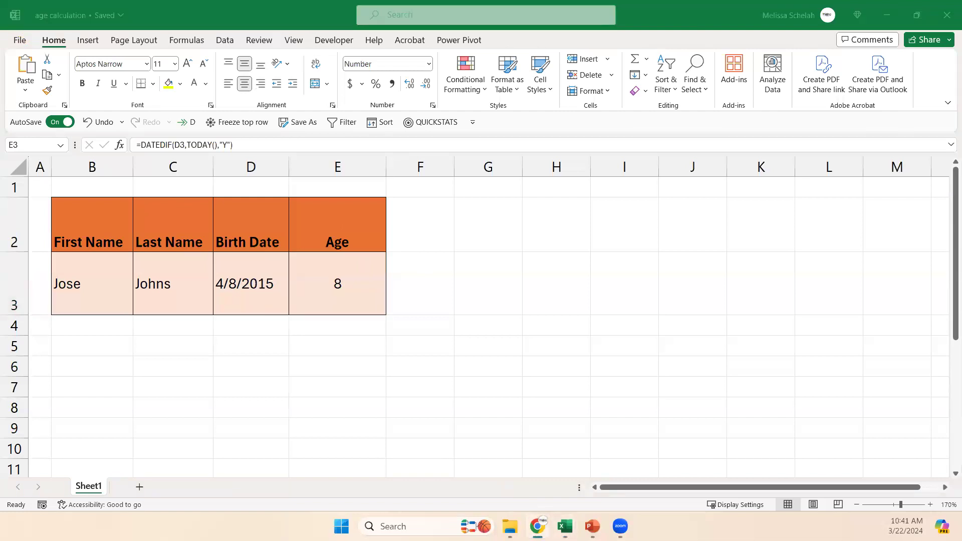
Clear the age formula from cell E3.
{"action": "left_click", "coordinate": [359, 303]}
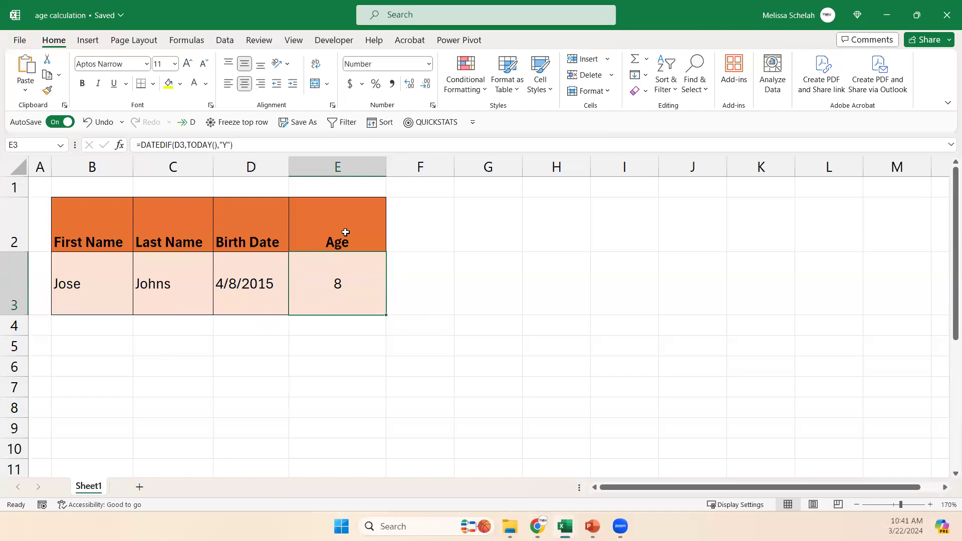
{"action": "key", "text": "Delete"}
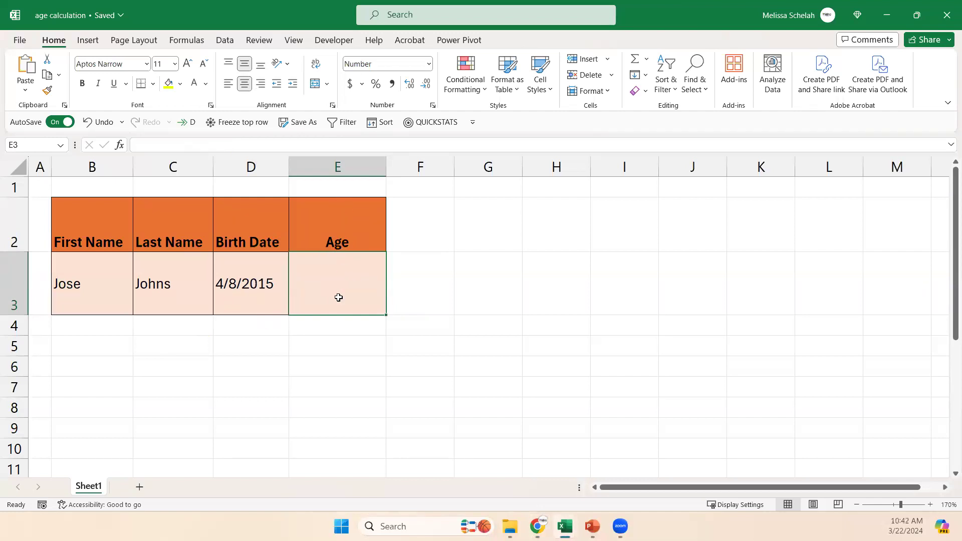
{"action": "key", "text": "alt+Tab"}
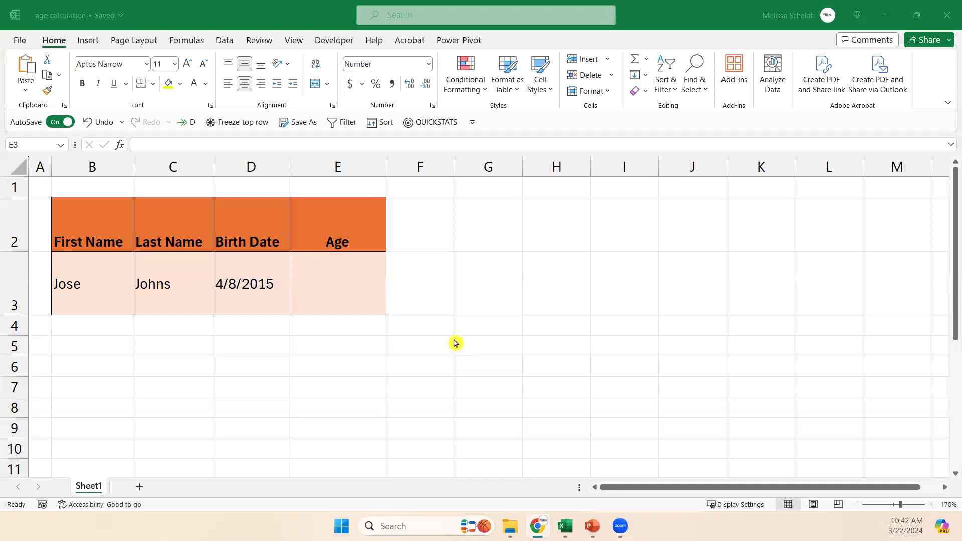
Start a DATEDIF formula in cell E3 with the birth date in D3 as its start date.
{"action": "left_click", "coordinate": [377, 281]}
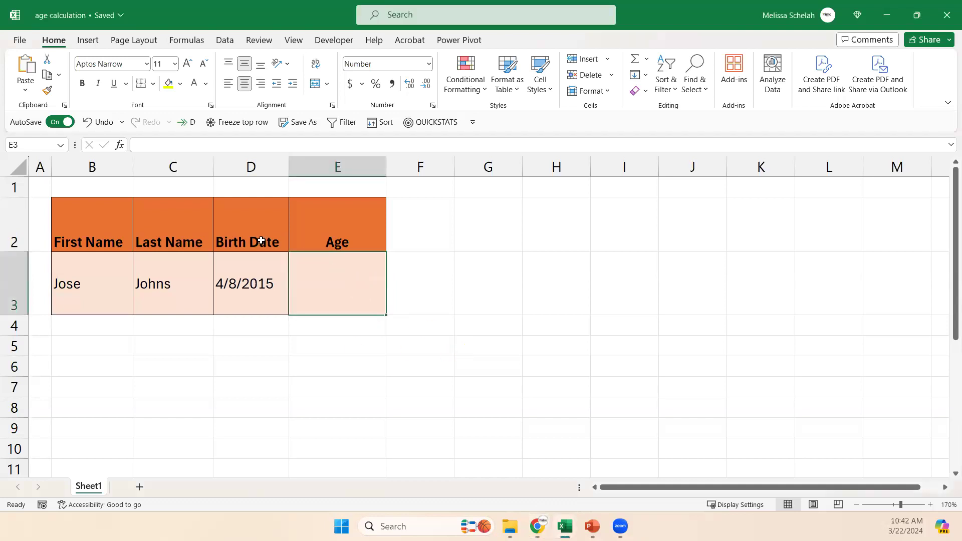
{"action": "left_click", "coordinate": [236, 160]}
{"action": "left_click", "coordinate": [302, 293]}
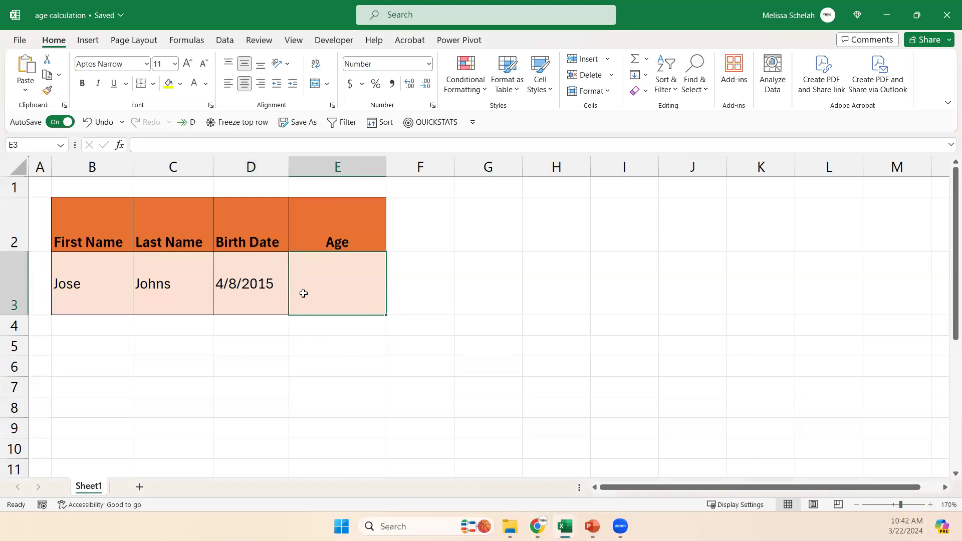
{"action": "left_click", "coordinate": [181, 145]}
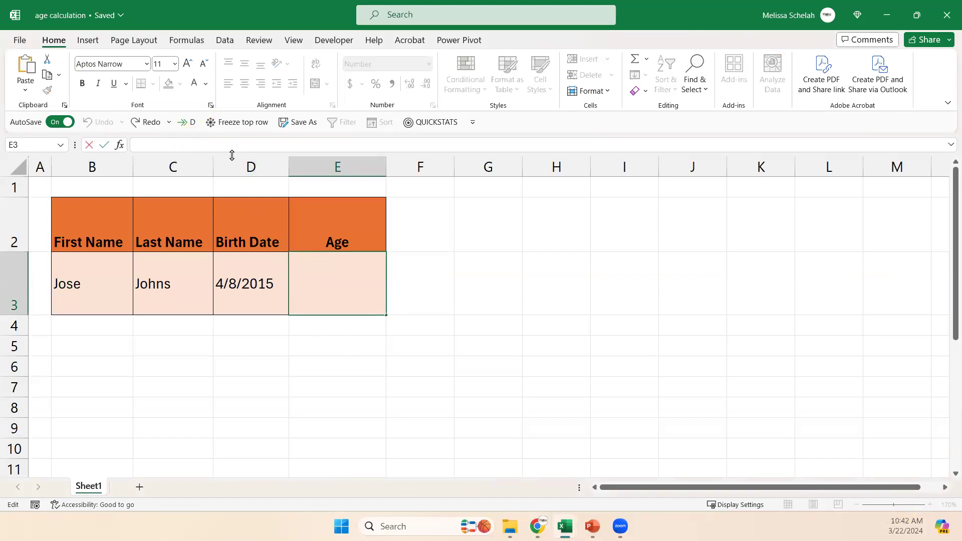
{"action": "type", "text": "="}
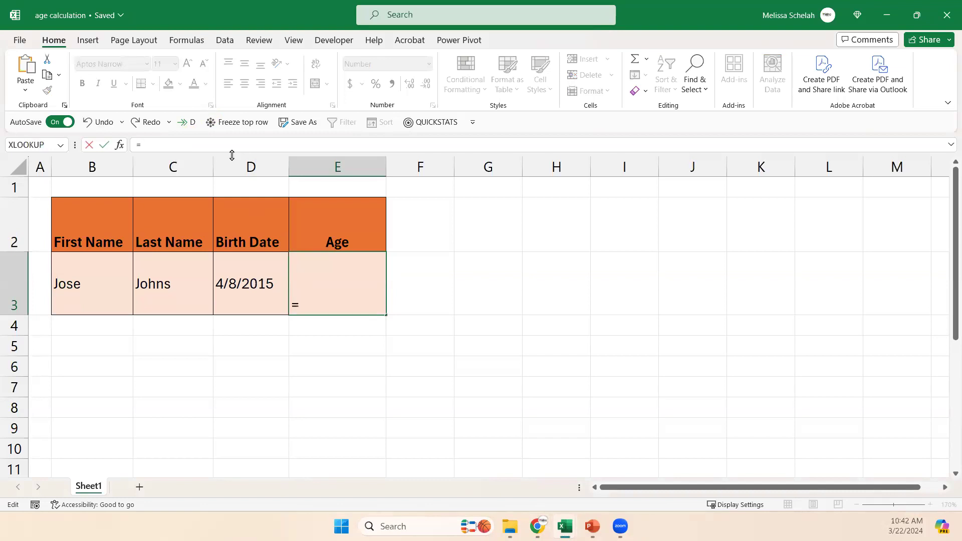
{"action": "type", "text": "datedif("}
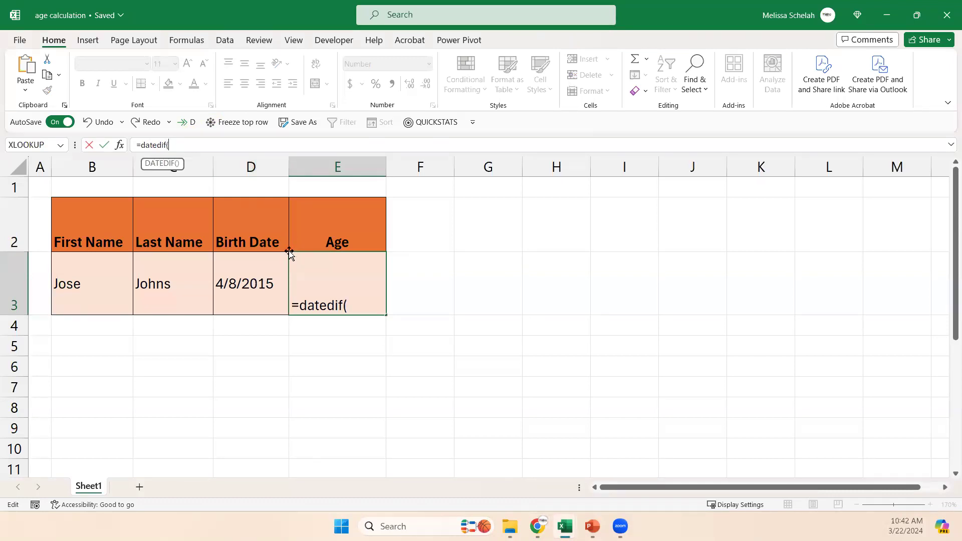
{"action": "left_click", "coordinate": [236, 285]}
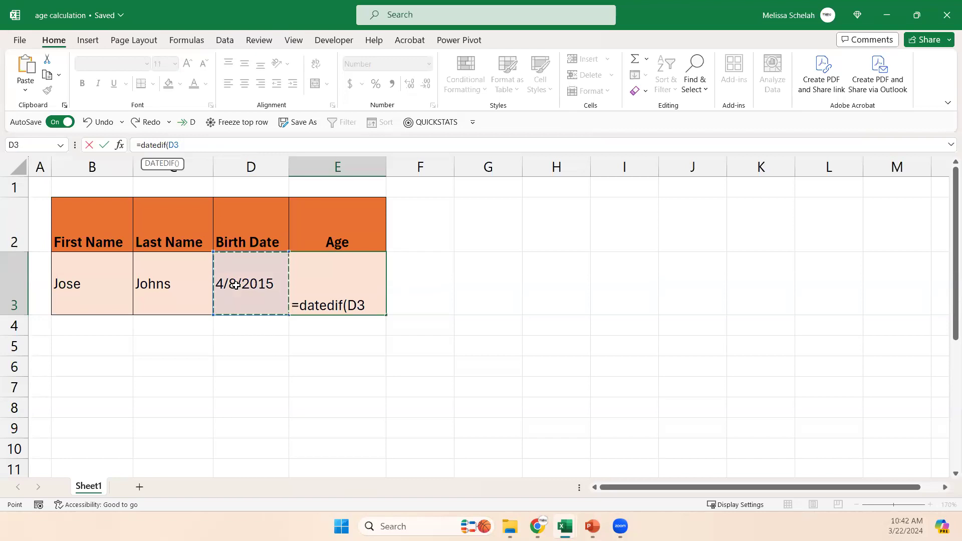
Complete the E3 formula with TODAY() as the end date and "Y" as the unit, giving =datedif(D3,TODAY(),"Y").
{"action": "type", "text": ","}
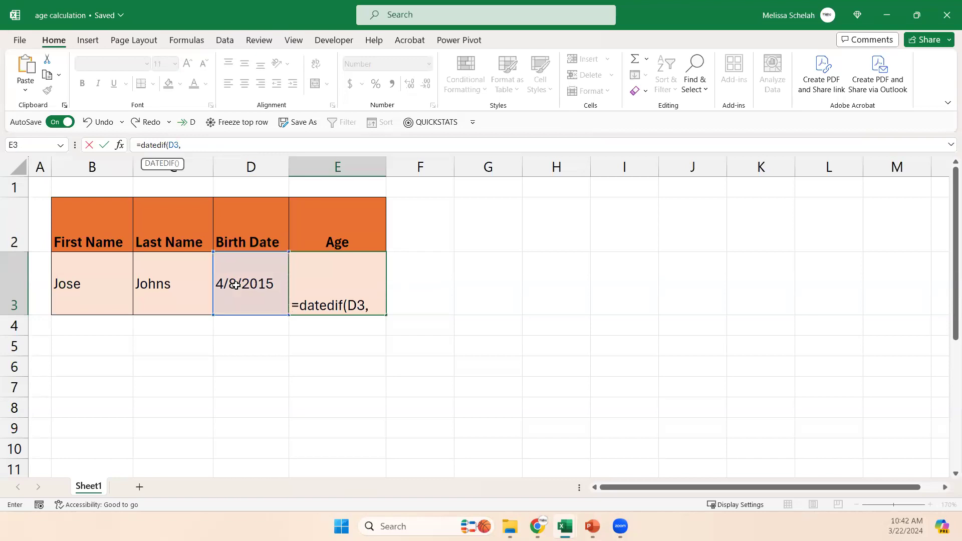
{"action": "type", "text": "TO"}
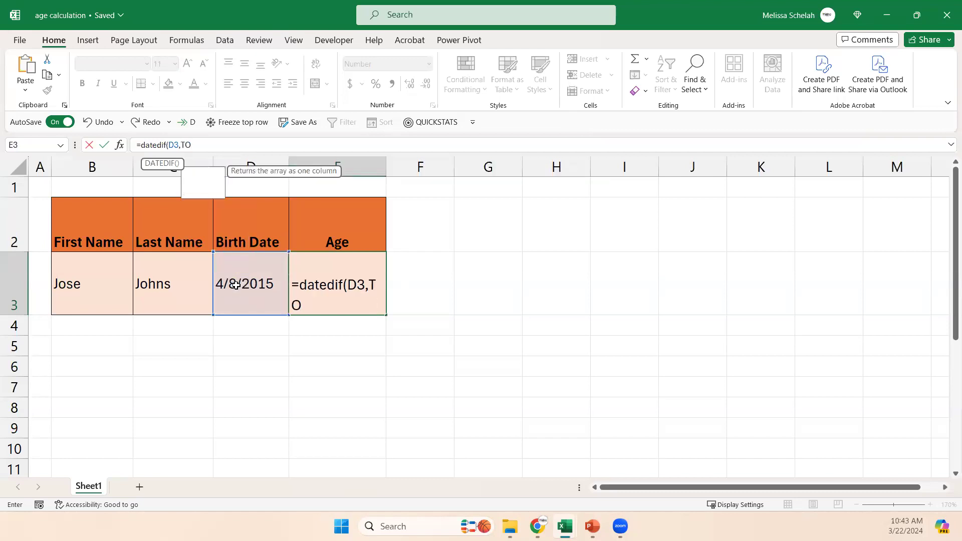
{"action": "type", "text": "DAY("}
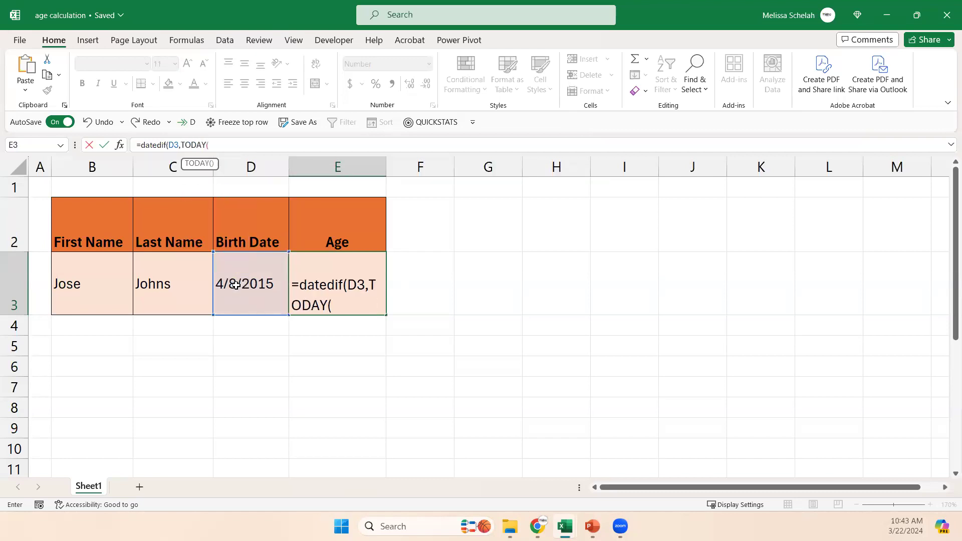
{"action": "type", "text": "),\""}
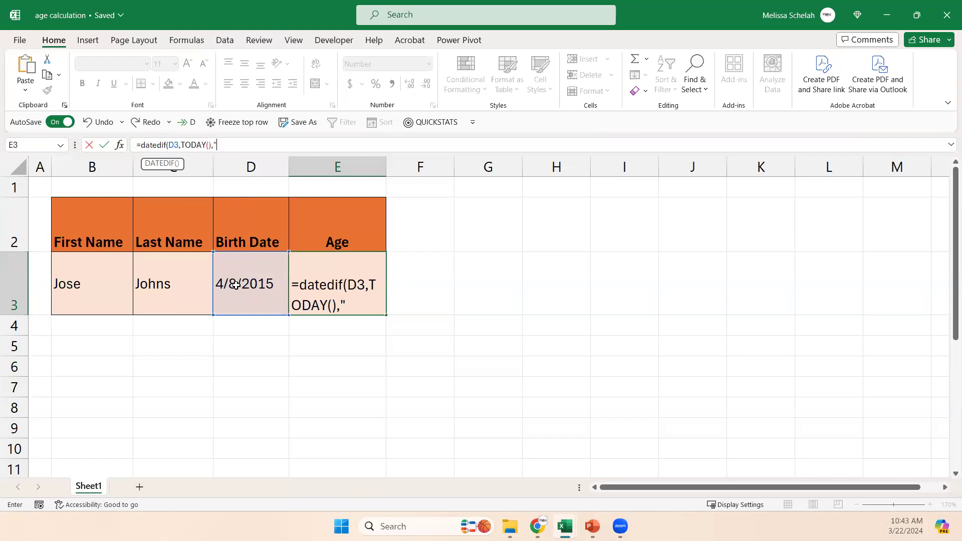
{"action": "type", "text": "Y\")"}
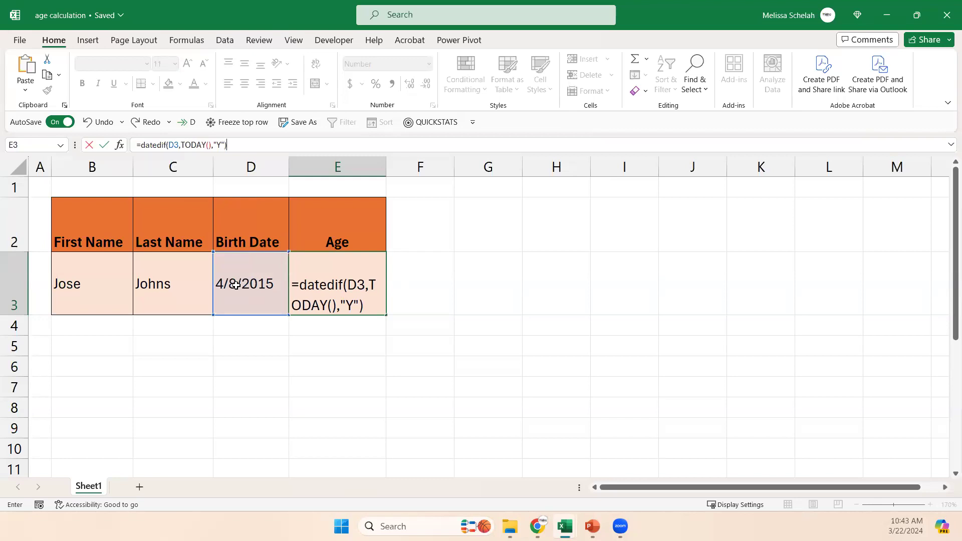
{"action": "key", "text": "Return"}
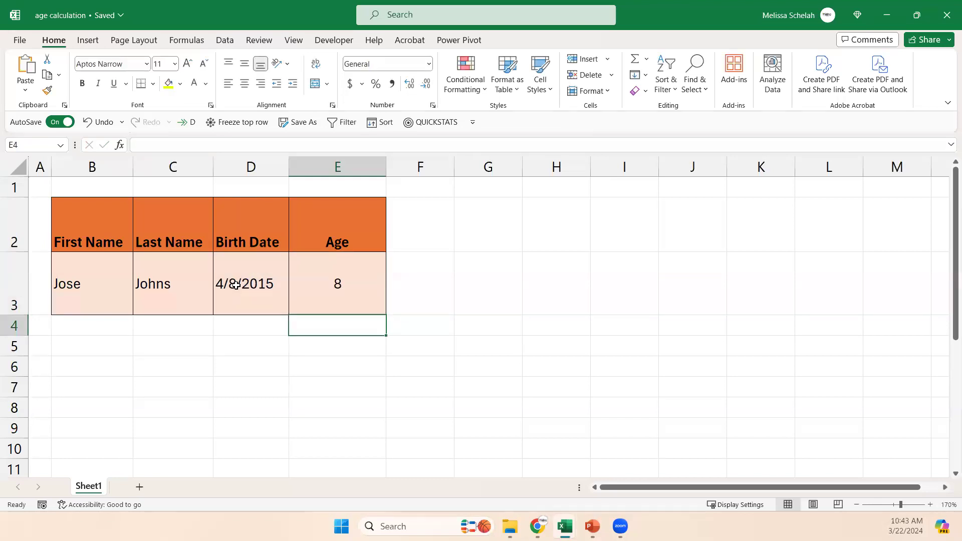
Format the age in cell E3 as Short Date.
{"action": "left_click", "coordinate": [356, 300]}
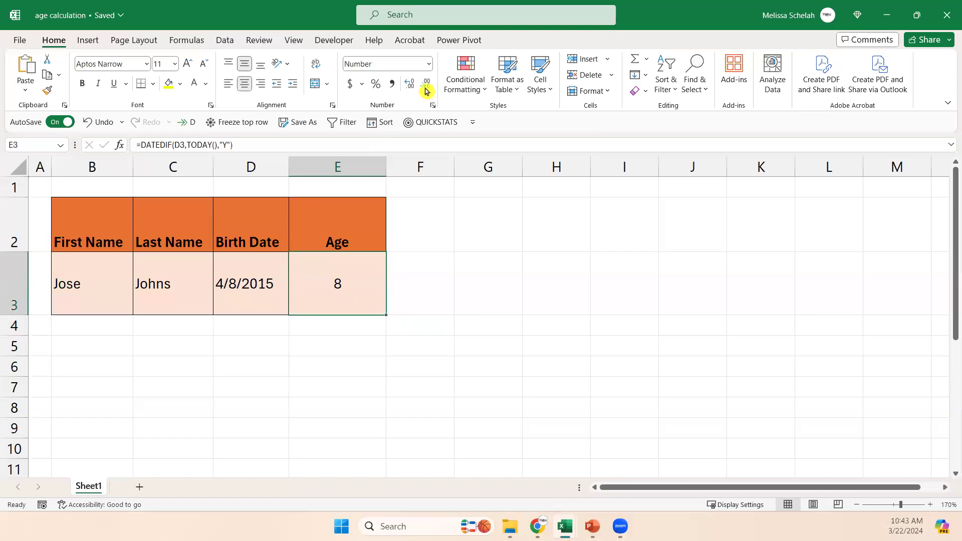
{"action": "left_click", "coordinate": [429, 63]}
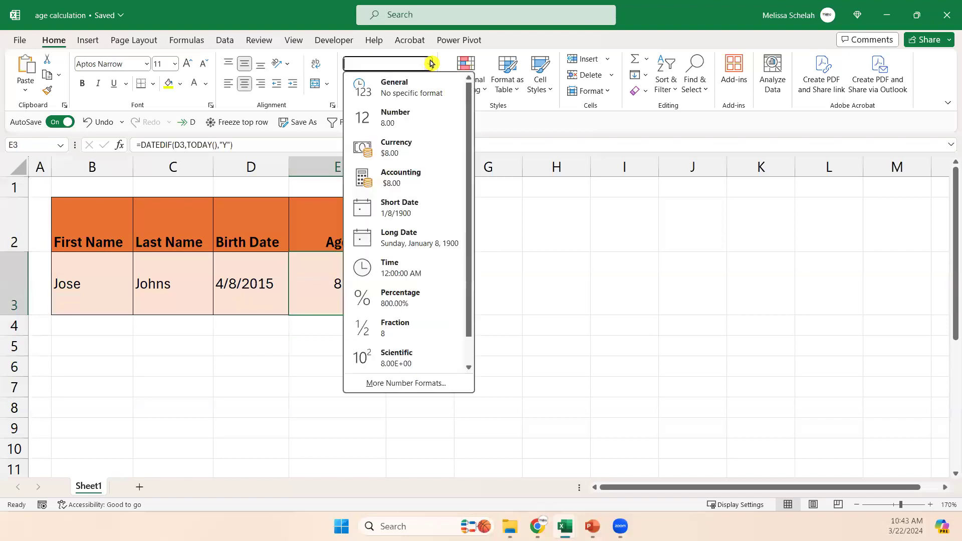
{"action": "left_click", "coordinate": [429, 206]}
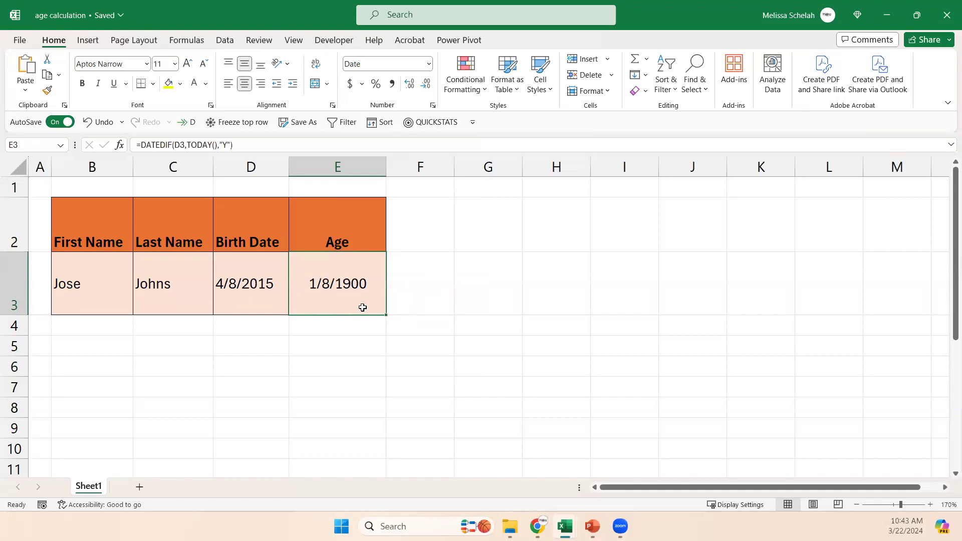
Set the number format of the age cell E3 to General.
{"action": "left_click", "coordinate": [431, 65]}
{"action": "left_click", "coordinate": [417, 86]}
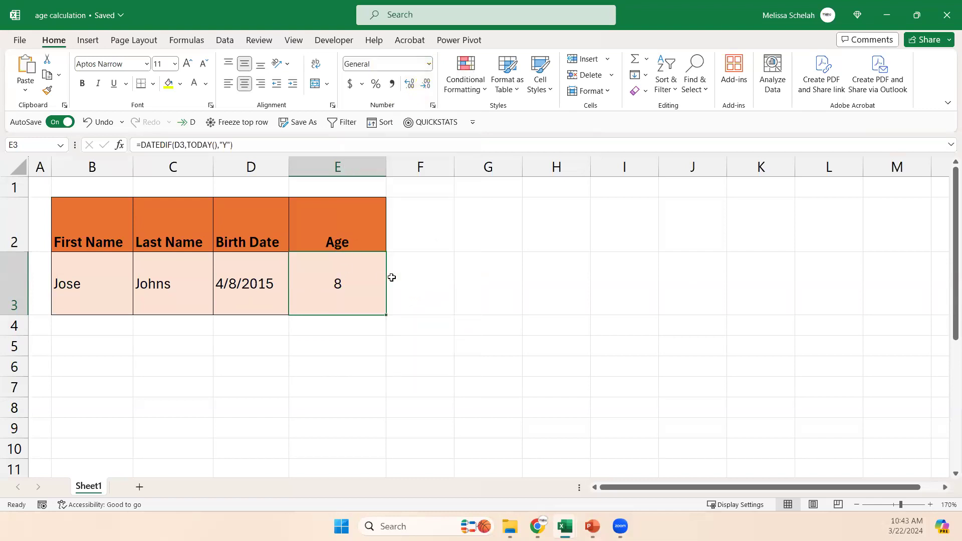
{"action": "left_click", "coordinate": [430, 64]}
{"action": "left_click", "coordinate": [425, 85]}
Set the workbook's calculation option to Manual.
{"action": "left_click", "coordinate": [257, 284]}
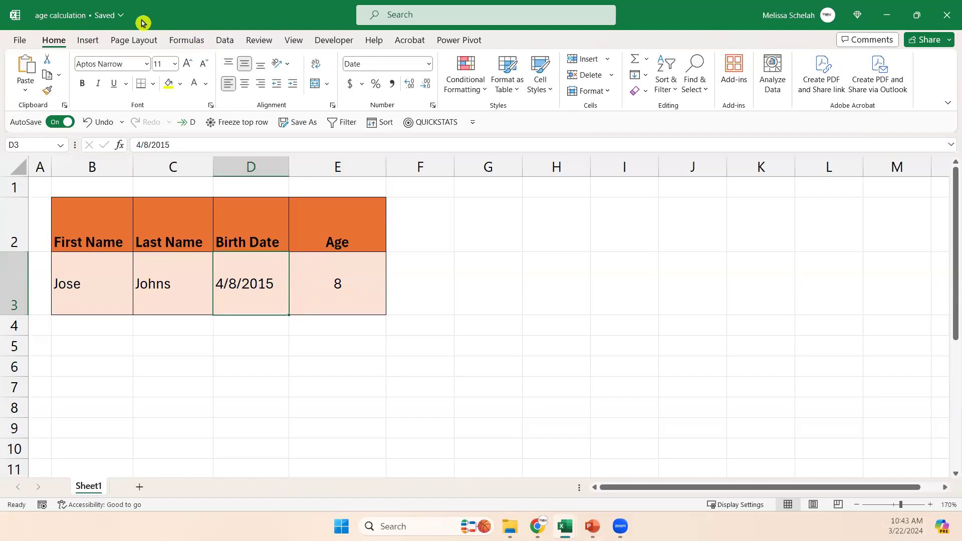
{"action": "left_click", "coordinate": [193, 44]}
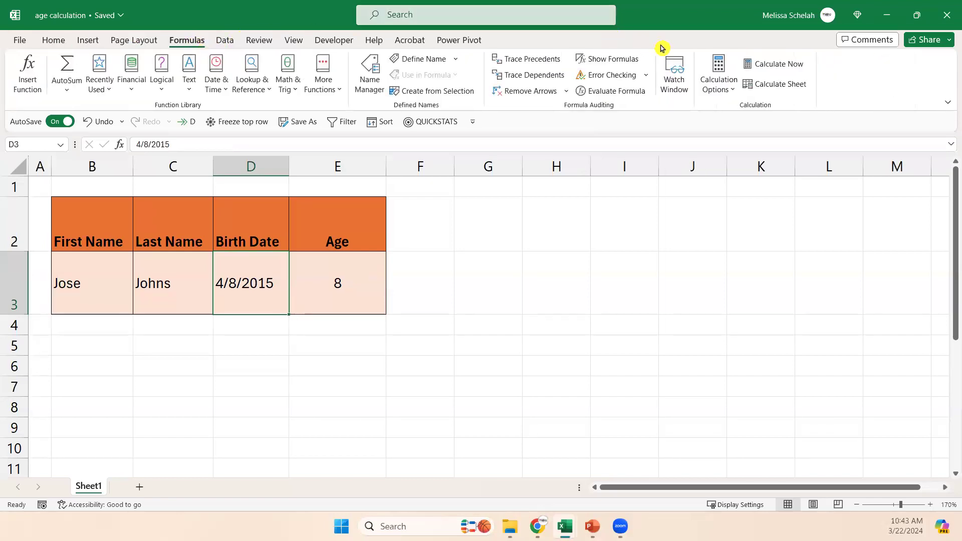
{"action": "left_click", "coordinate": [724, 90]}
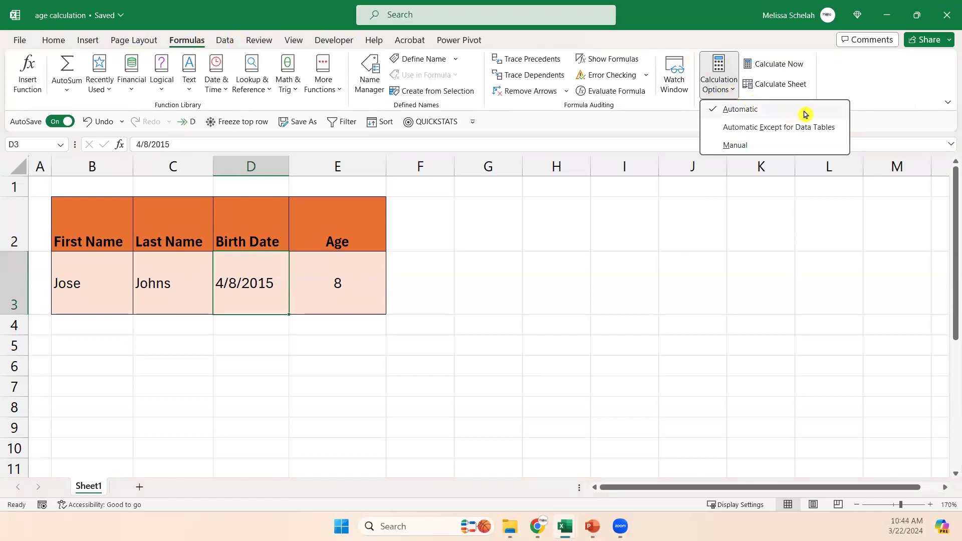
{"action": "left_click", "coordinate": [790, 145]}
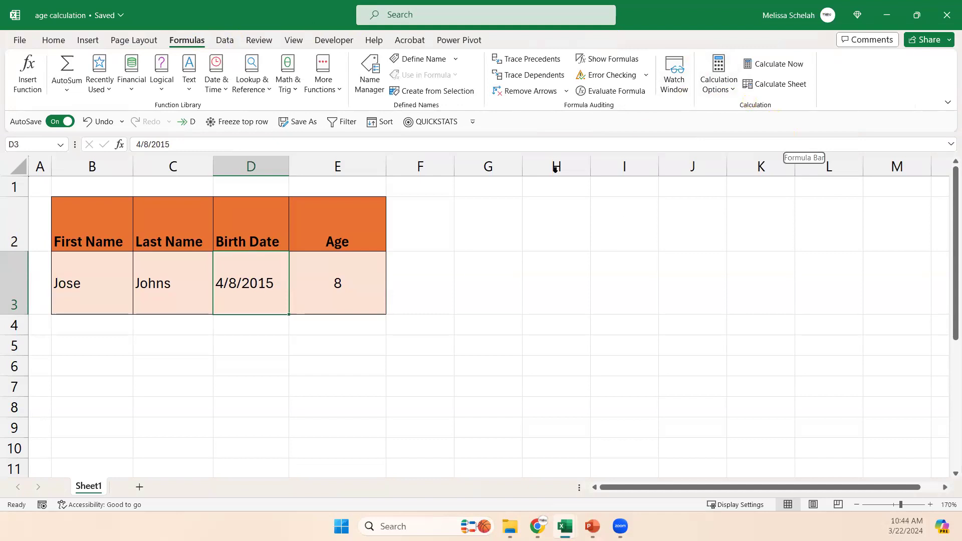
{"action": "left_click", "coordinate": [726, 89]}
{"action": "left_click", "coordinate": [735, 145]}
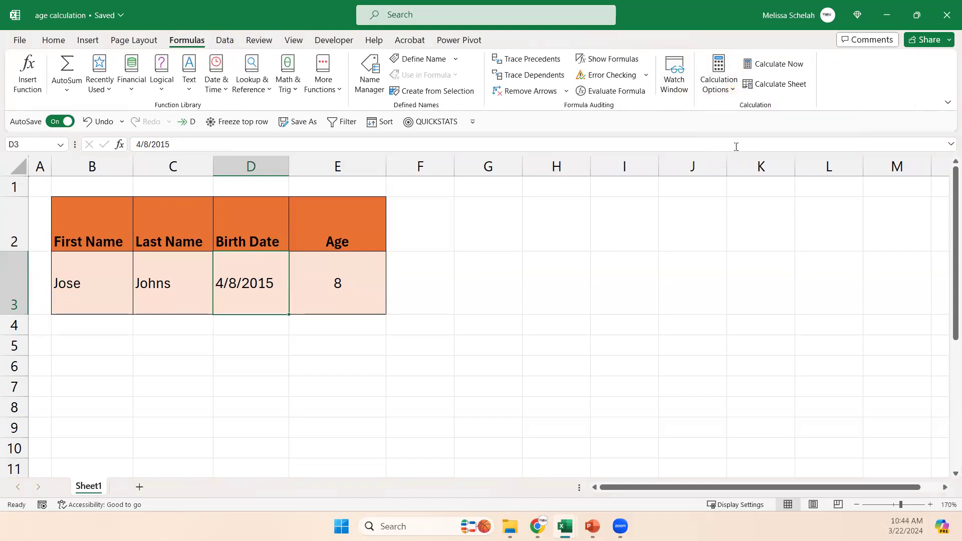
Reapply the Manual calculation option and check the birth date and age cells D3 and E3.
{"action": "left_click", "coordinate": [448, 300]}
{"action": "left_click", "coordinate": [267, 279]}
{"action": "left_click", "coordinate": [313, 284]}
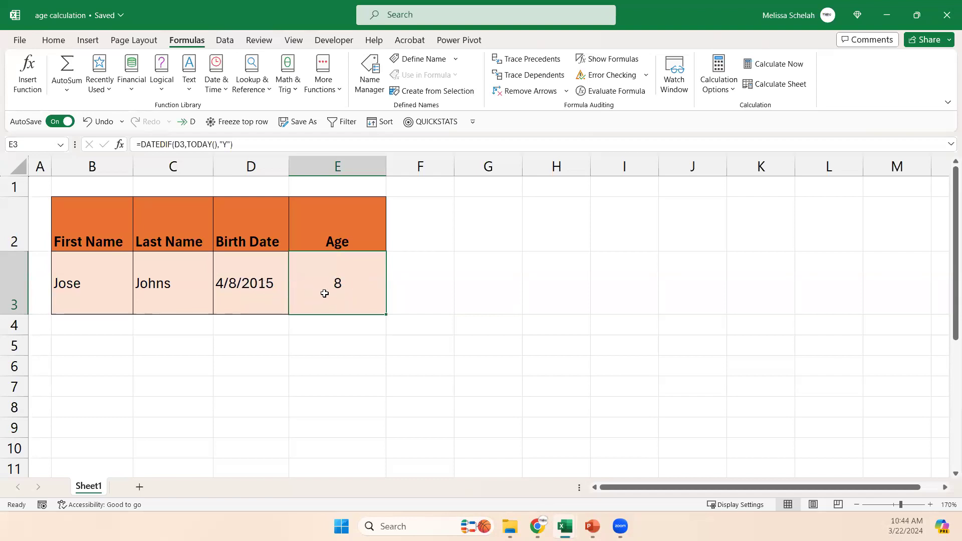
{"action": "left_click", "coordinate": [731, 92]}
{"action": "left_click", "coordinate": [736, 146]}
{"action": "left_click", "coordinate": [228, 287]}
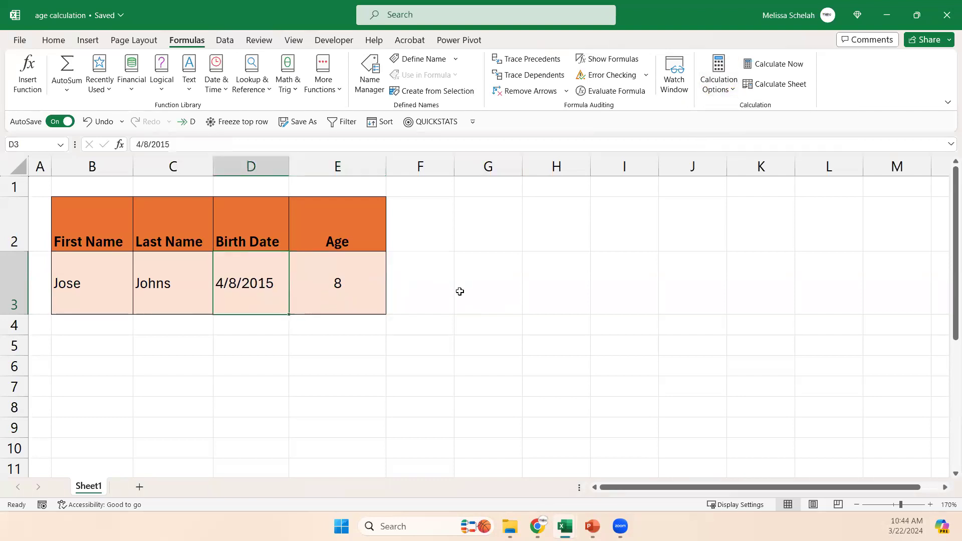
{"action": "left_click", "coordinate": [320, 290]}
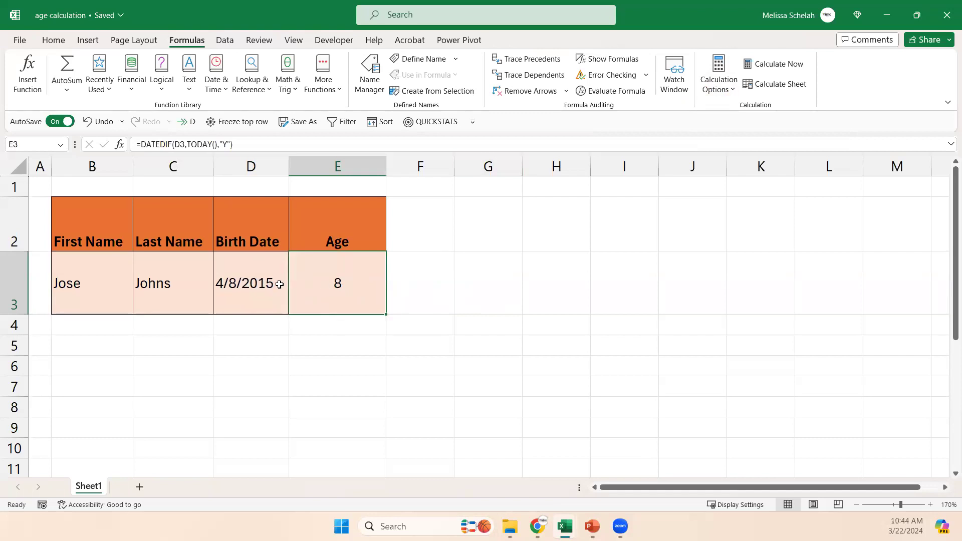
Change the birth date in D3 to one year earlier and check the age in E3.
{"action": "left_click", "coordinate": [259, 287]}
{"action": "left_click", "coordinate": [211, 146]}
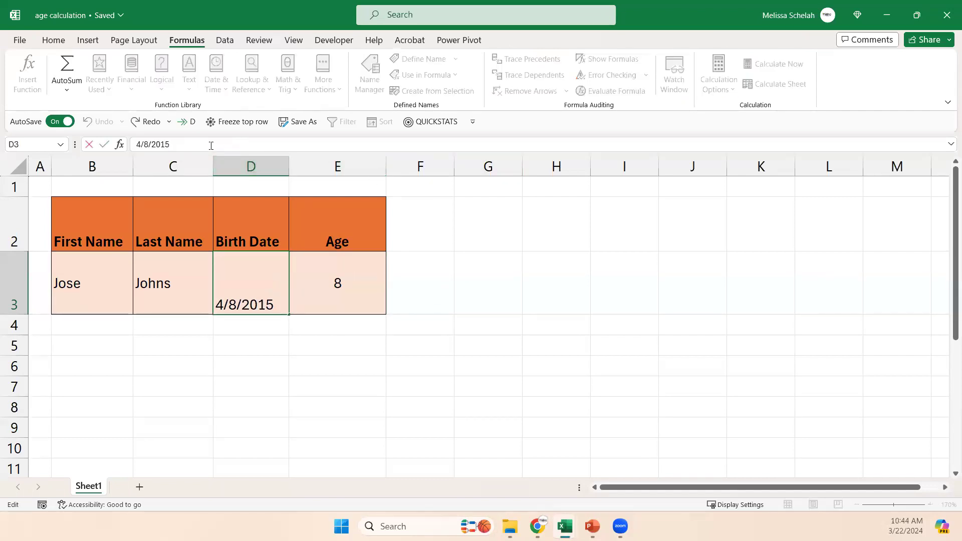
{"action": "key", "text": "BackSpace"}
{"action": "type", "text": "4"}
{"action": "key", "text": "Return"}
{"action": "left_click", "coordinate": [337, 294]}
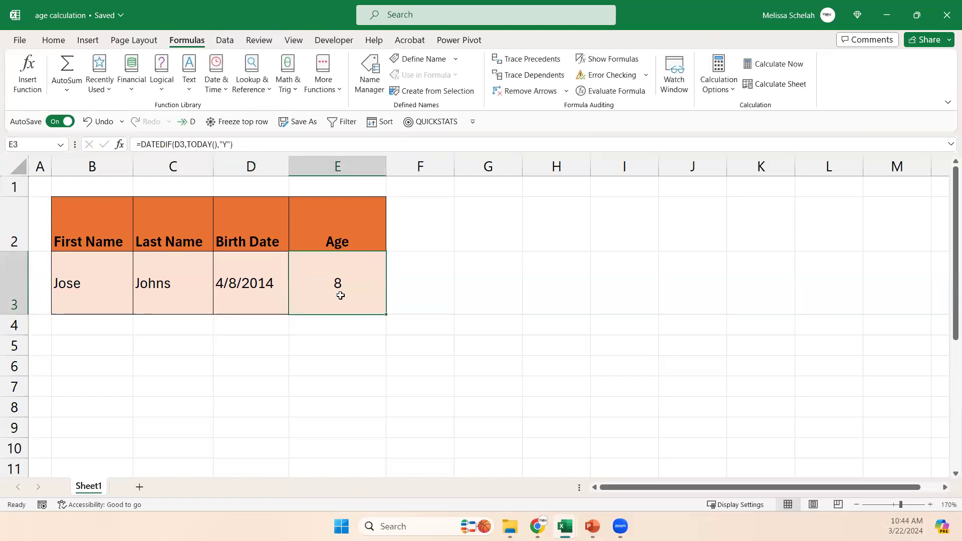
{"action": "left_click", "coordinate": [269, 283]}
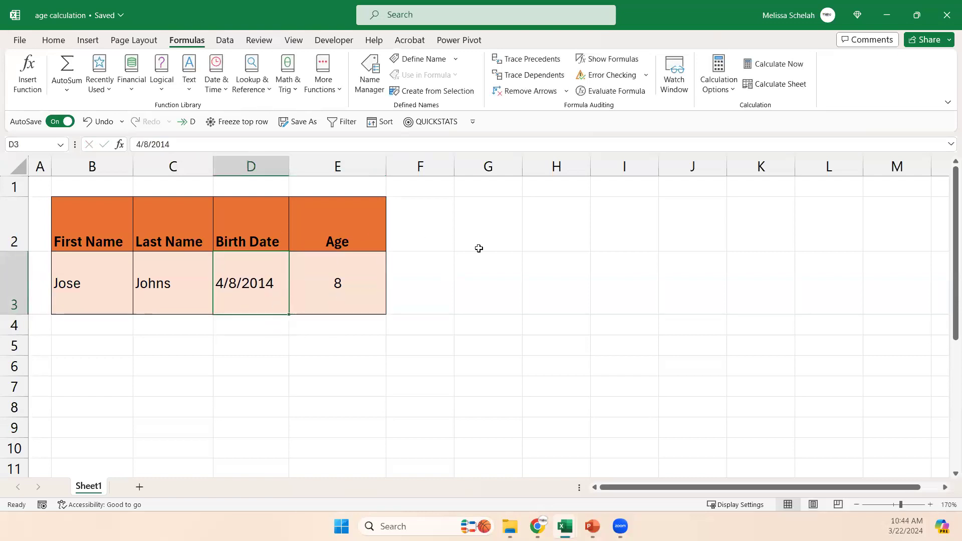
Set the calculation option to Automatic and check the recalculated age in E3.
{"action": "left_click", "coordinate": [721, 95]}
{"action": "left_click", "coordinate": [746, 116]}
{"action": "left_click", "coordinate": [353, 281]}
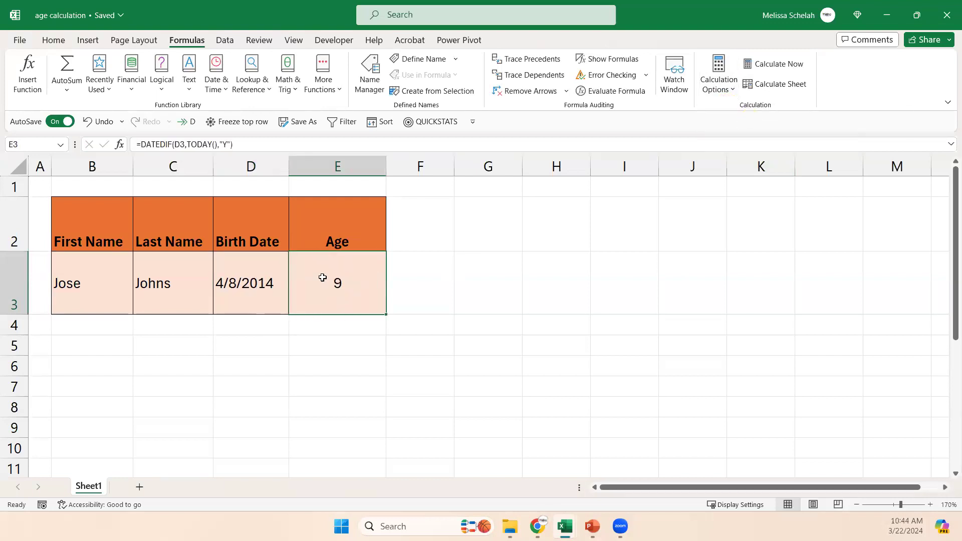
{"action": "left_click", "coordinate": [54, 41]}
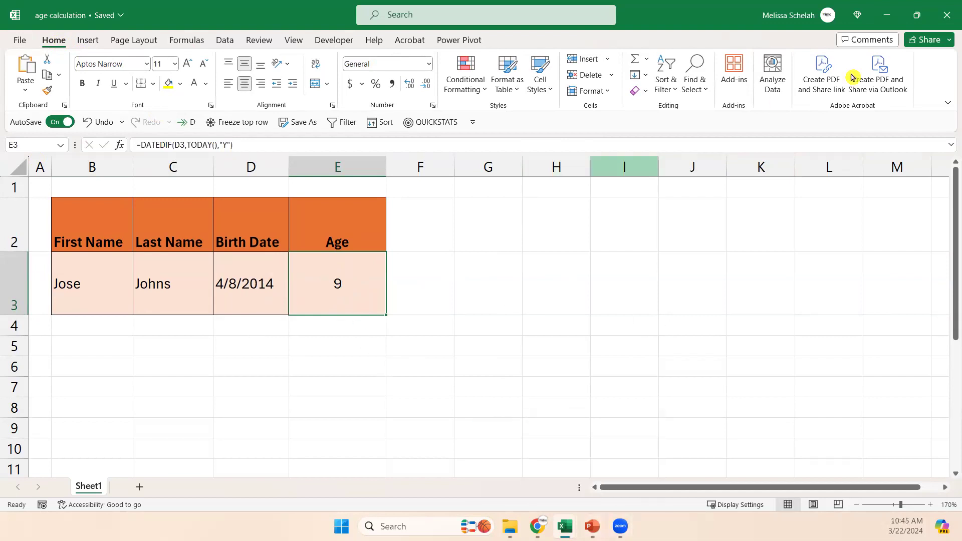
Minimize the age calculation workbook and advance the PowerPoint slide show to the Removing Duplicates slide.
{"action": "left_click", "coordinate": [885, 21]}
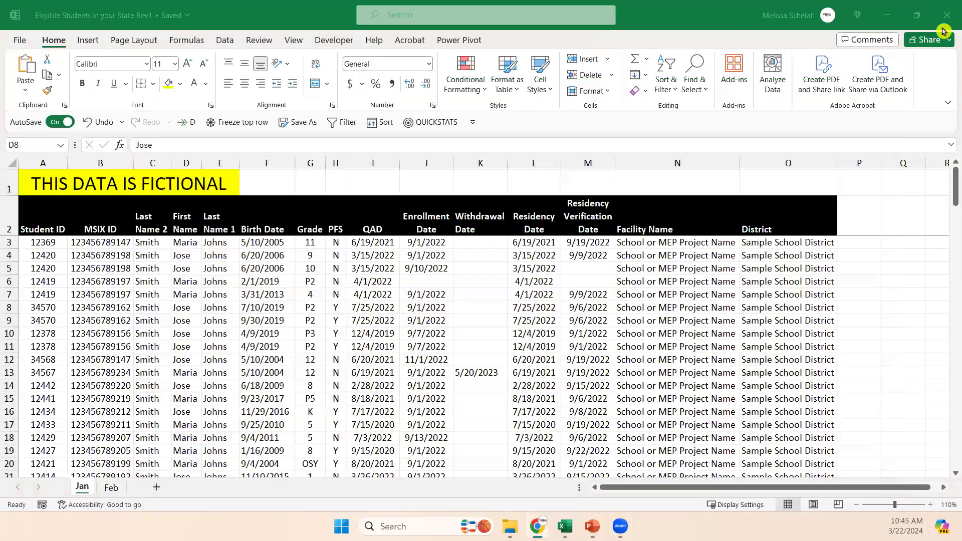
{"action": "left_click", "coordinate": [592, 526]}
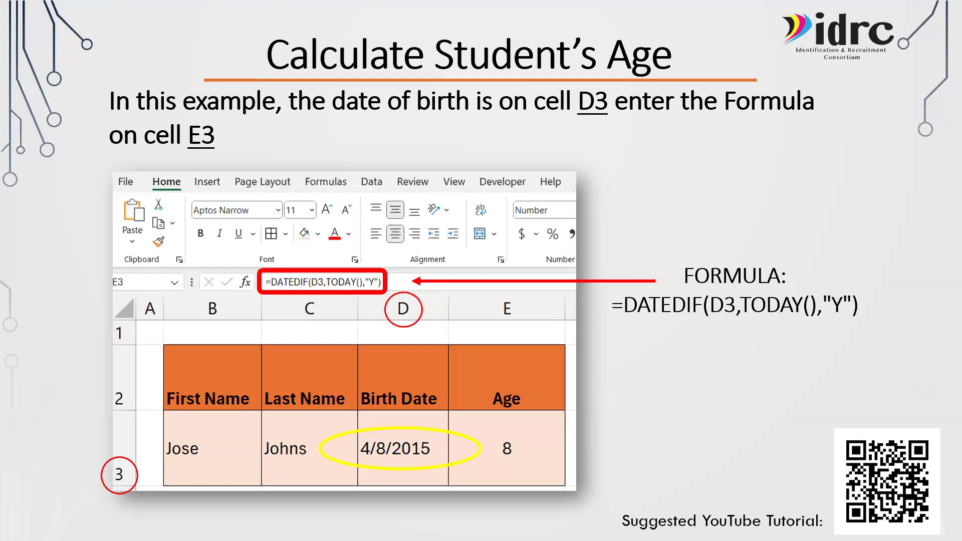
{"action": "left_click", "coordinate": [744, 405]}
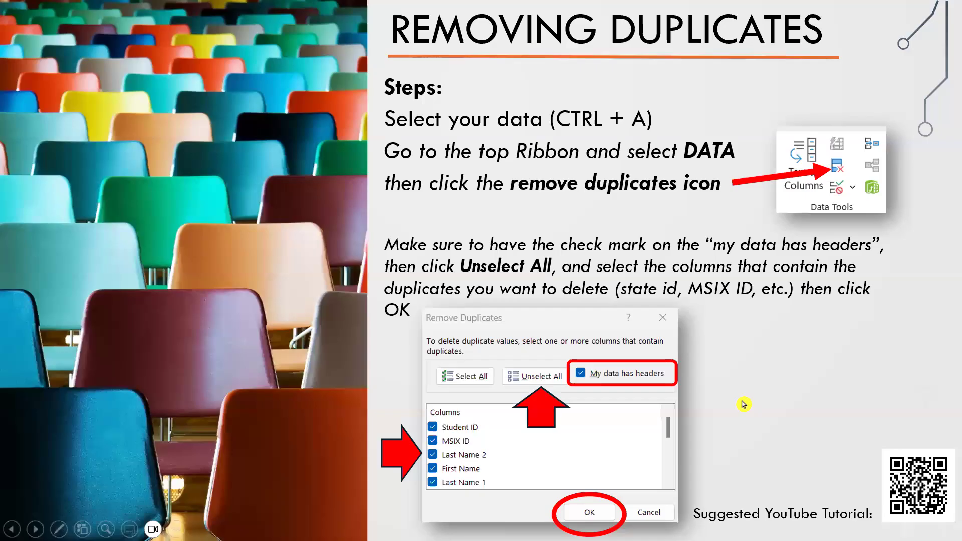
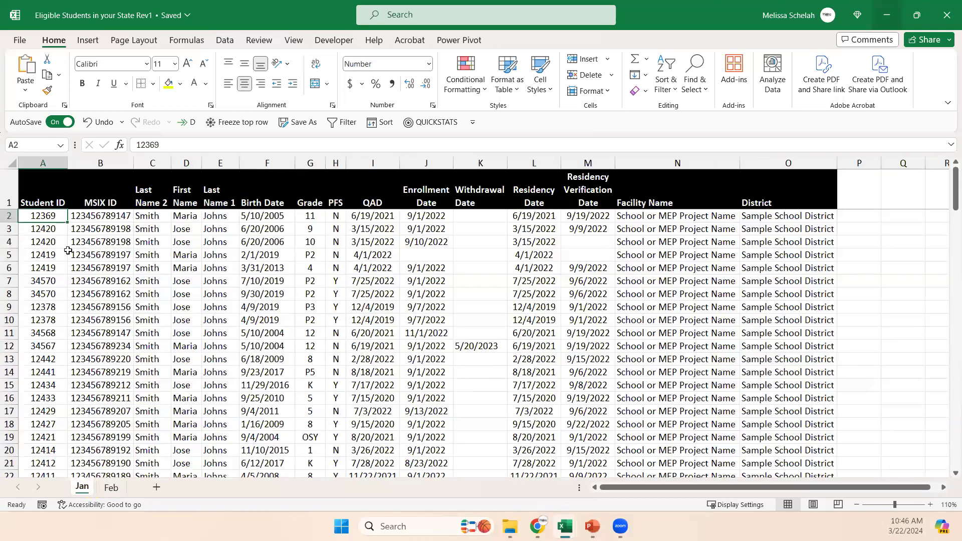
Start a Duplicate Values highlighting rule for the Student ID and MSIX ID columns on the Jan sheet.
{"action": "left_click", "coordinate": [80, 255]}
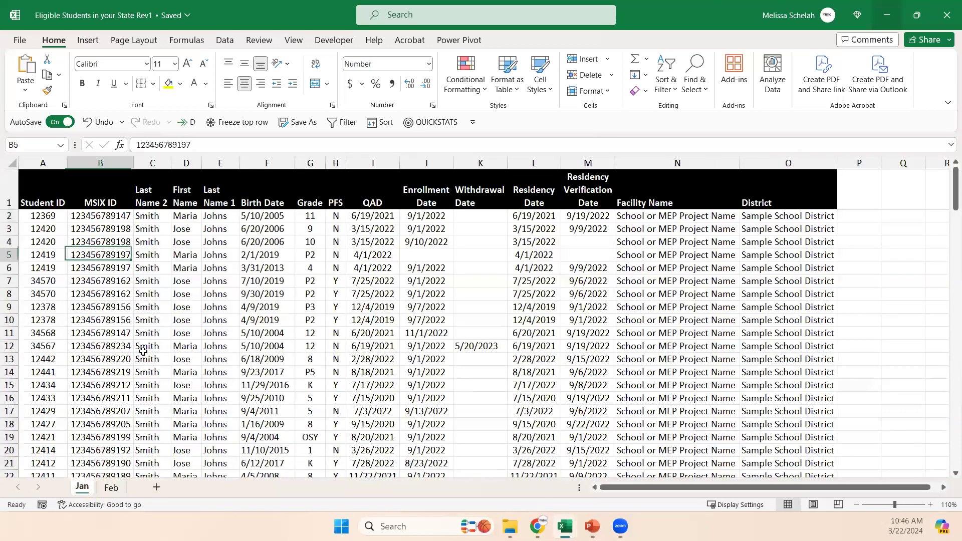
{"action": "left_click", "coordinate": [47, 220]}
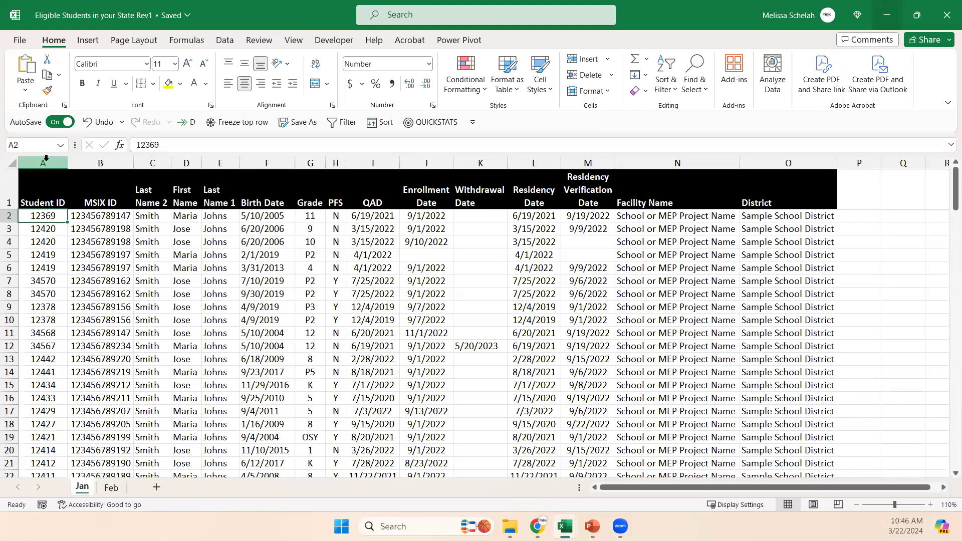
{"action": "left_click", "coordinate": [45, 160]}
{"action": "left_click_drag", "start_coordinate": [46, 161], "coordinate": [90, 165]}
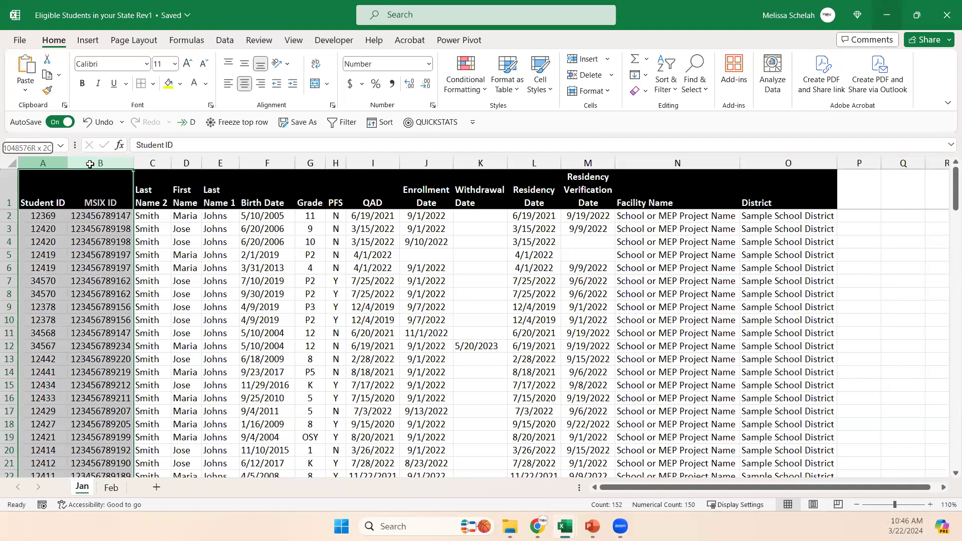
{"action": "mouse_move", "coordinate": [88, 162]}
{"action": "left_mouse_down"}
{"action": "mouse_move", "coordinate": [47, 162]}
{"action": "mouse_move", "coordinate": [97, 162]}
{"action": "left_mouse_up"}
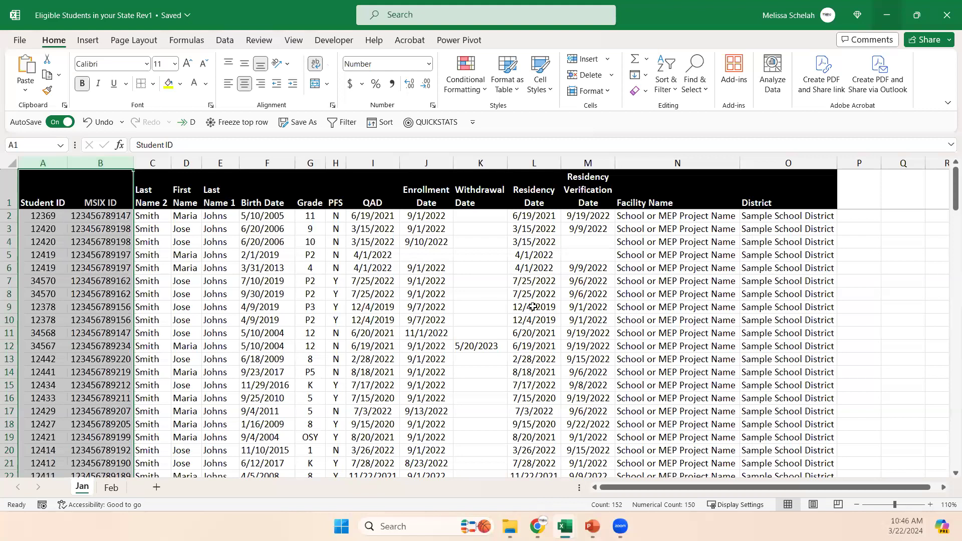
{"action": "left_click", "coordinate": [471, 93]}
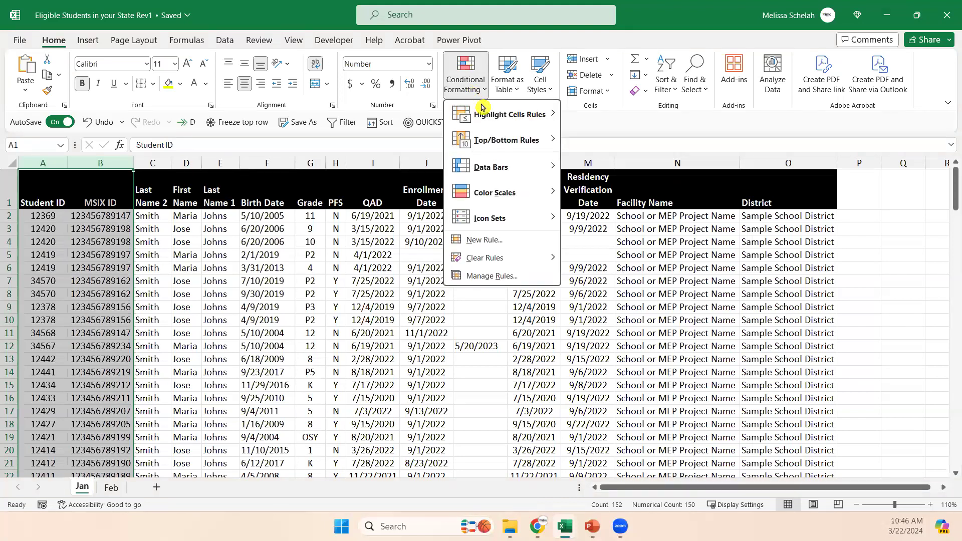
{"action": "mouse_move", "coordinate": [493, 120]}
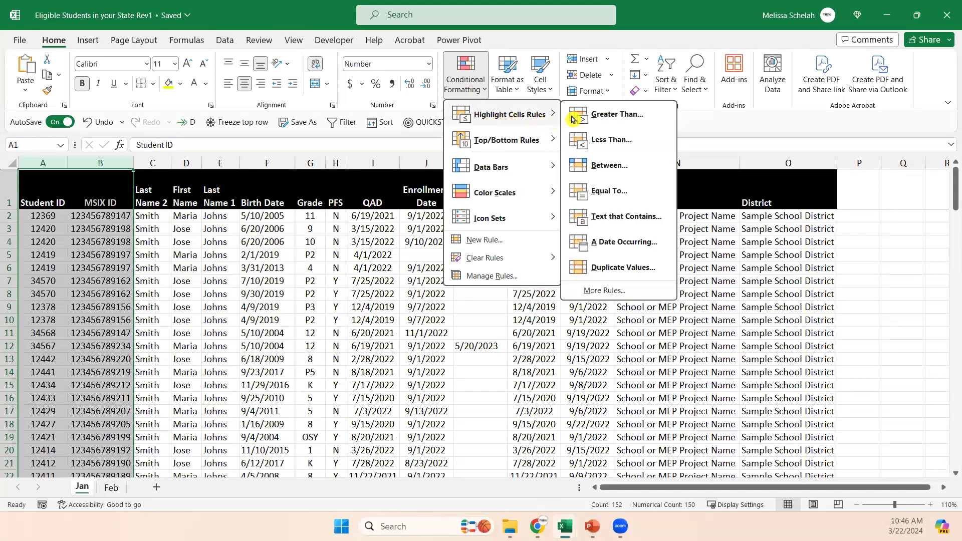
{"action": "left_click", "coordinate": [657, 274]}
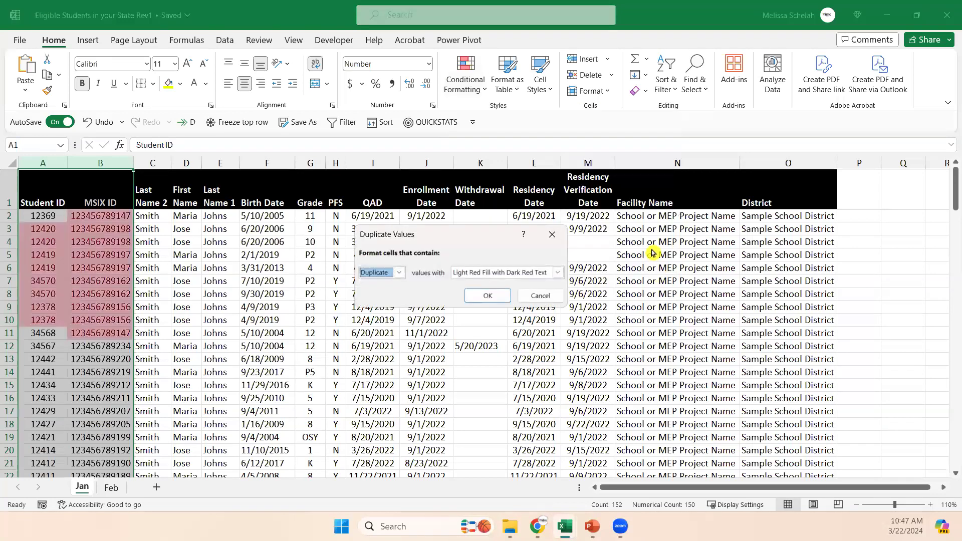
Format duplicate values with Green Fill with Dark Green Text and apply the rule.
{"action": "left_click", "coordinate": [547, 273]}
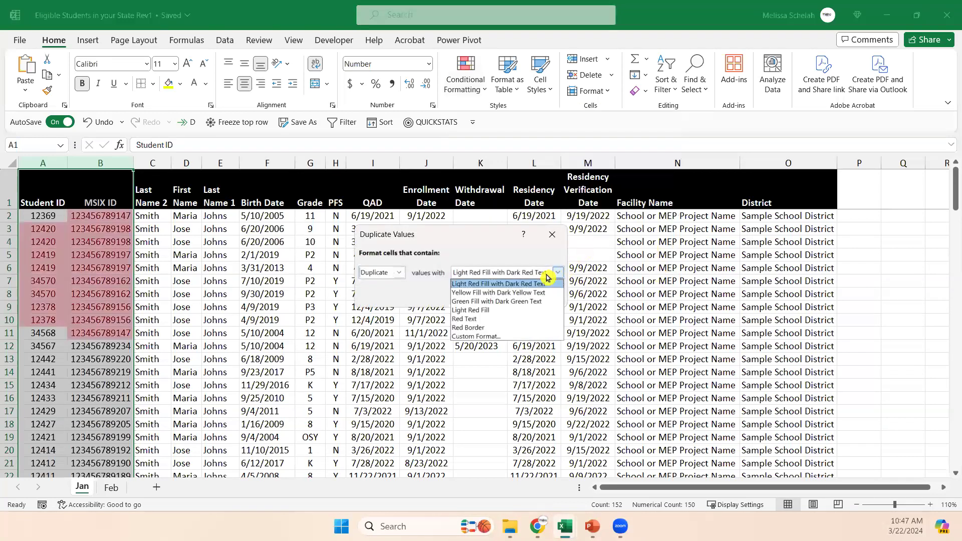
{"action": "left_click", "coordinate": [526, 301]}
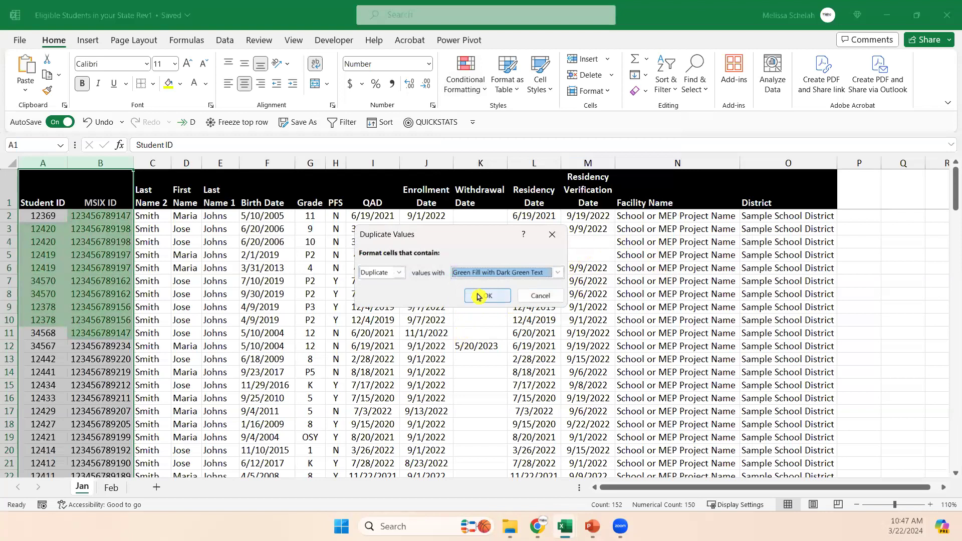
{"action": "left_click", "coordinate": [396, 273]}
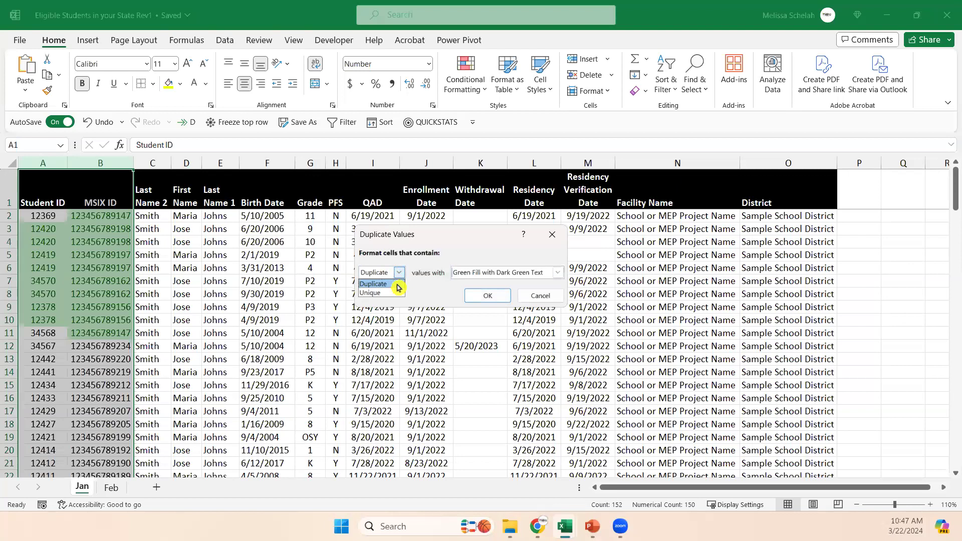
{"action": "left_click", "coordinate": [443, 291]}
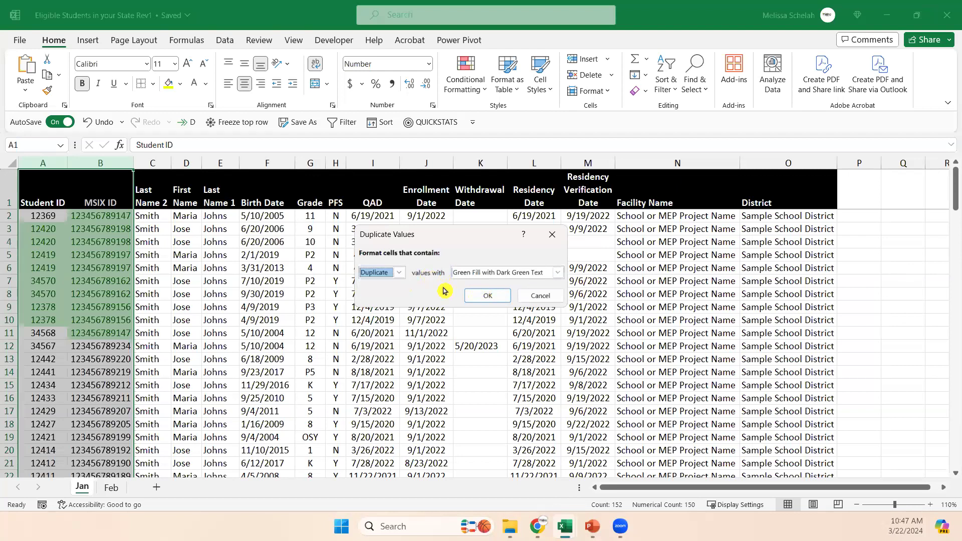
{"action": "left_click", "coordinate": [490, 295]}
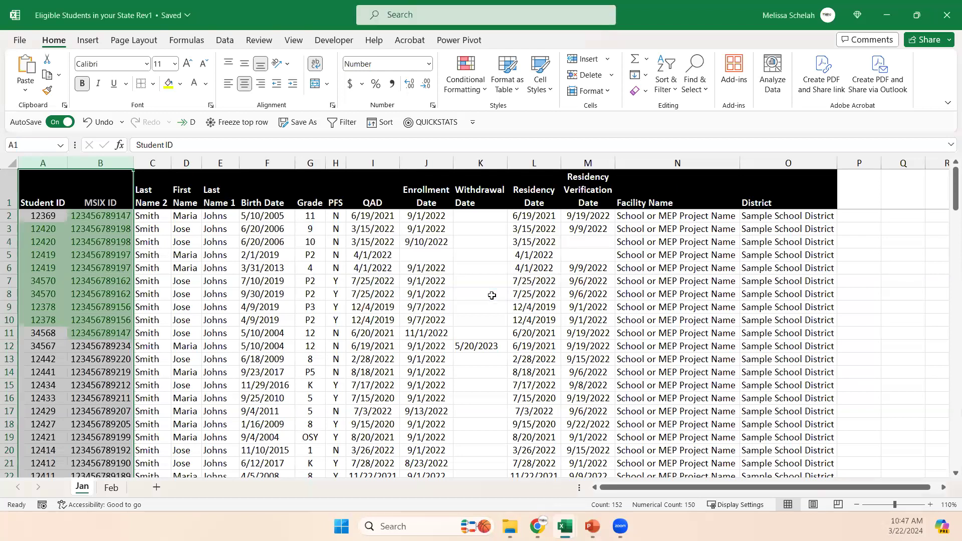
Check the highlighted duplicates in the Student ID and MSIX ID columns with the sheet enlarged to 130%.
{"action": "left_click", "coordinate": [237, 323]}
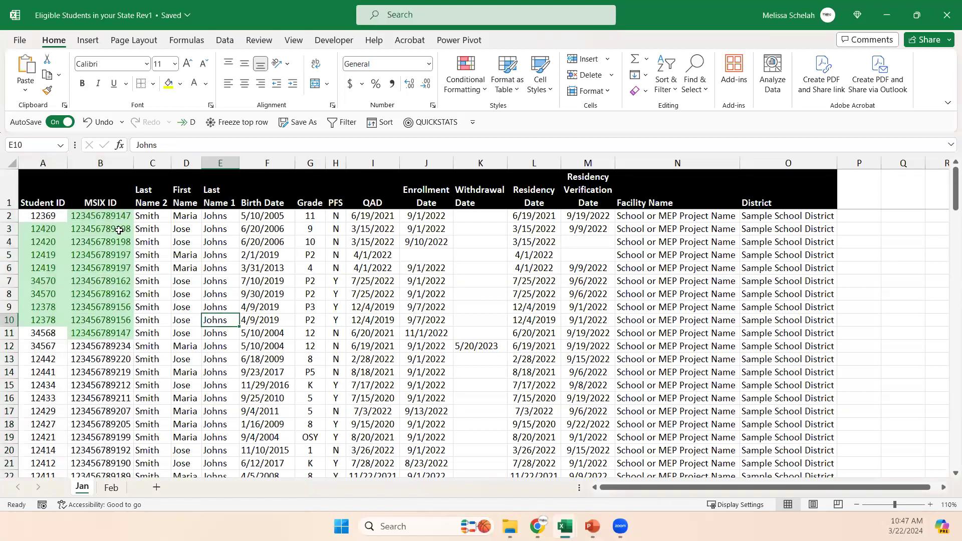
{"action": "left_click", "coordinate": [50, 240]}
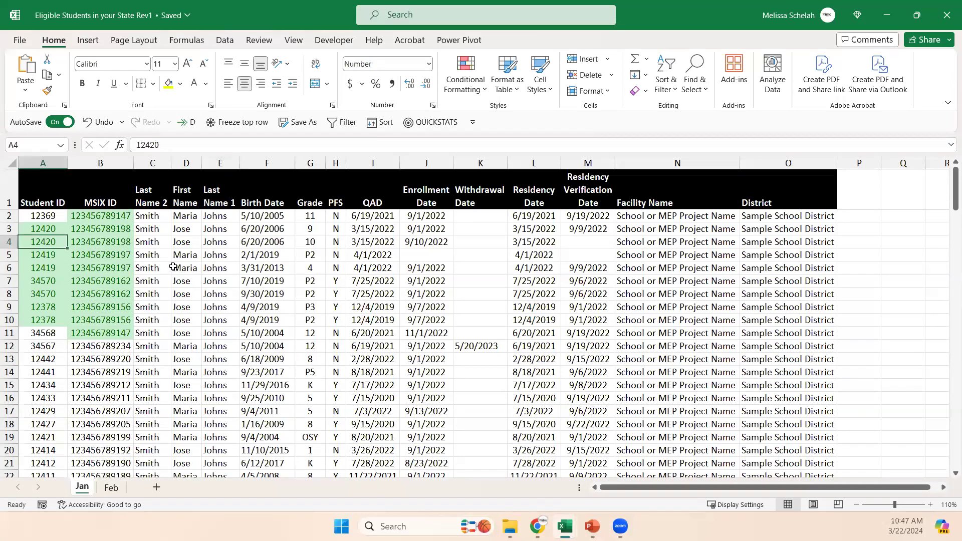
{"action": "left_click", "coordinate": [122, 215]}
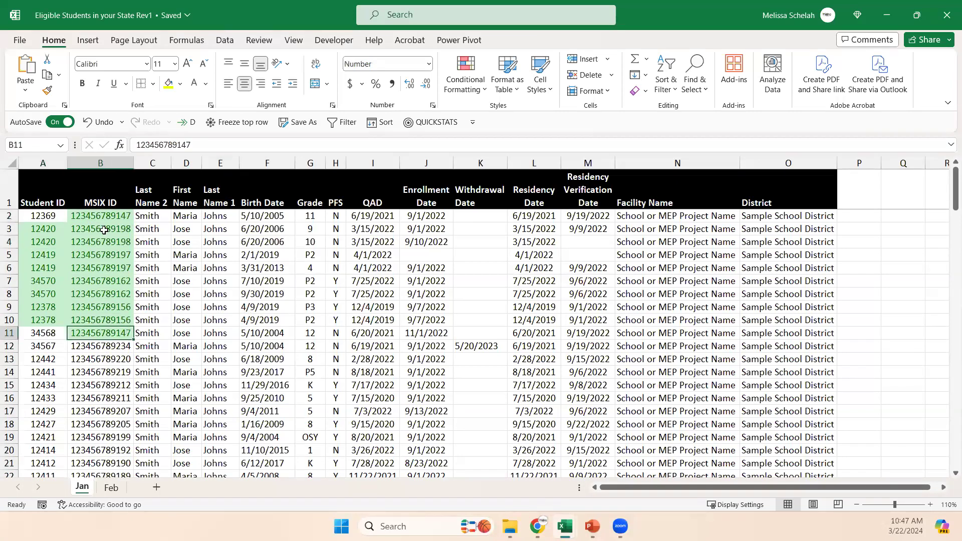
{"action": "left_click", "coordinate": [931, 505]}
{"action": "left_click", "coordinate": [930, 505]}
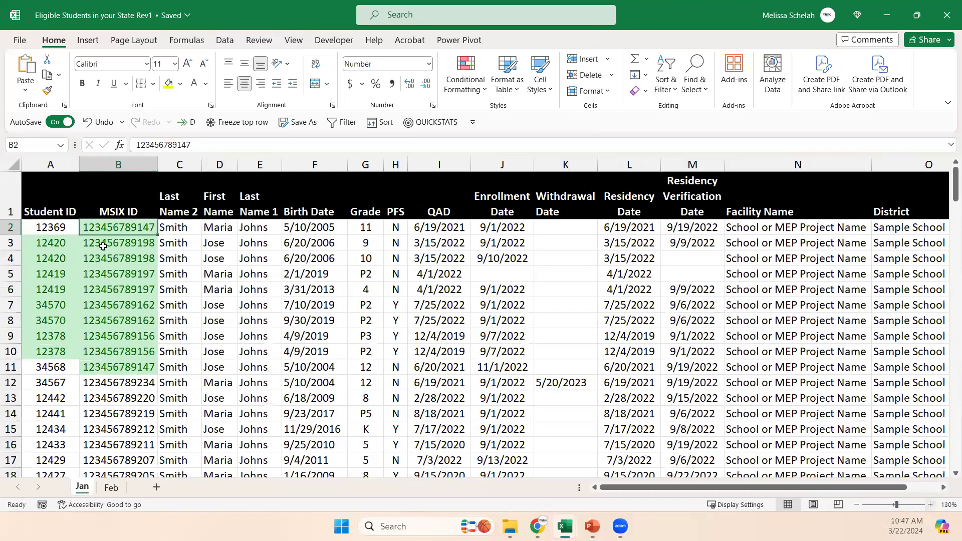
Set up a sort of the student data by MSIX ID on cell color, with green on top.
{"action": "left_click", "coordinate": [41, 225]}
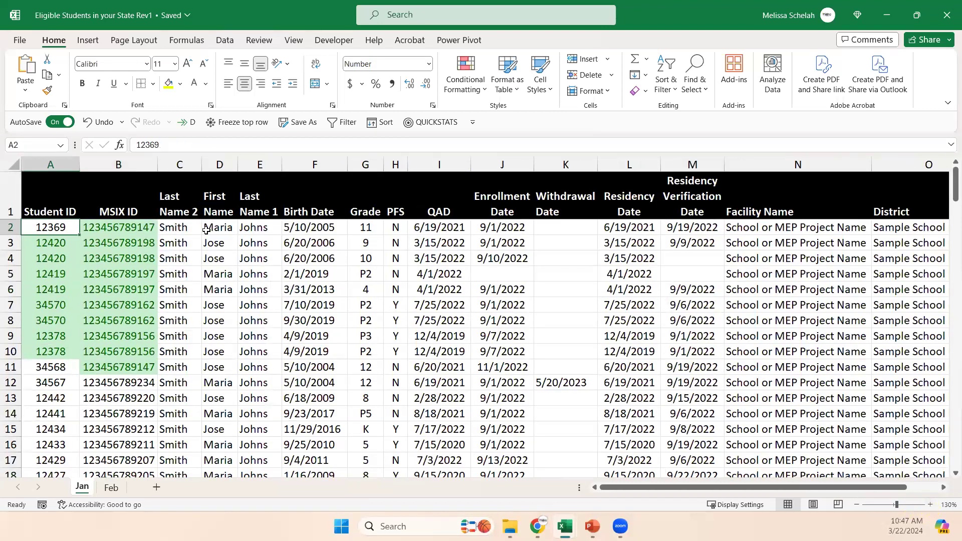
{"action": "left_click", "coordinate": [380, 122]}
{"action": "left_click_drag", "start_coordinate": [448, 196], "coordinate": [441, 254]}
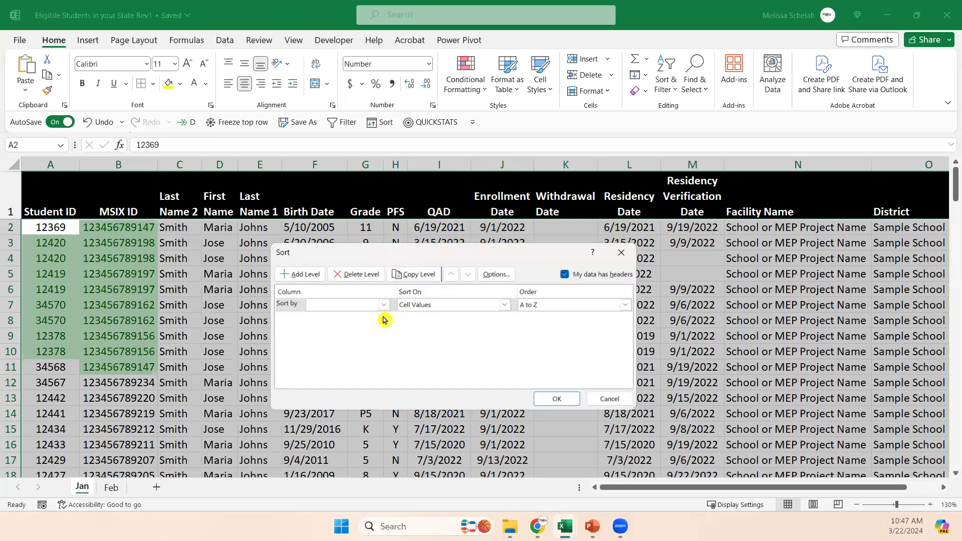
{"action": "left_click", "coordinate": [383, 304]}
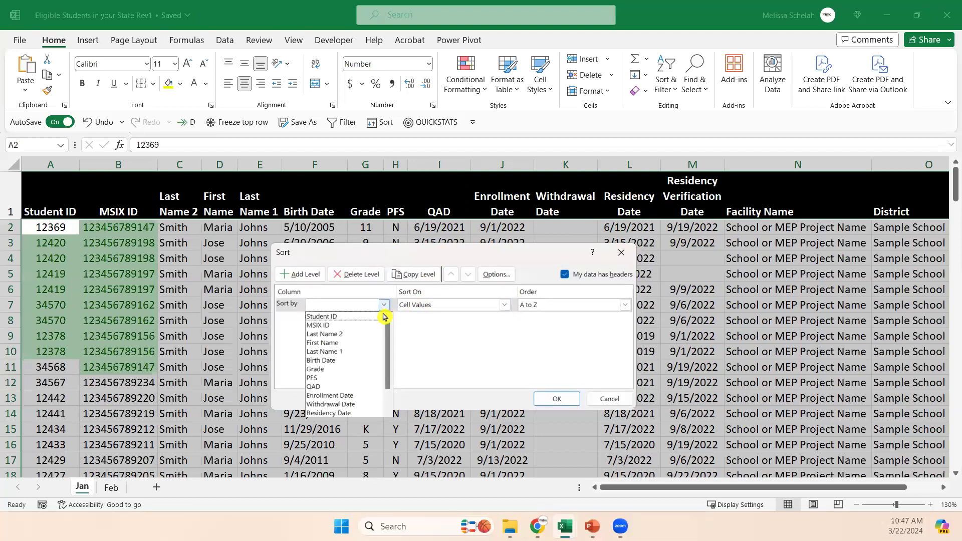
{"action": "left_click", "coordinate": [368, 326]}
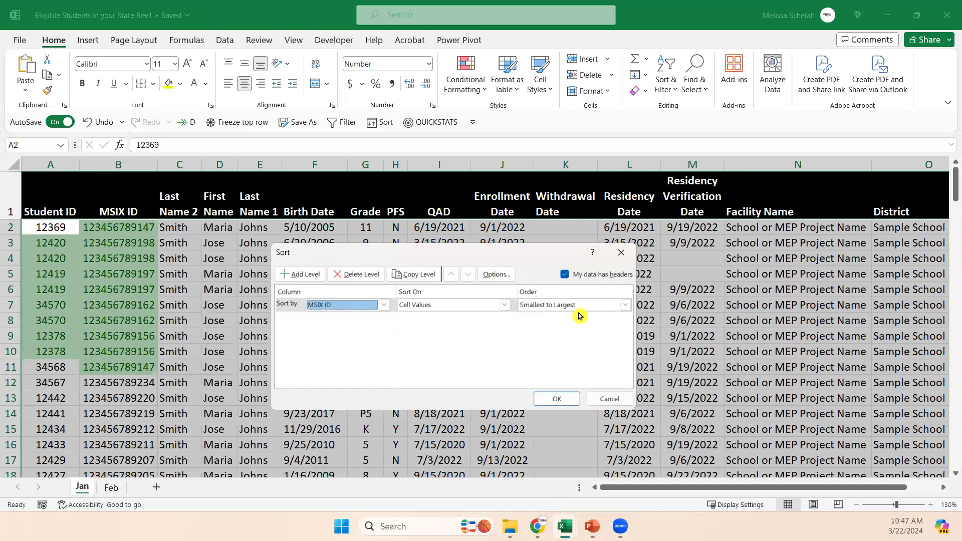
{"action": "left_click", "coordinate": [506, 307]}
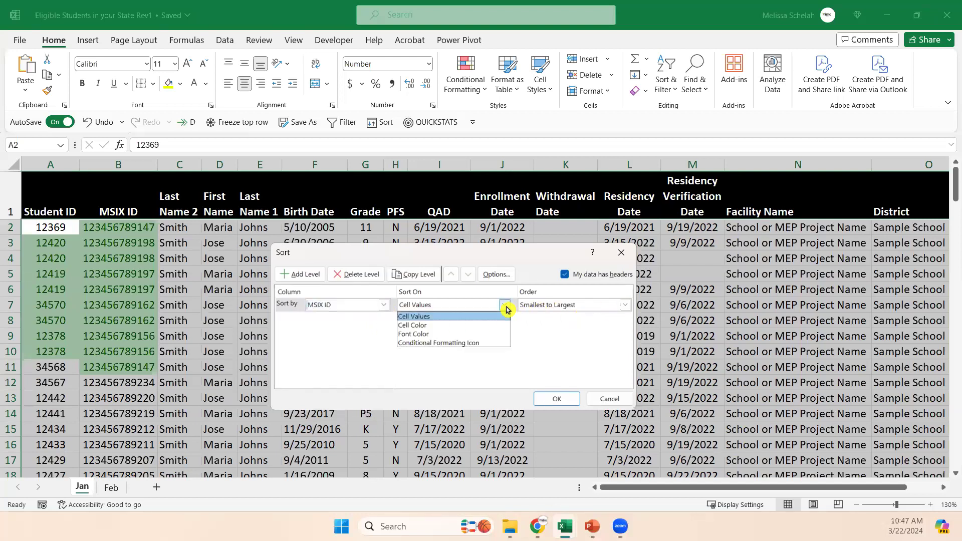
{"action": "left_click", "coordinate": [498, 325]}
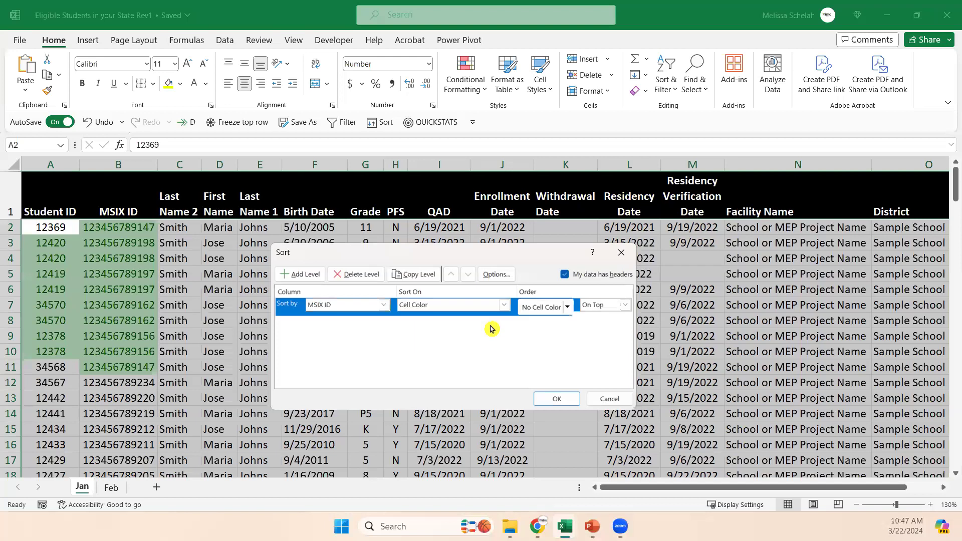
{"action": "left_click", "coordinate": [568, 308]}
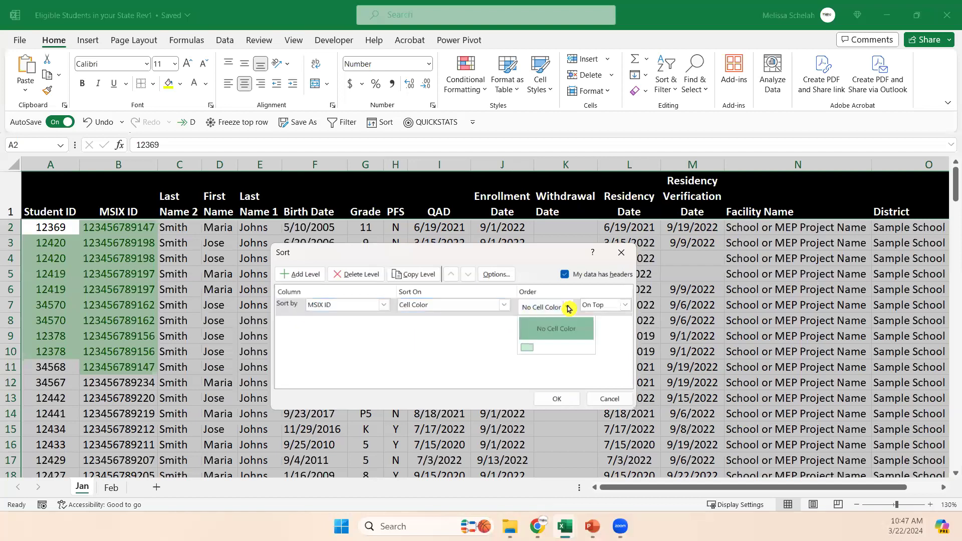
{"action": "left_click", "coordinate": [531, 351]}
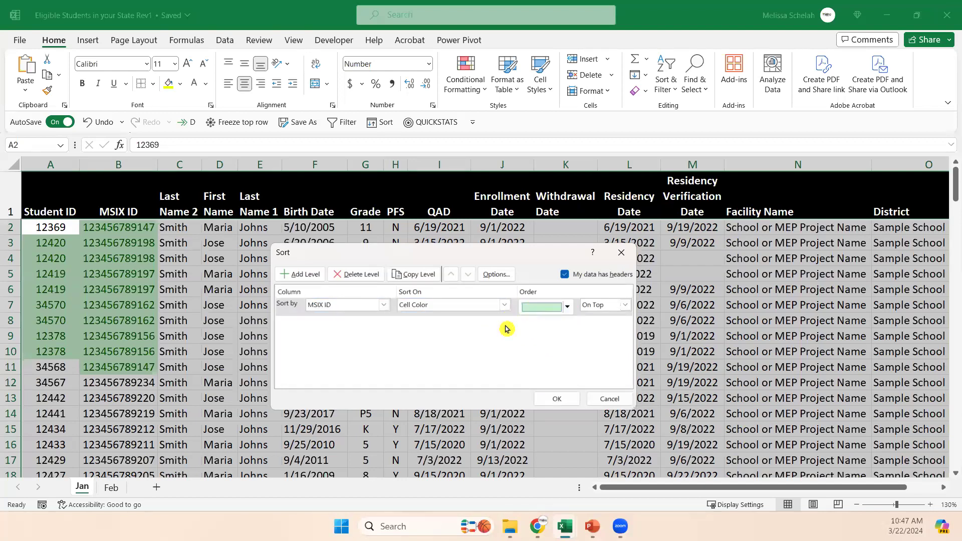
Add a second sort level by MSIX ID on cell values, Smallest to Largest, and apply the sort.
{"action": "left_click", "coordinate": [304, 277]}
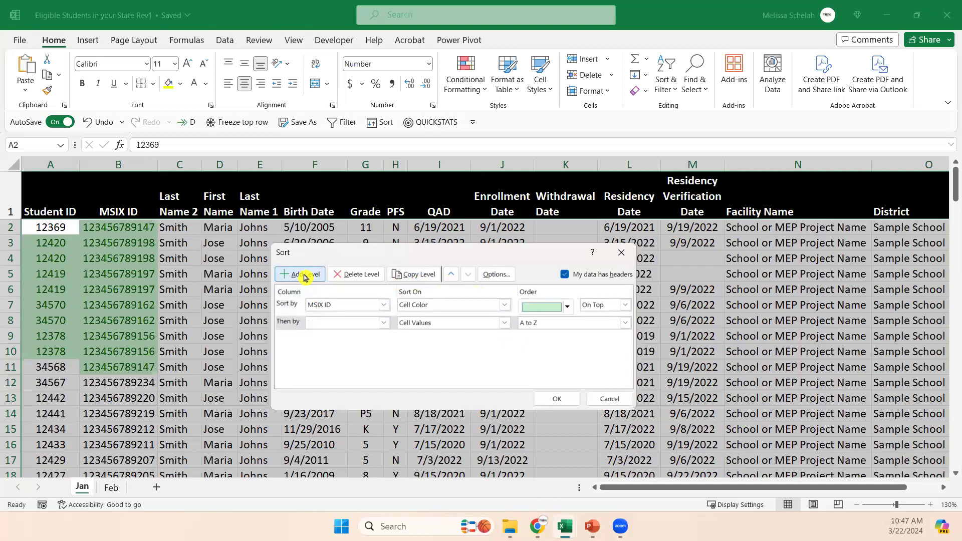
{"action": "left_click", "coordinate": [384, 326]}
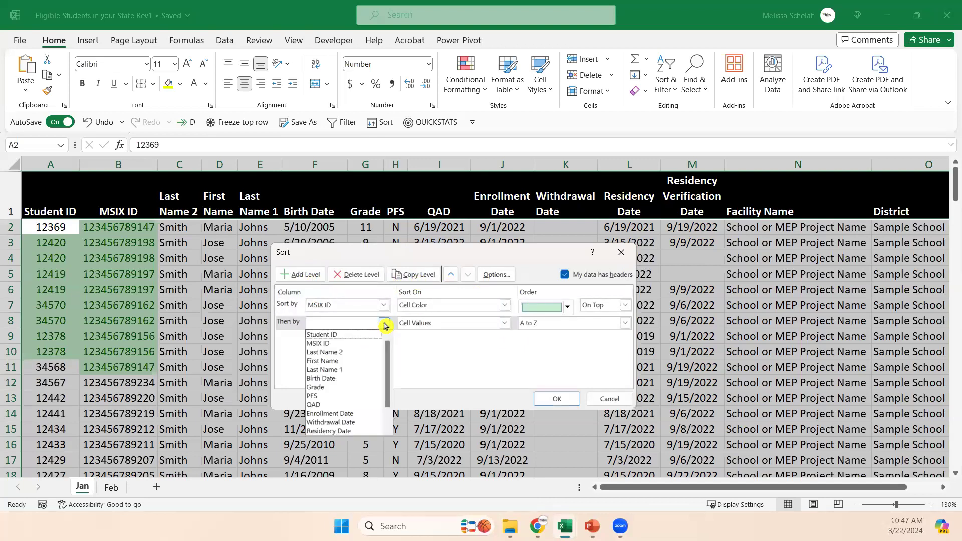
{"action": "left_click", "coordinate": [367, 345]}
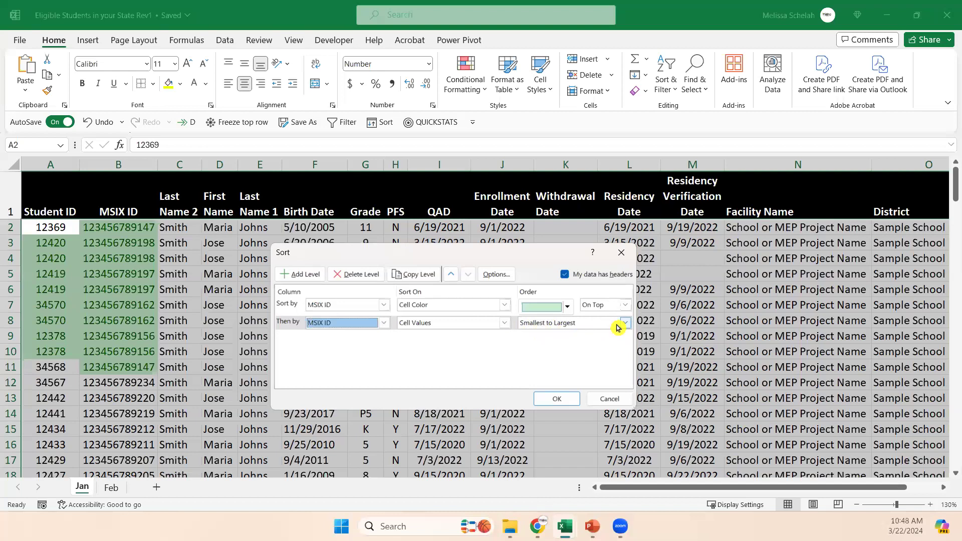
{"action": "left_click", "coordinate": [505, 323]}
{"action": "left_click", "coordinate": [505, 322]}
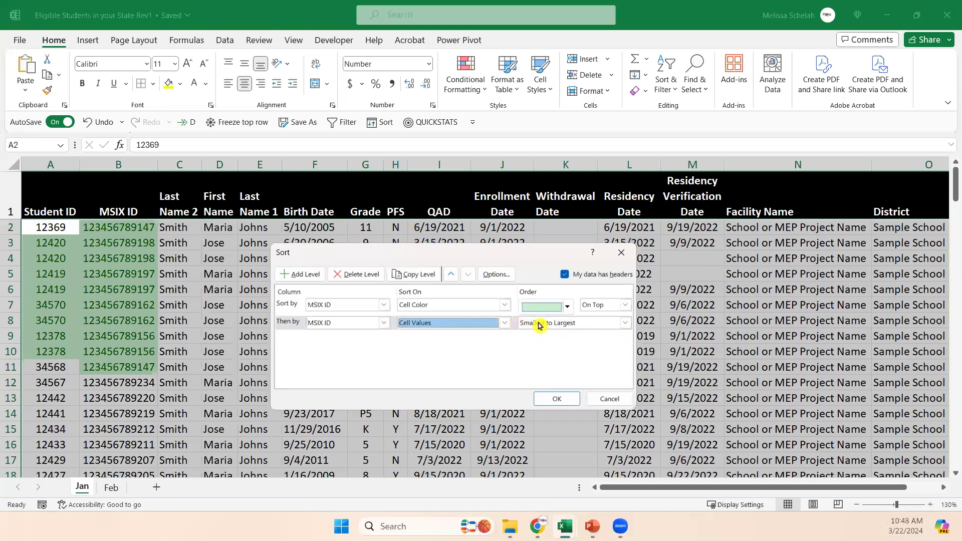
{"action": "left_click", "coordinate": [556, 398]}
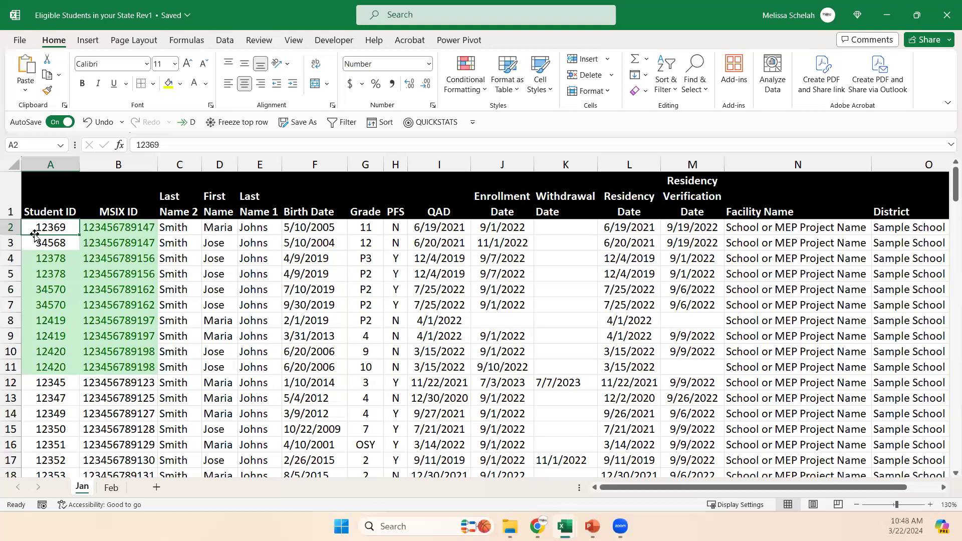
Compare the first pair of highlighted MSIX ID records in rows 2 and 3.
{"action": "left_click_drag", "start_coordinate": [9, 227], "coordinate": [9, 243]}
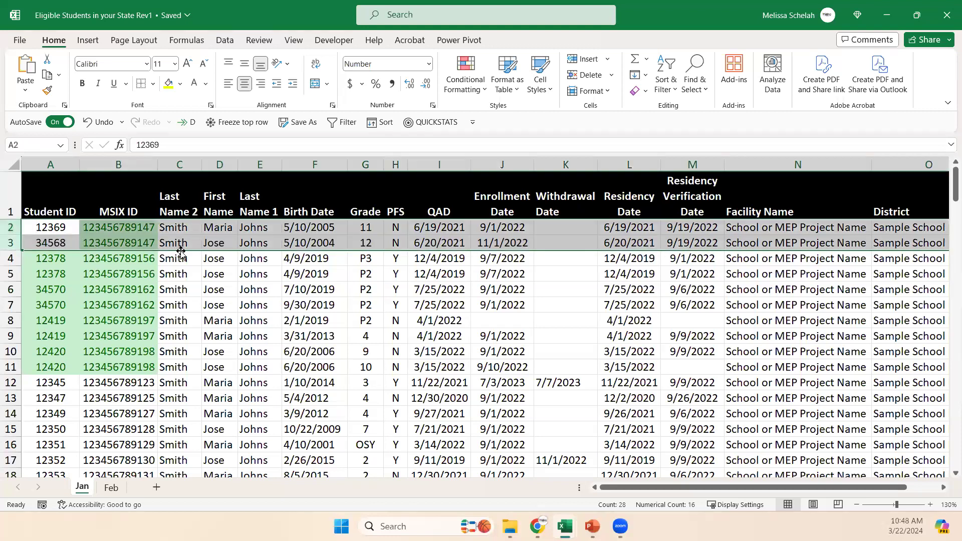
{"action": "left_click", "coordinate": [149, 242]}
{"action": "left_click_drag", "start_coordinate": [150, 227], "coordinate": [151, 241]}
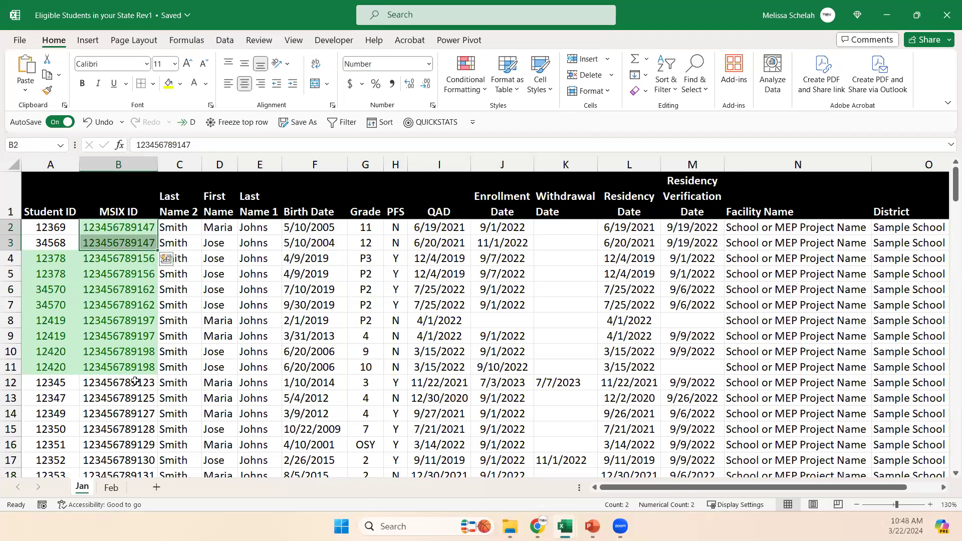
{"action": "left_click", "coordinate": [91, 234]}
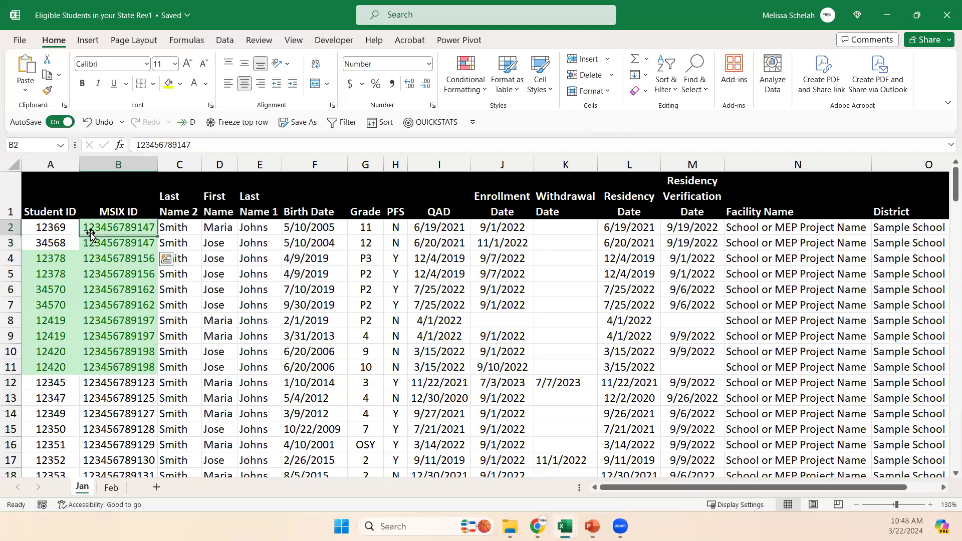
{"action": "left_click", "coordinate": [8, 226]}
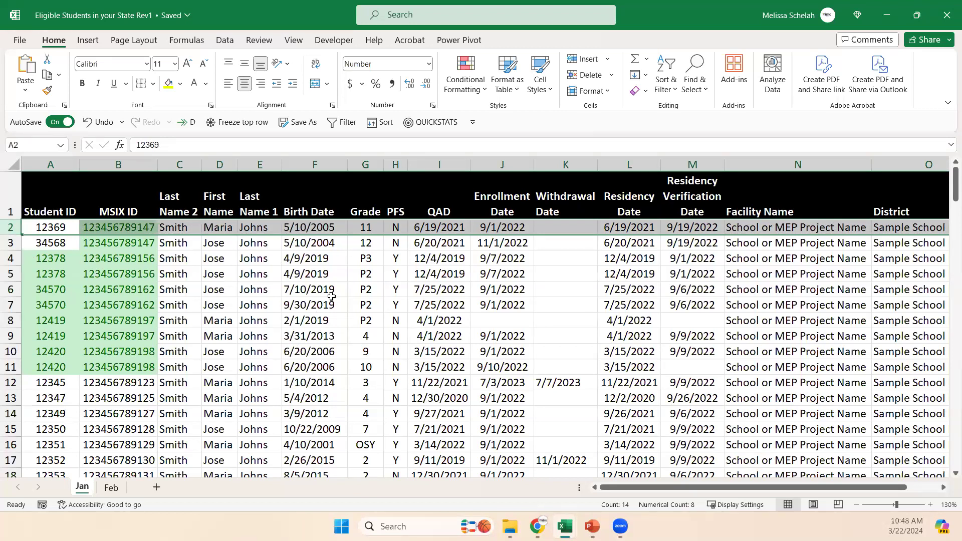
Change the First Name in row 3 to match the first name in row 2.
{"action": "left_click", "coordinate": [219, 245]}
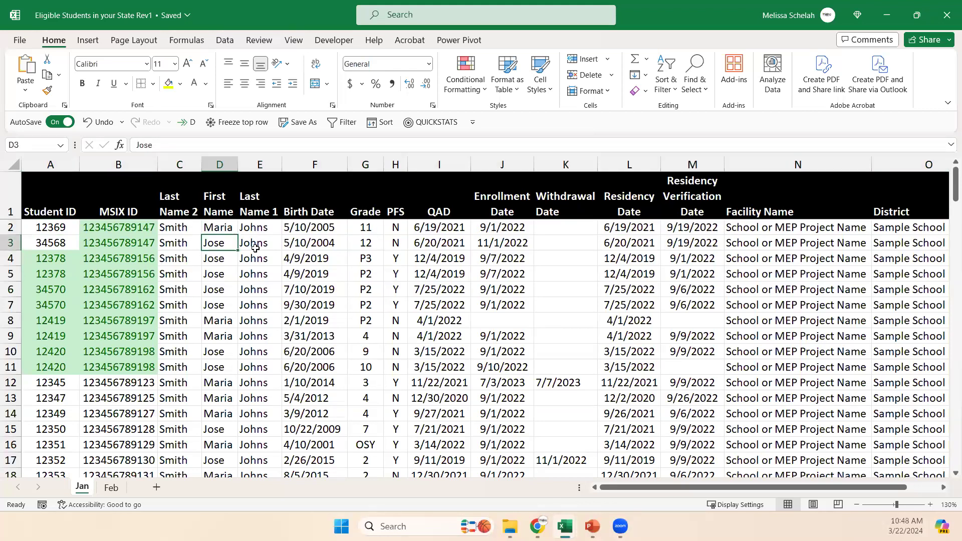
{"action": "type", "text": "Maria"}
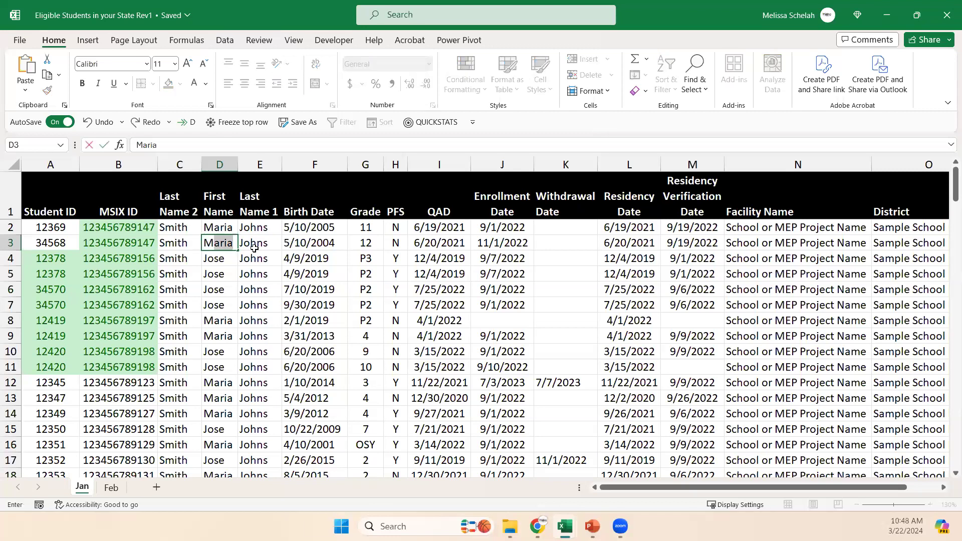
{"action": "key", "text": "Return"}
{"action": "key", "text": "Up"}
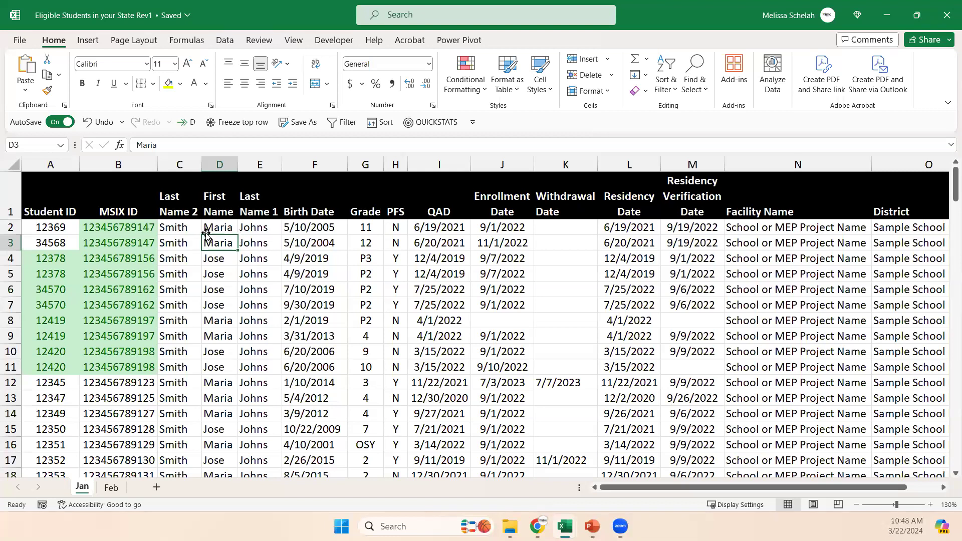
{"action": "left_click", "coordinate": [205, 278]}
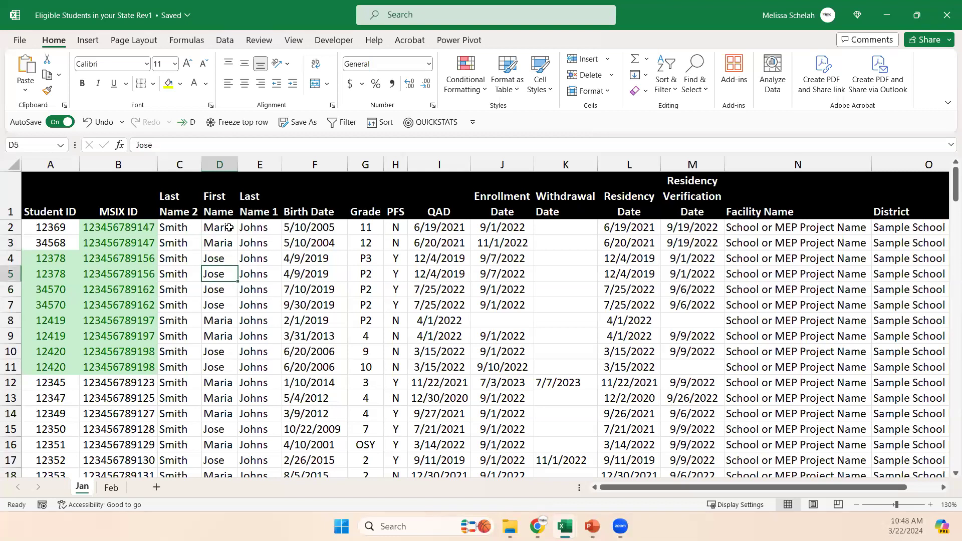
Delete the entire Last Name 2 column.
{"action": "left_click", "coordinate": [180, 164]}
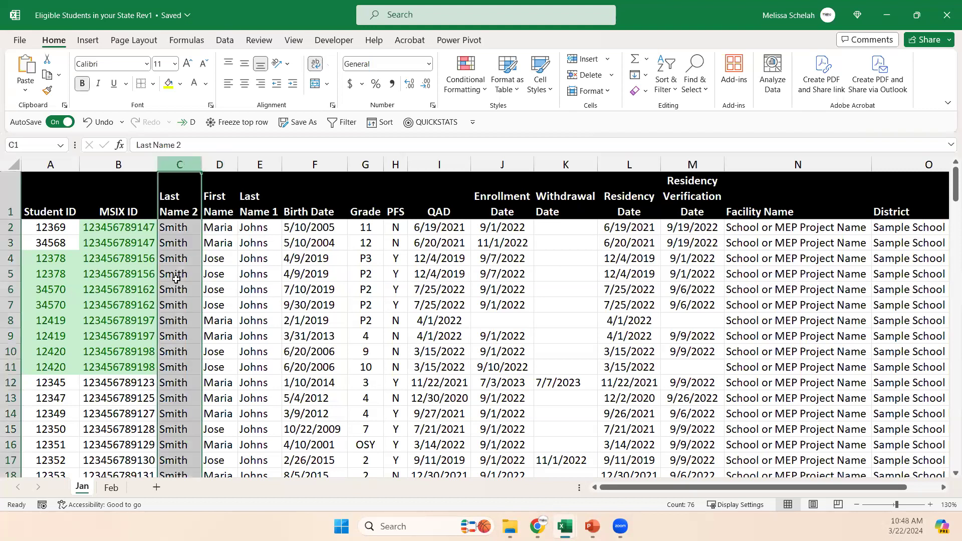
{"action": "key", "text": "ctrl+minus"}
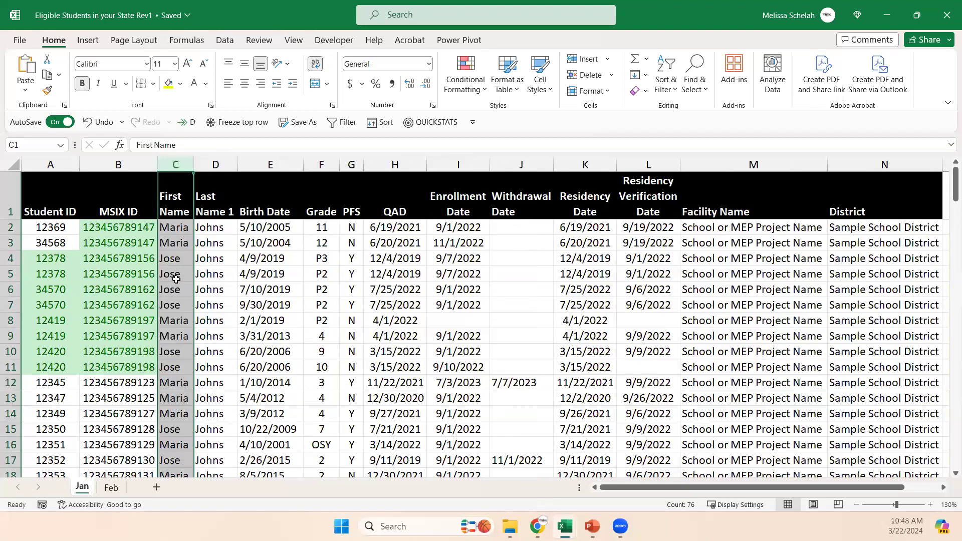
{"action": "left_click", "coordinate": [207, 272]}
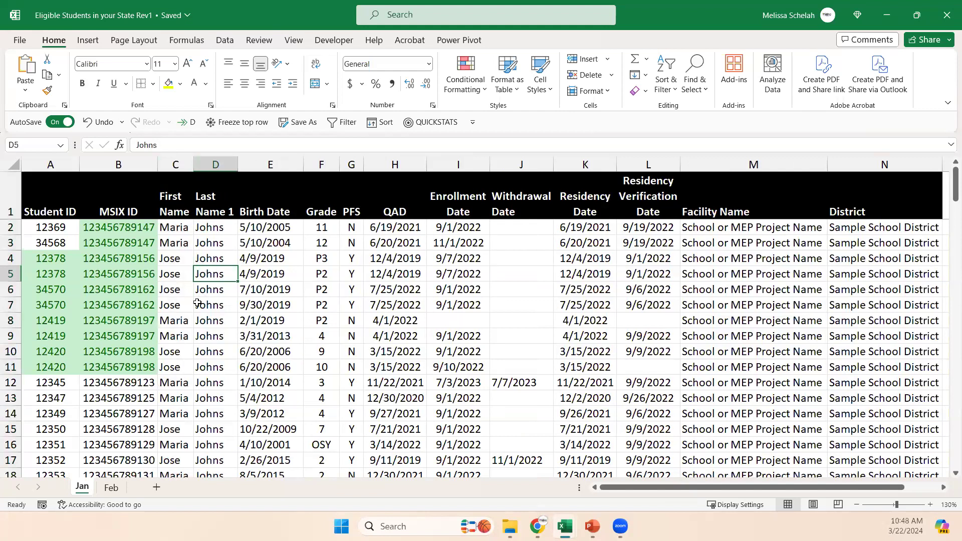
Compare the Grade values and the full records in rows 2 and 3, which share the same MSIX ID.
{"action": "left_click", "coordinate": [335, 232]}
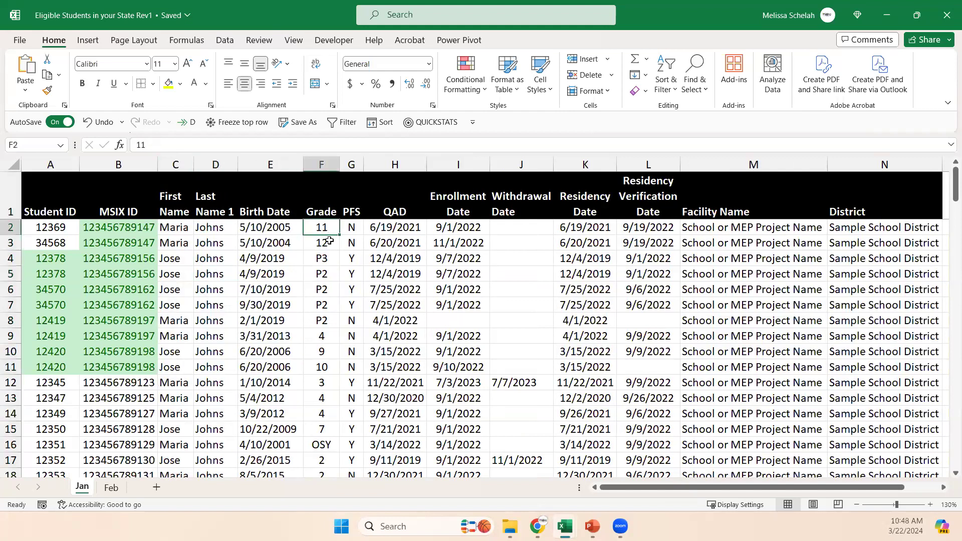
{"action": "left_click_drag", "start_coordinate": [12, 228], "coordinate": [11, 242]}
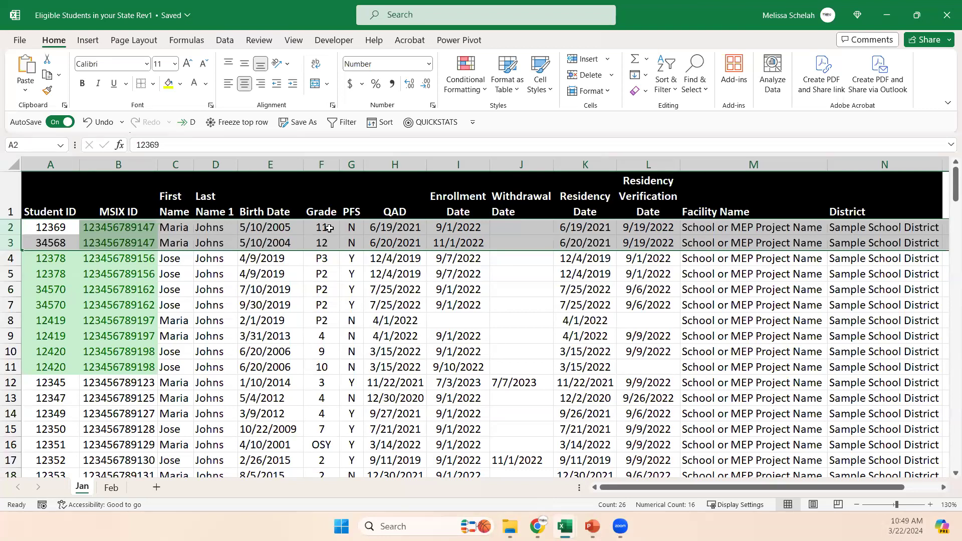
{"action": "left_click", "coordinate": [329, 228]}
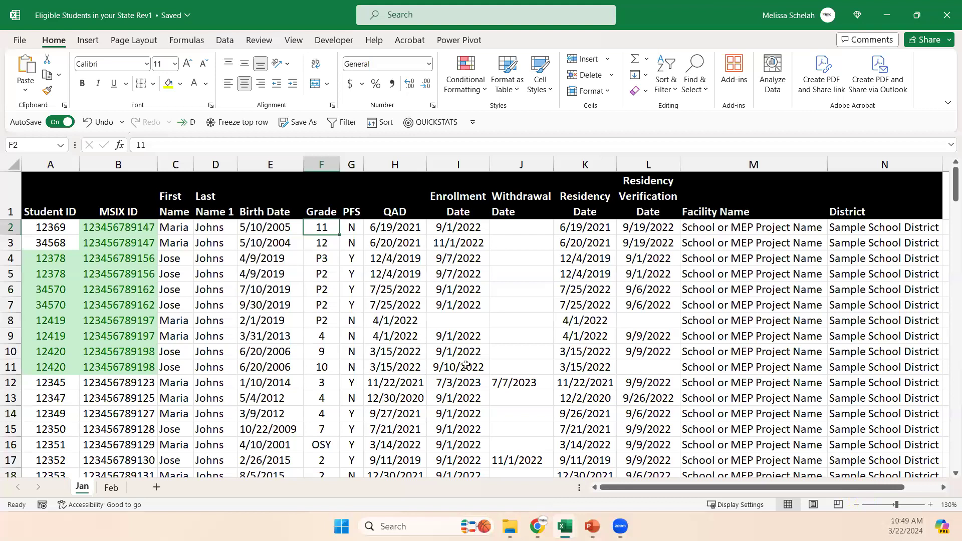
{"action": "left_click", "coordinate": [225, 40]}
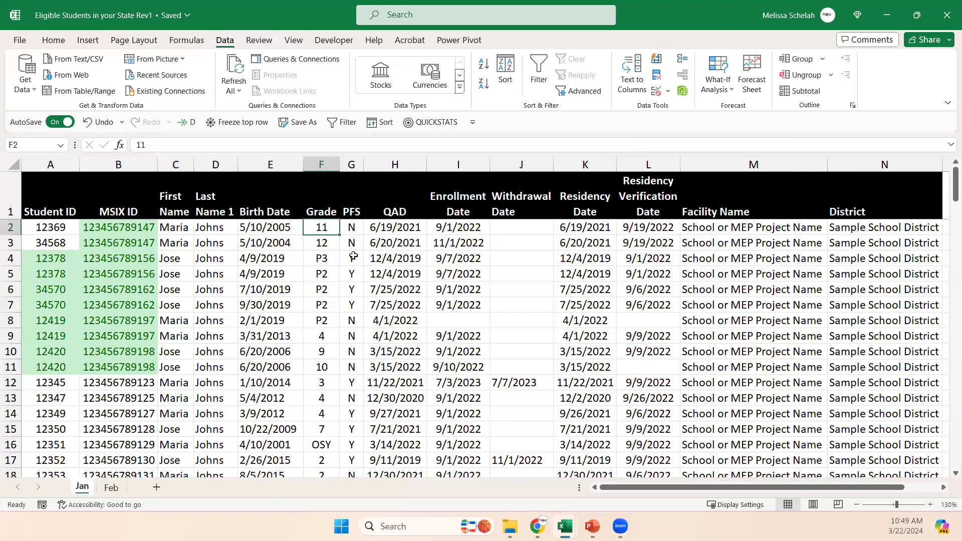
{"action": "left_click", "coordinate": [326, 242]}
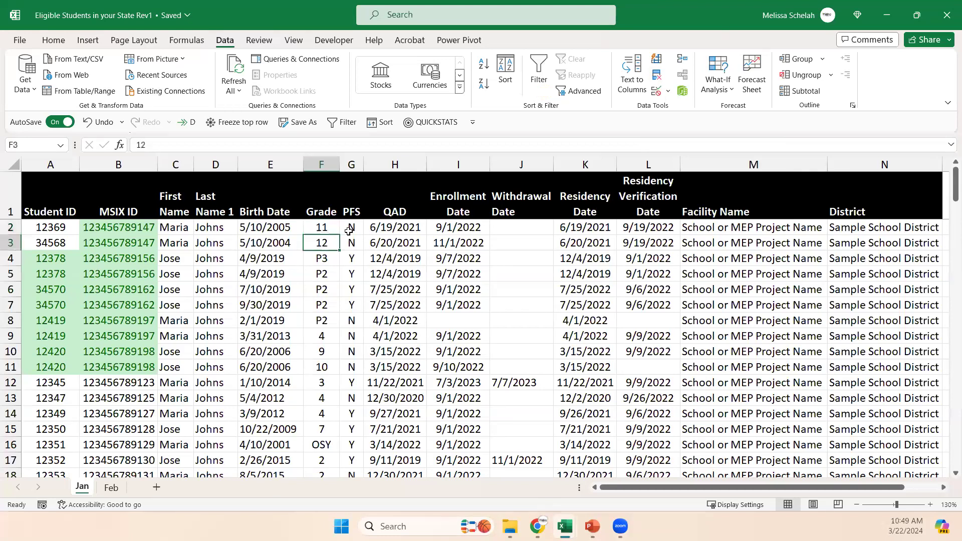
{"action": "left_click", "coordinate": [323, 227]}
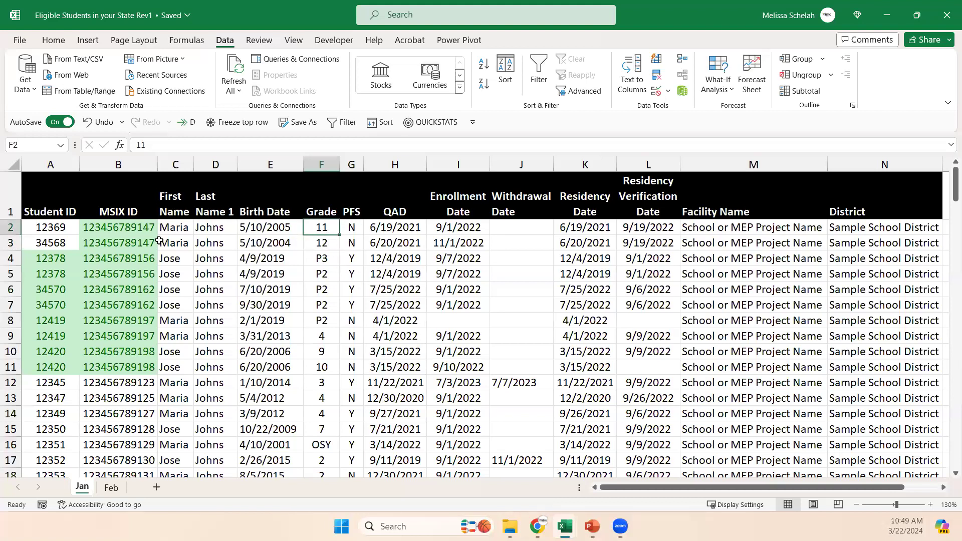
{"action": "left_click", "coordinate": [10, 242]}
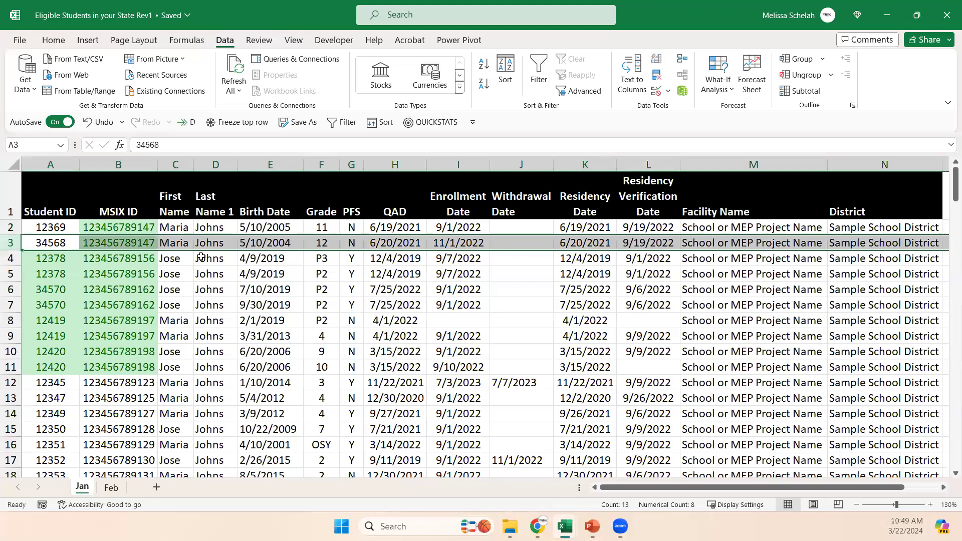
{"action": "left_click", "coordinate": [324, 227]}
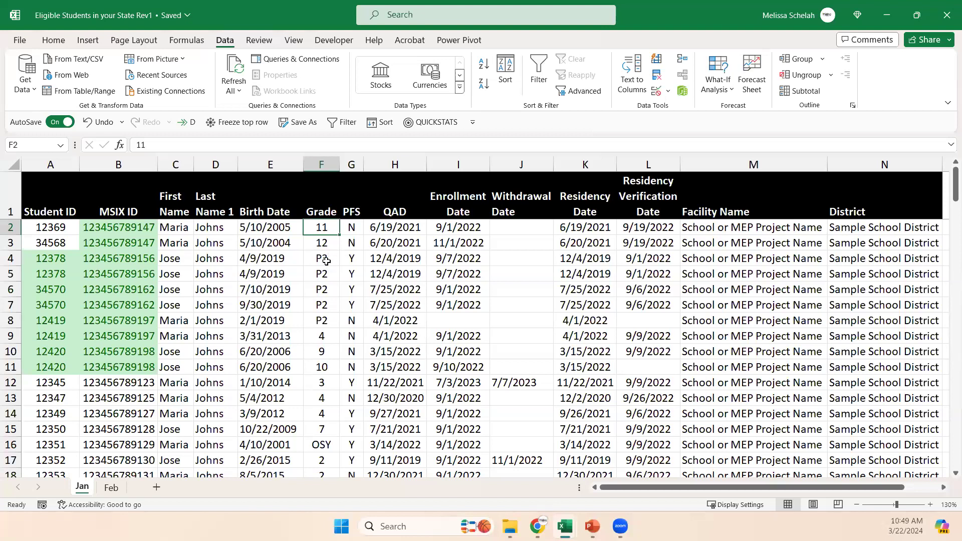
Turn on filtering for the header row of the student data.
{"action": "left_click", "coordinate": [50, 215]}
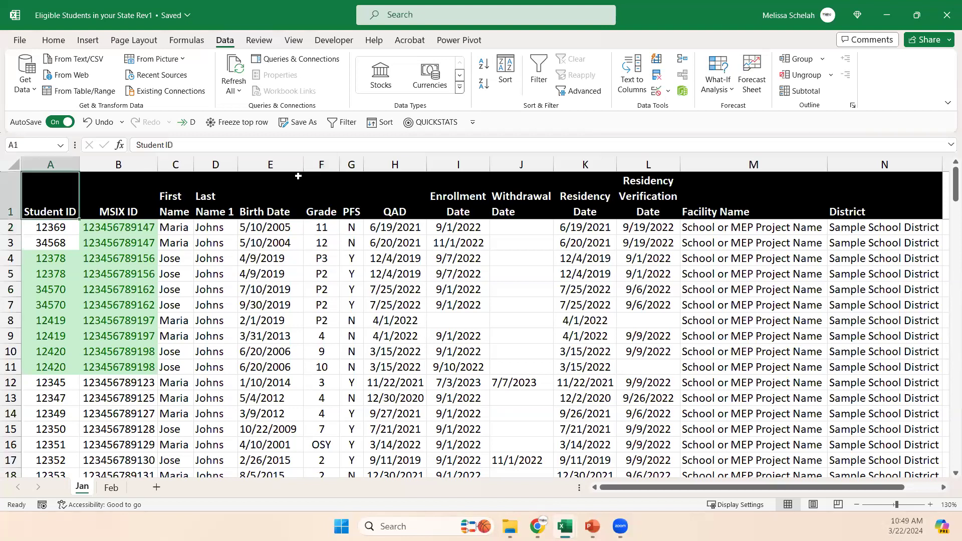
{"action": "left_click", "coordinate": [341, 123]}
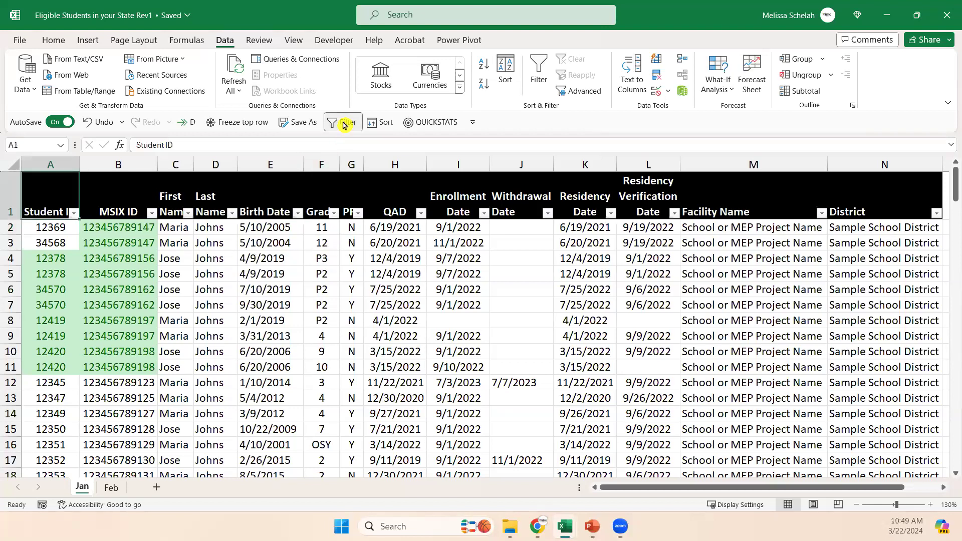
{"action": "left_click", "coordinate": [307, 271]}
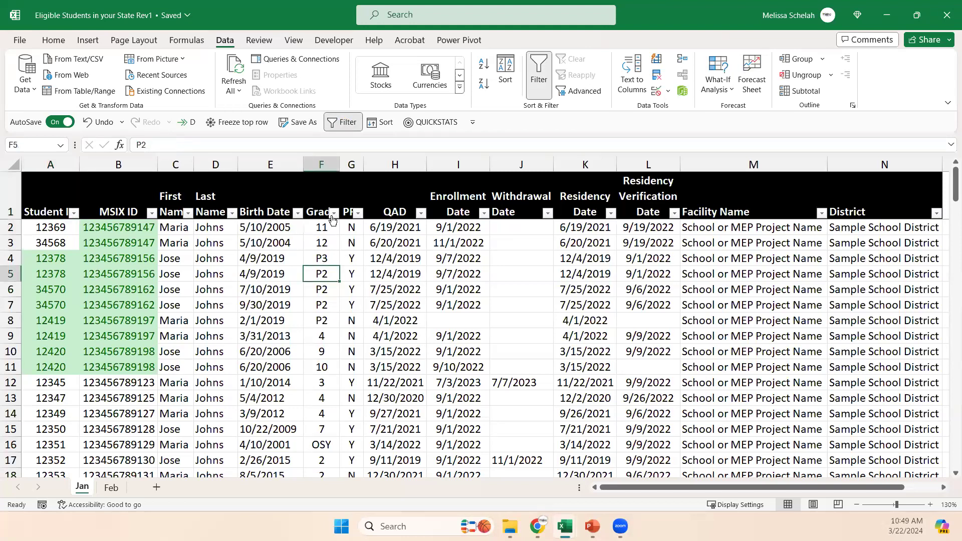
Try sorting the student data by Grade from Largest to Smallest, and undo the sort.
{"action": "left_click", "coordinate": [333, 213]}
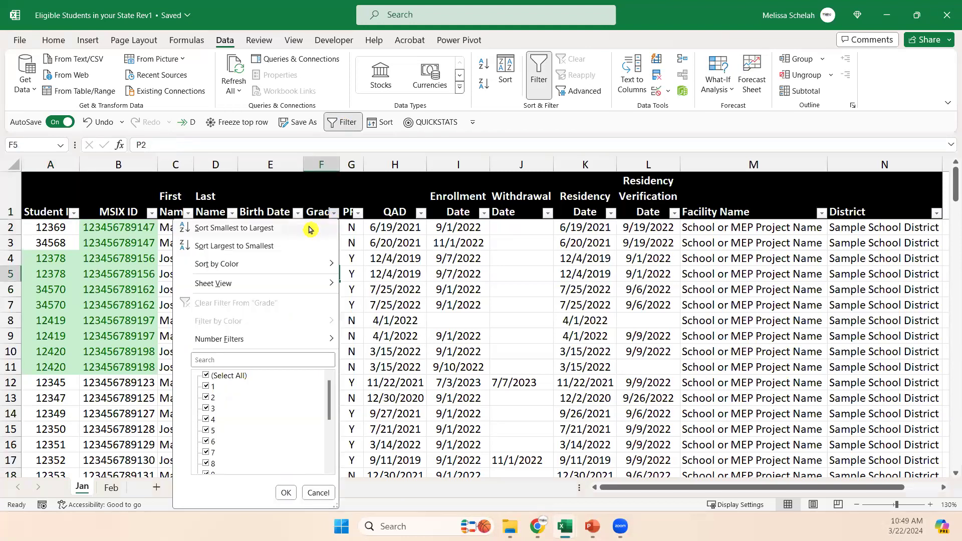
{"action": "left_click", "coordinate": [292, 246]}
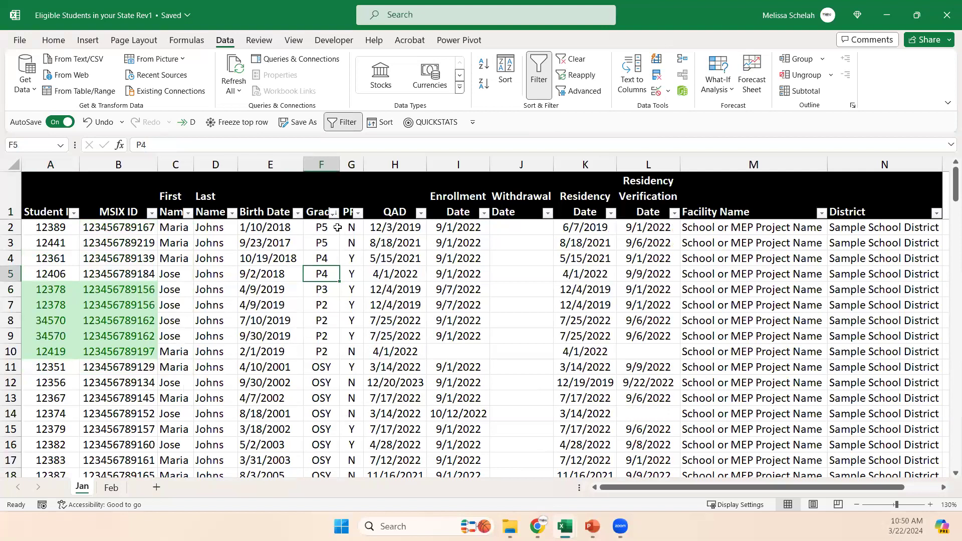
{"action": "scroll", "coordinate": [373, 371], "scroll_direction": "down", "scroll_amount": 6}
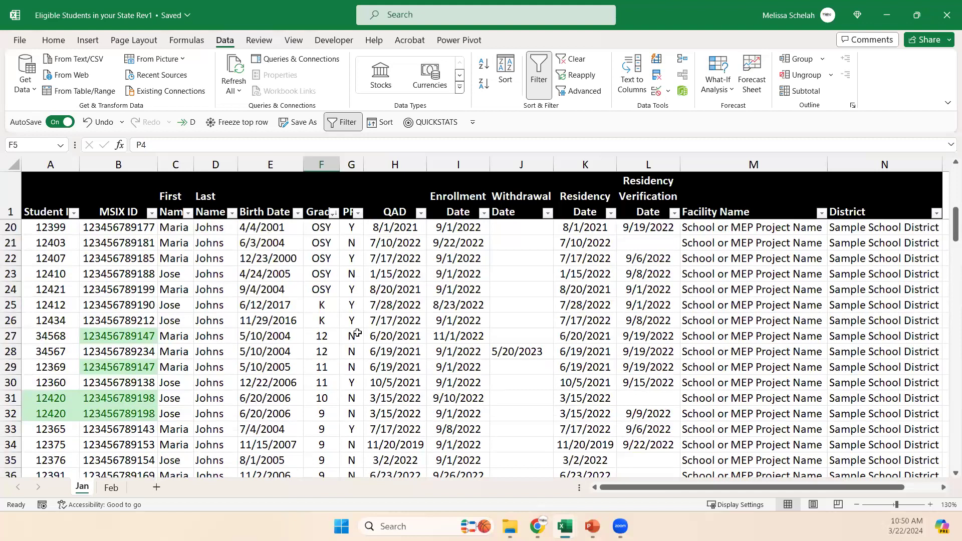
{"action": "key", "text": "ctrl+z"}
{"action": "left_click", "coordinate": [223, 295]}
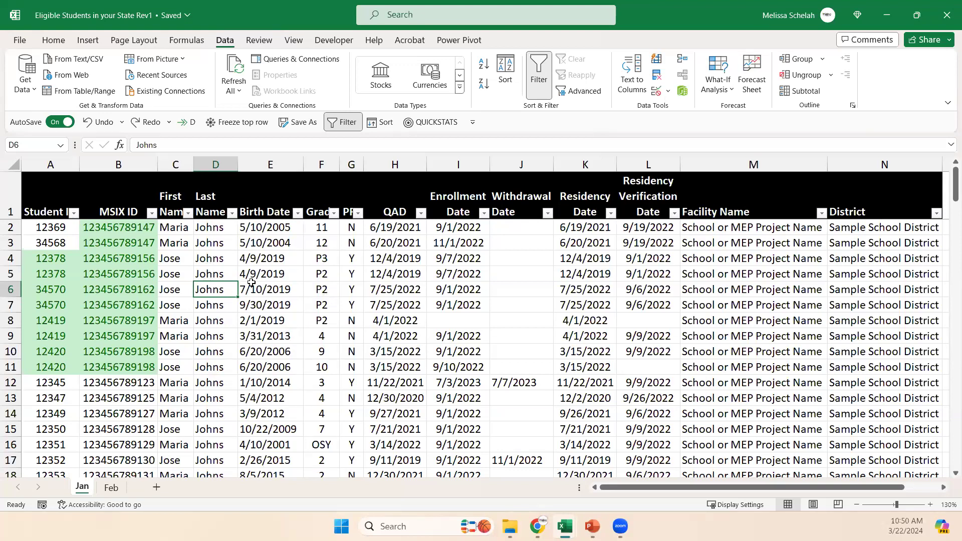
Compare the duplicate records in rows 4 and 5 with the pair above, checking Student ID, Grade and Birth Date.
{"action": "left_click", "coordinate": [60, 244]}
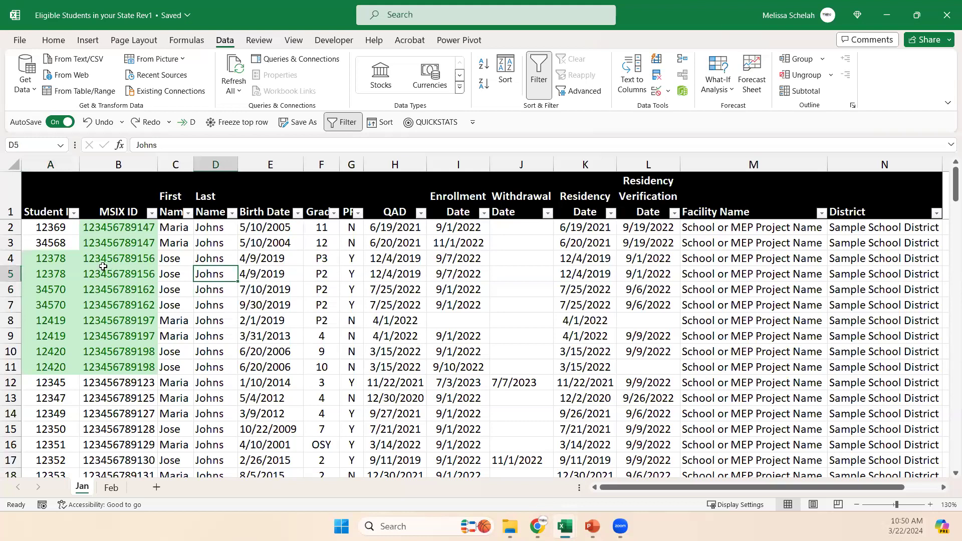
{"action": "left_click_drag", "start_coordinate": [10, 258], "coordinate": [10, 273]}
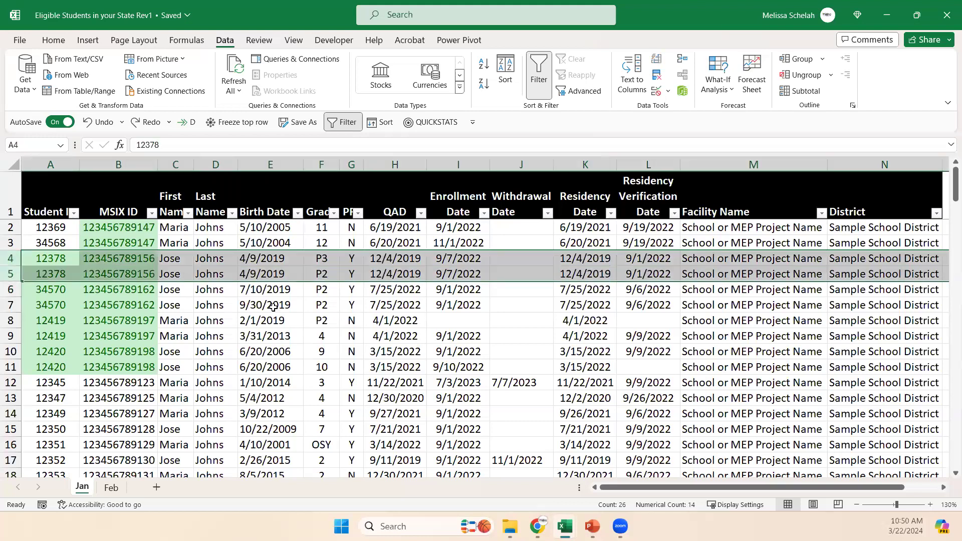
{"action": "left_click", "coordinate": [70, 230]}
{"action": "left_click", "coordinate": [55, 244]}
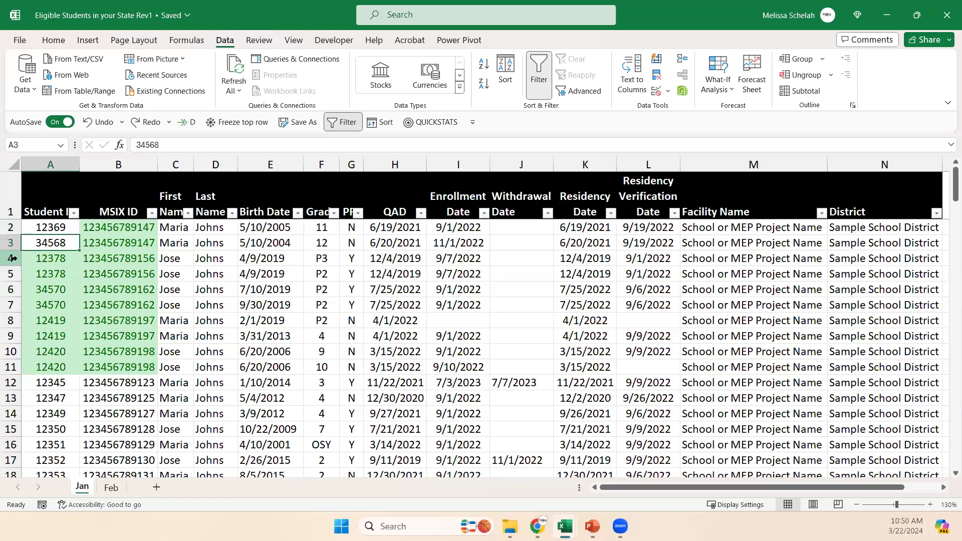
{"action": "left_click_drag", "start_coordinate": [11, 258], "coordinate": [10, 274]}
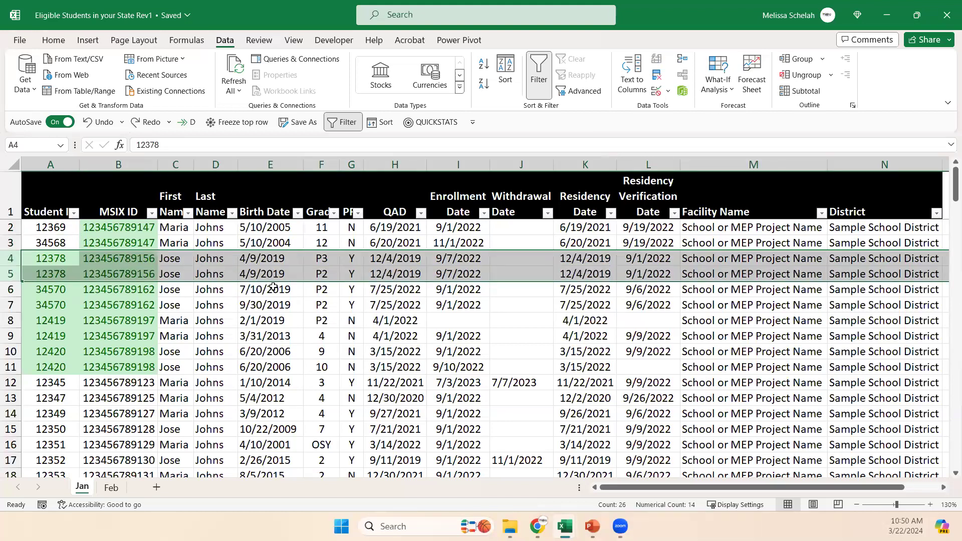
{"action": "left_click", "coordinate": [330, 273]}
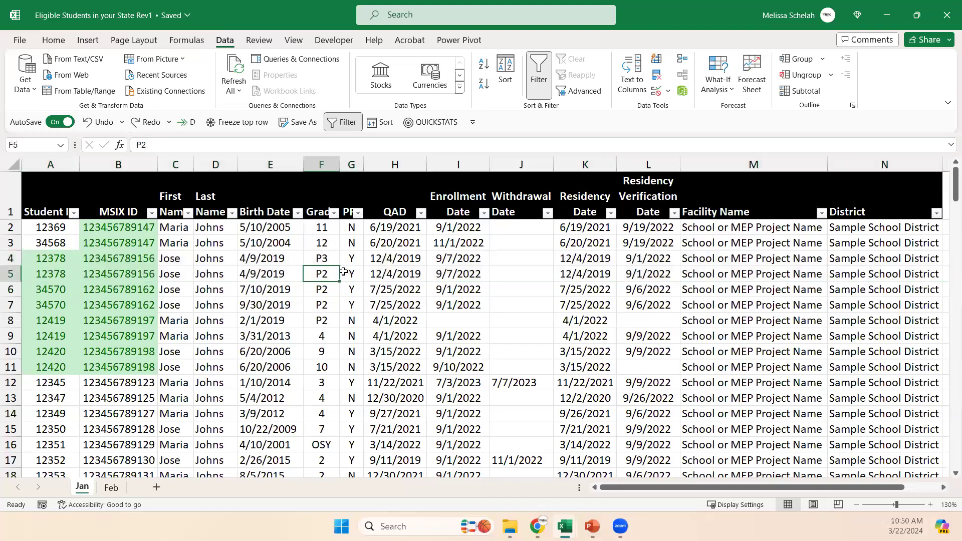
{"action": "left_click", "coordinate": [331, 258]}
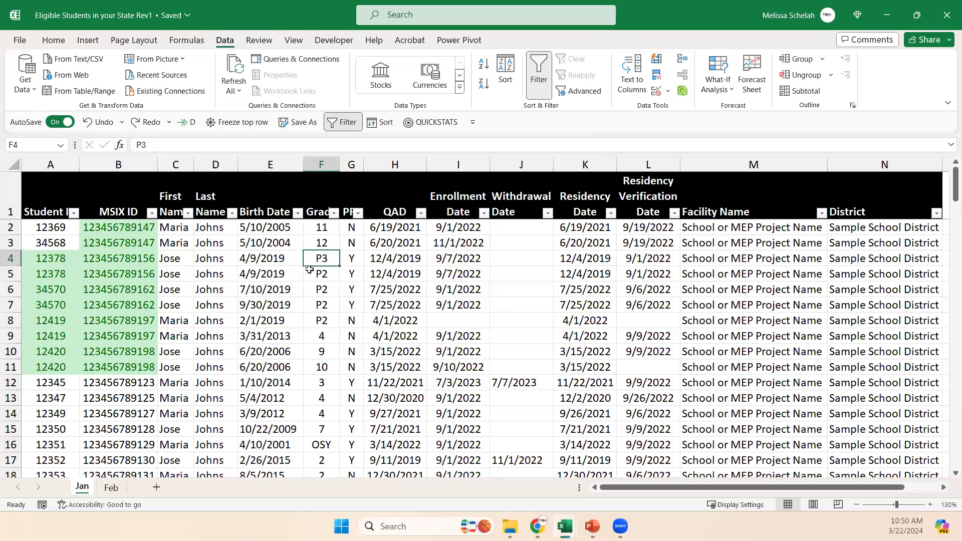
{"action": "left_click", "coordinate": [295, 275]}
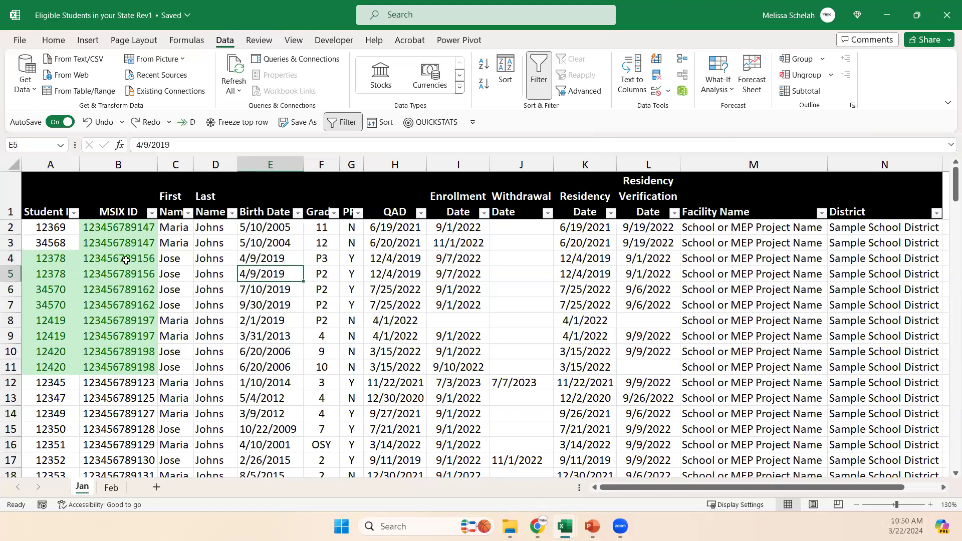
Check the Student IDs in rows 4 and 2, and review rows 4 and 5 by grade and as individual records.
{"action": "left_click", "coordinate": [59, 260]}
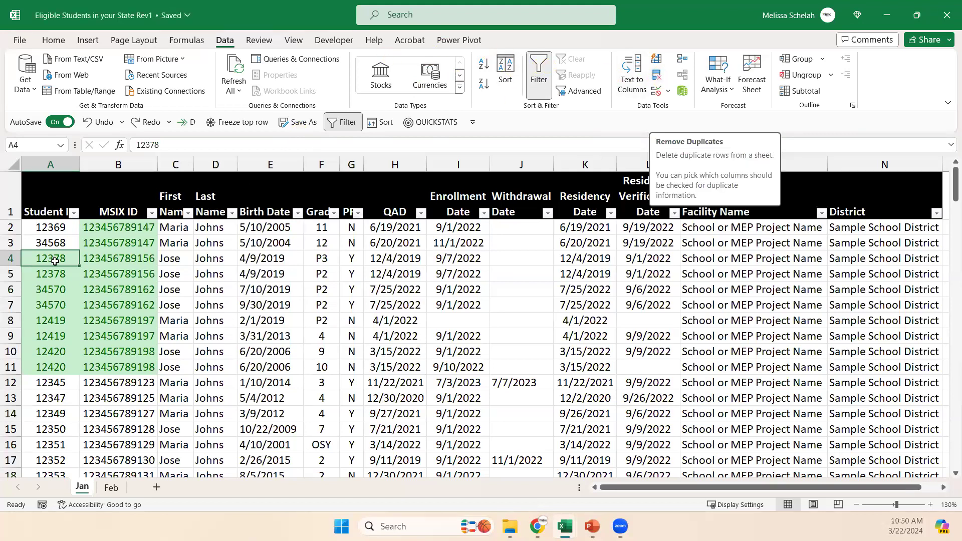
{"action": "left_click", "coordinate": [49, 231]}
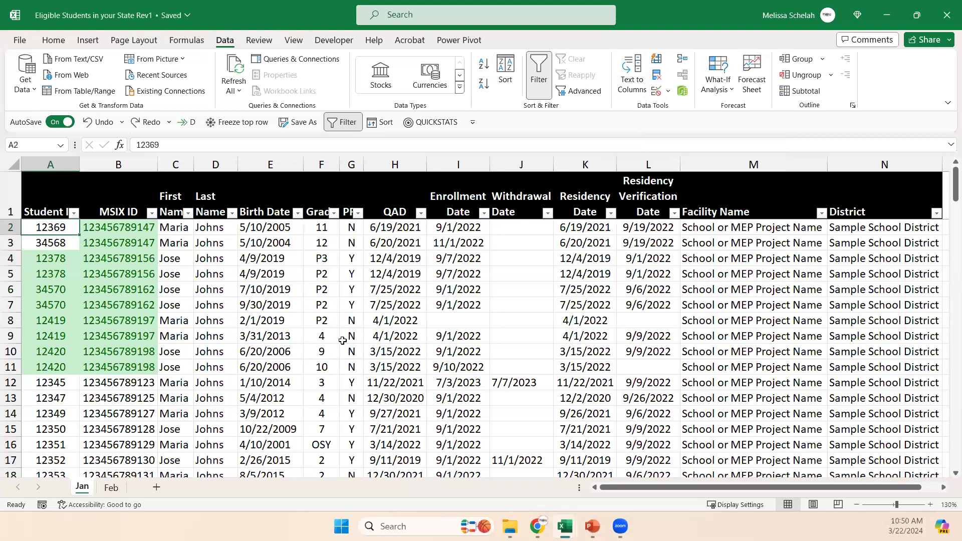
{"action": "left_click_drag", "start_coordinate": [10, 259], "coordinate": [11, 268]}
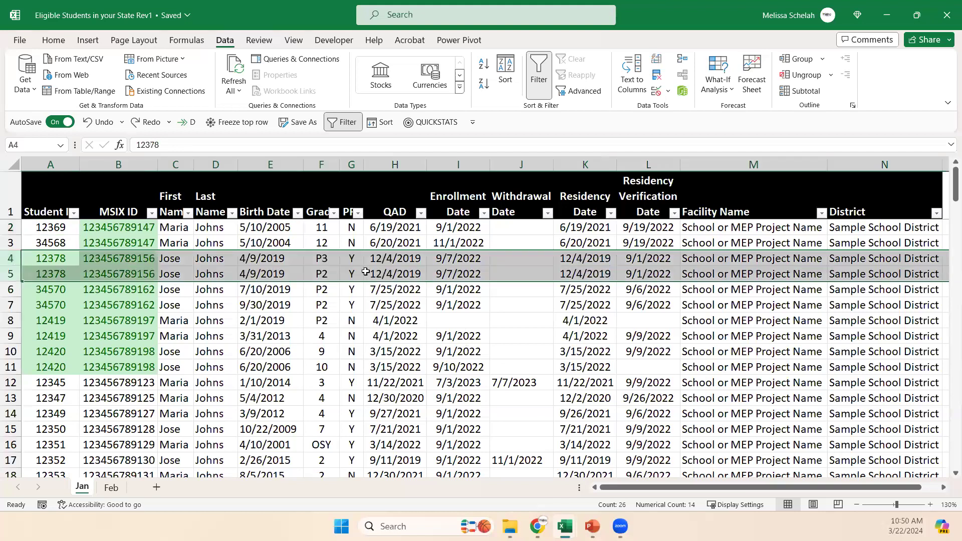
{"action": "left_click", "coordinate": [330, 258]}
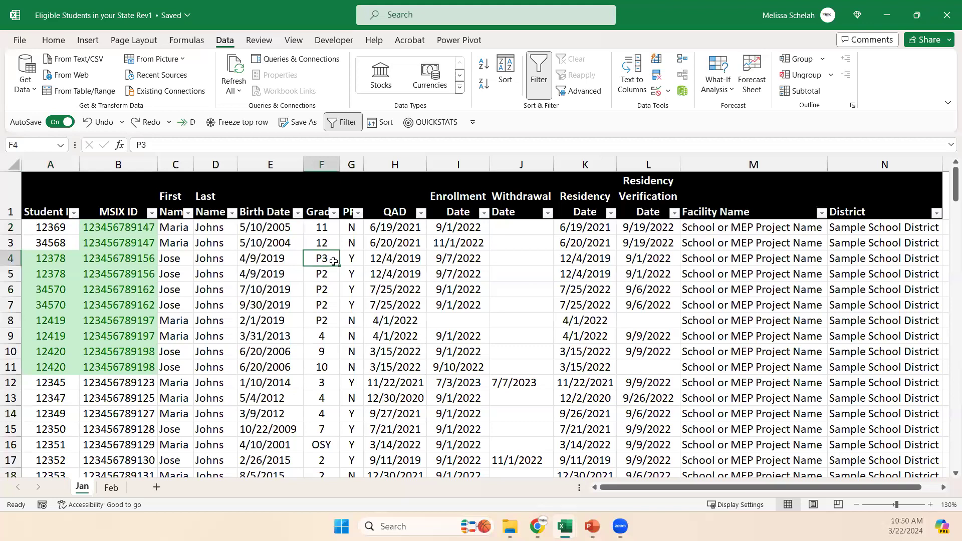
{"action": "left_click", "coordinate": [10, 258]}
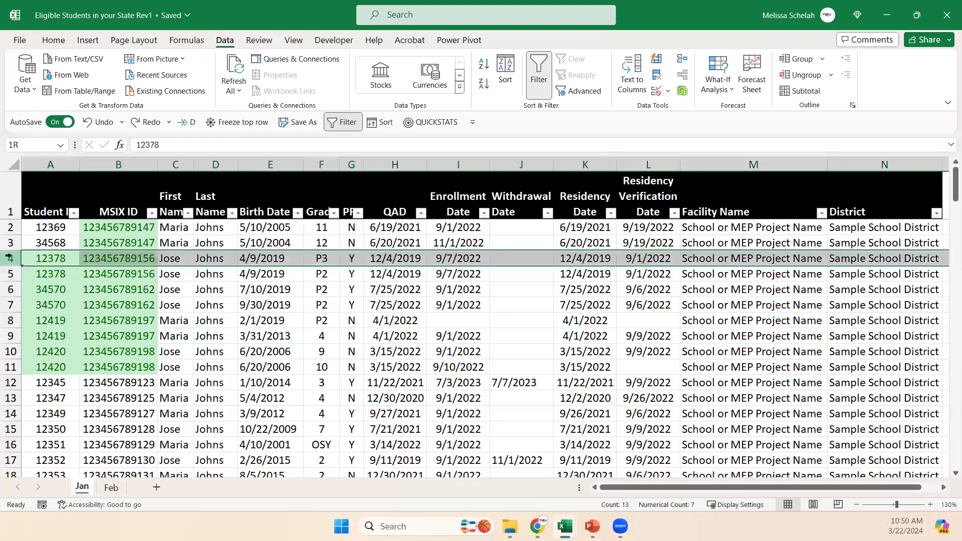
{"action": "left_click", "coordinate": [9, 273]}
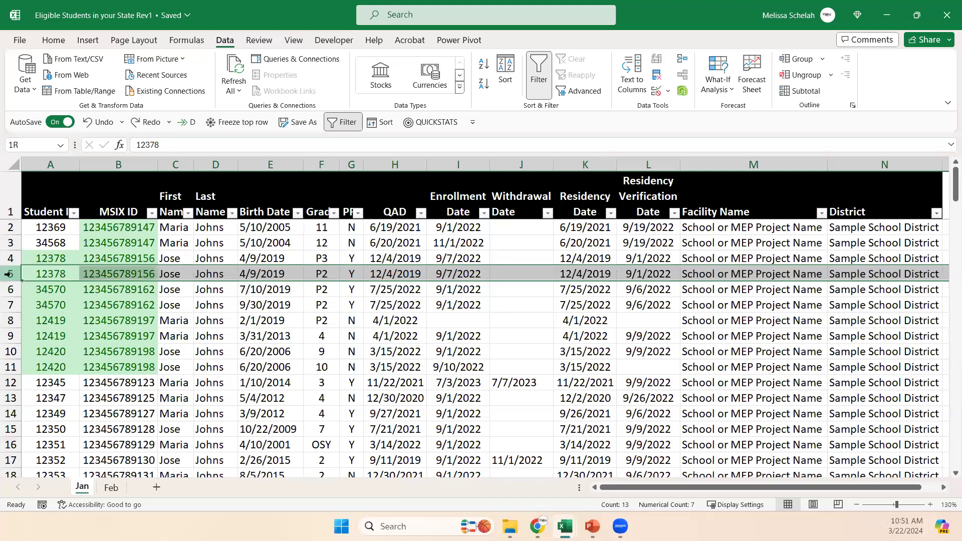
Remove duplicate rows from the whole student table, treating the first row as headers and comparing only the MSIX ID column.
{"action": "left_click", "coordinate": [134, 257]}
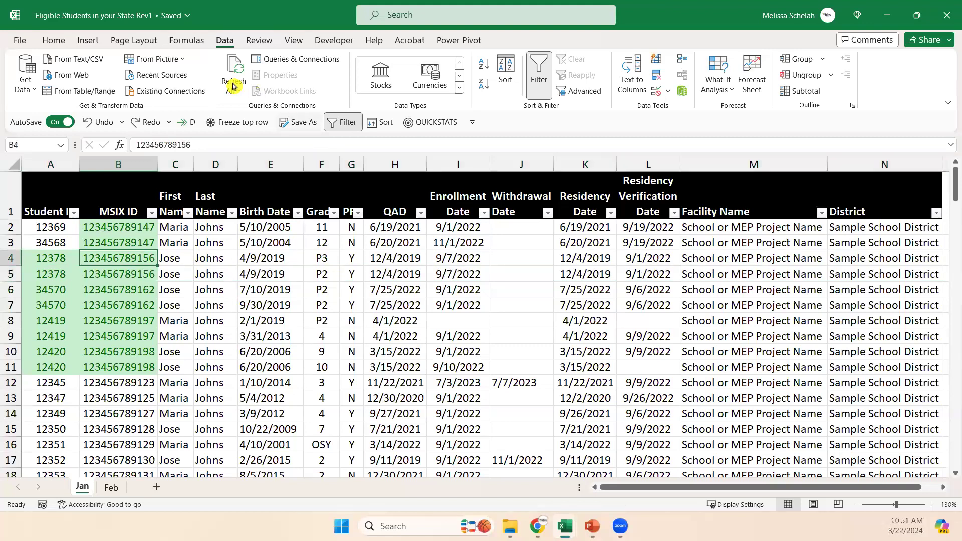
{"action": "left_click", "coordinate": [69, 233]}
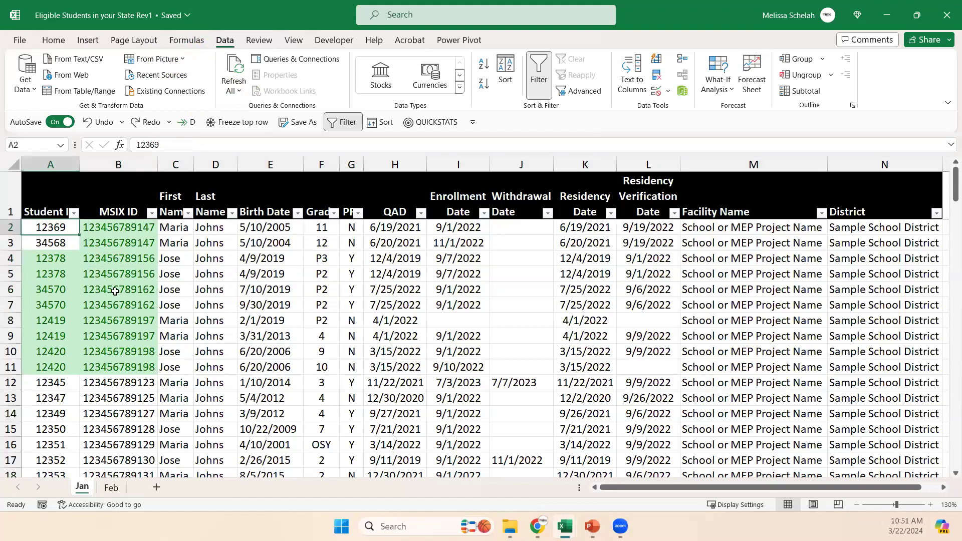
{"action": "key", "text": "ctrl+a"}
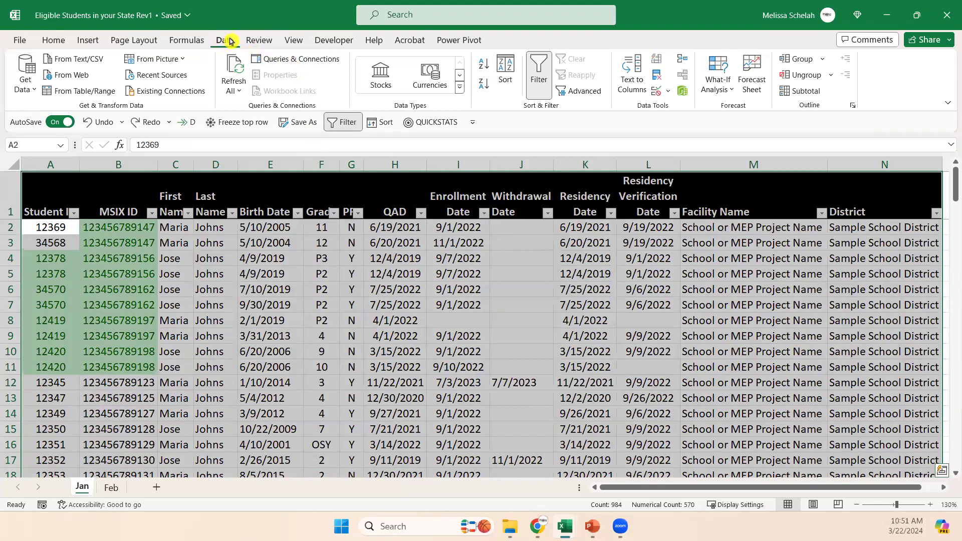
{"action": "left_click", "coordinate": [656, 76]}
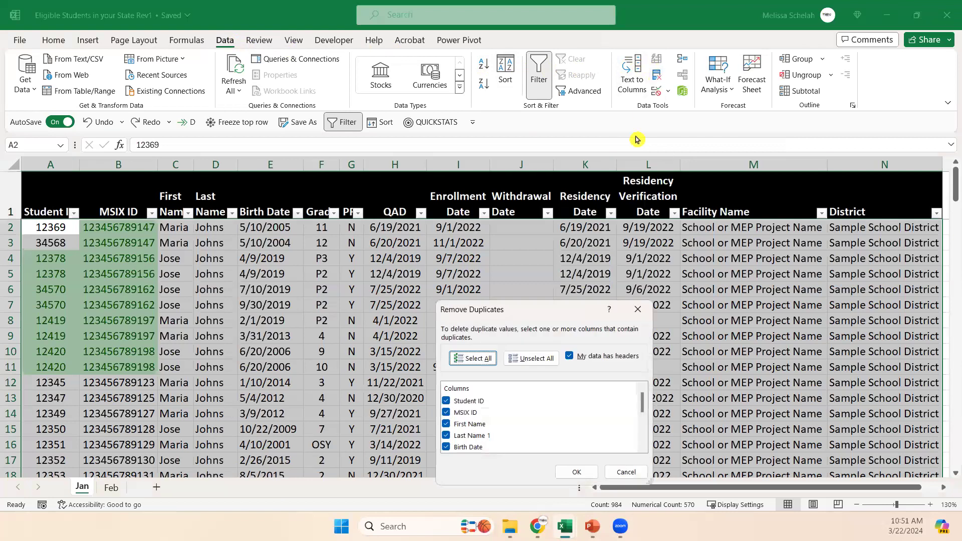
{"action": "left_click_drag", "start_coordinate": [539, 312], "coordinate": [368, 214]}
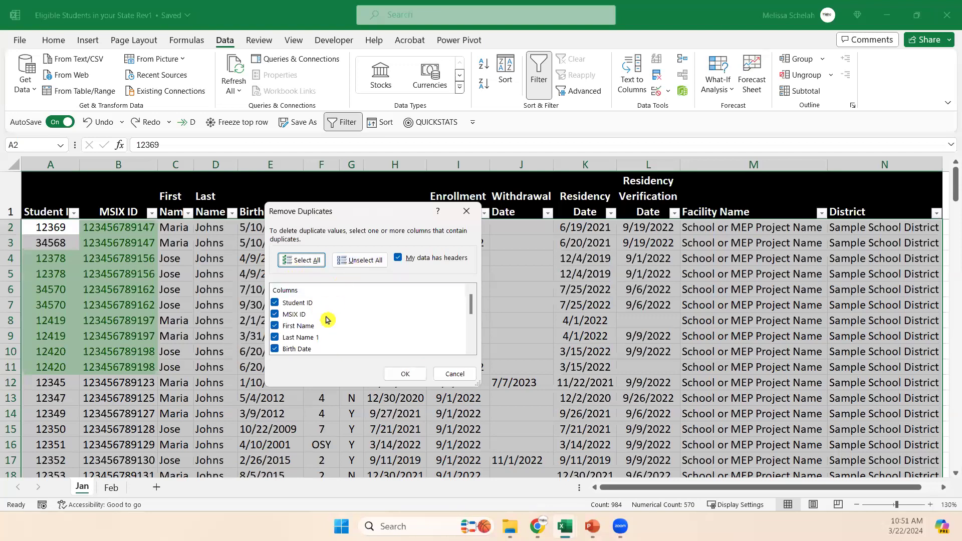
{"action": "left_click", "coordinate": [366, 261]}
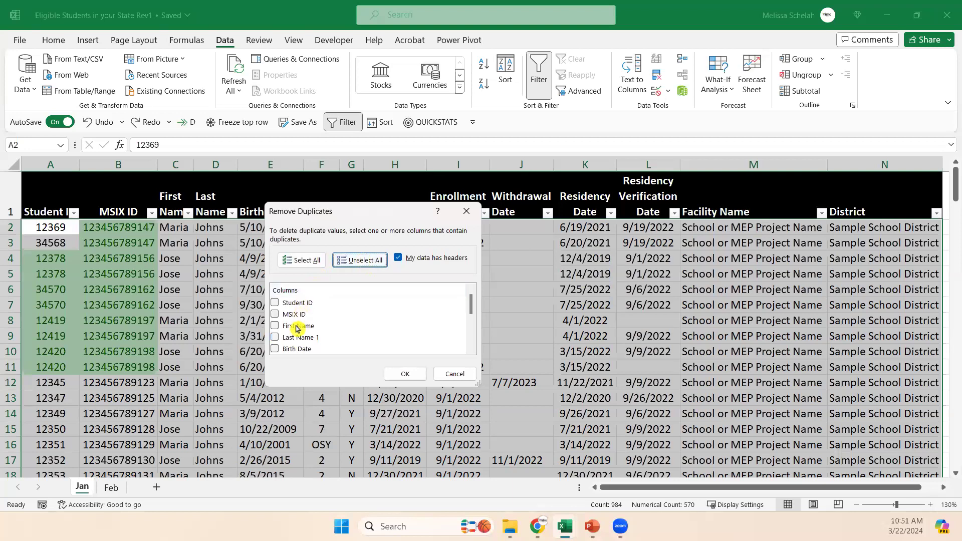
{"action": "left_click", "coordinate": [274, 315]}
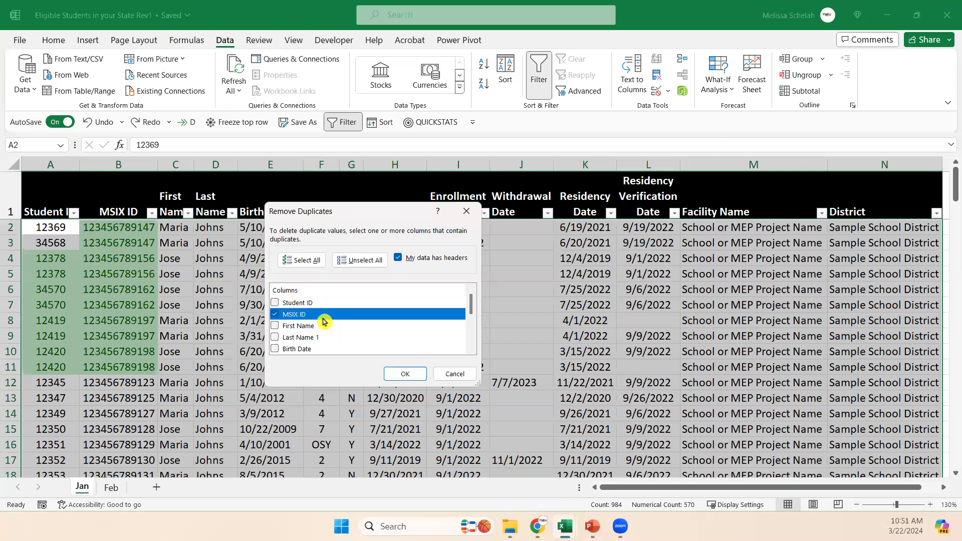
{"action": "left_click", "coordinate": [409, 379]}
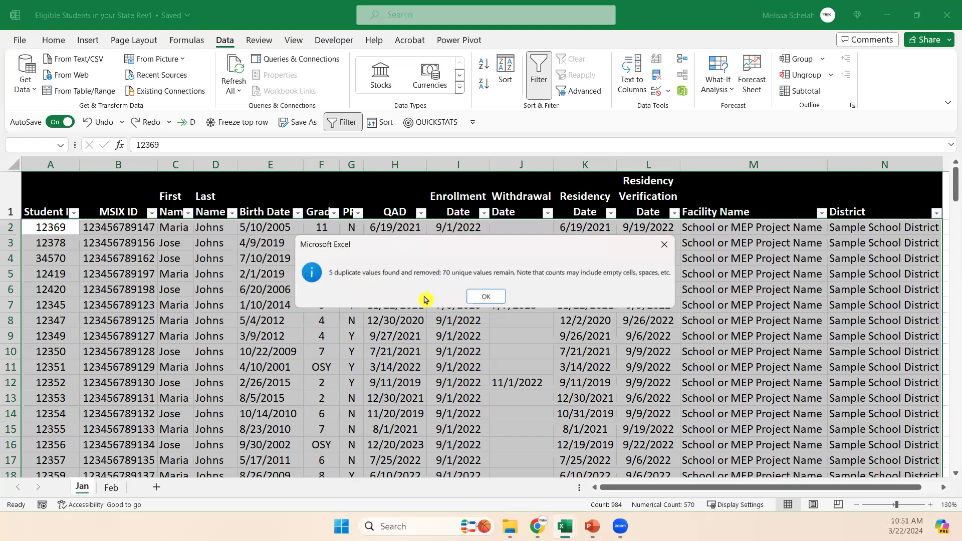
{"action": "left_click", "coordinate": [484, 297]}
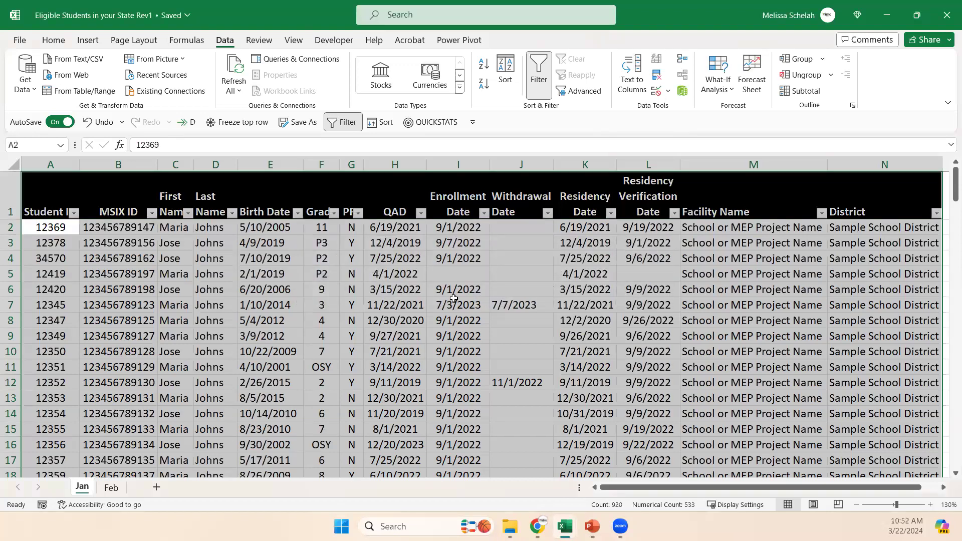
Review the remaining record in row 3 and turn off filtering for the header row.
{"action": "left_click", "coordinate": [259, 318]}
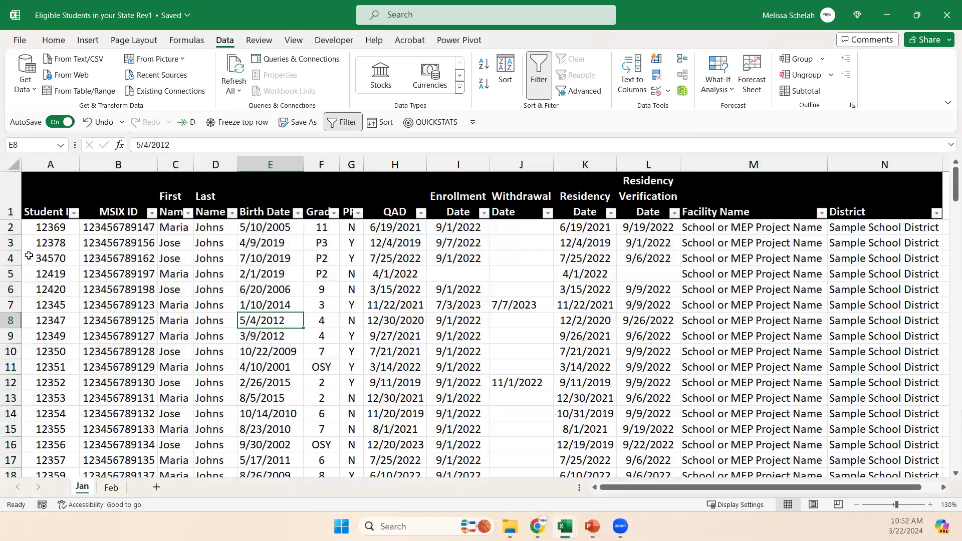
{"action": "left_click", "coordinate": [10, 242]}
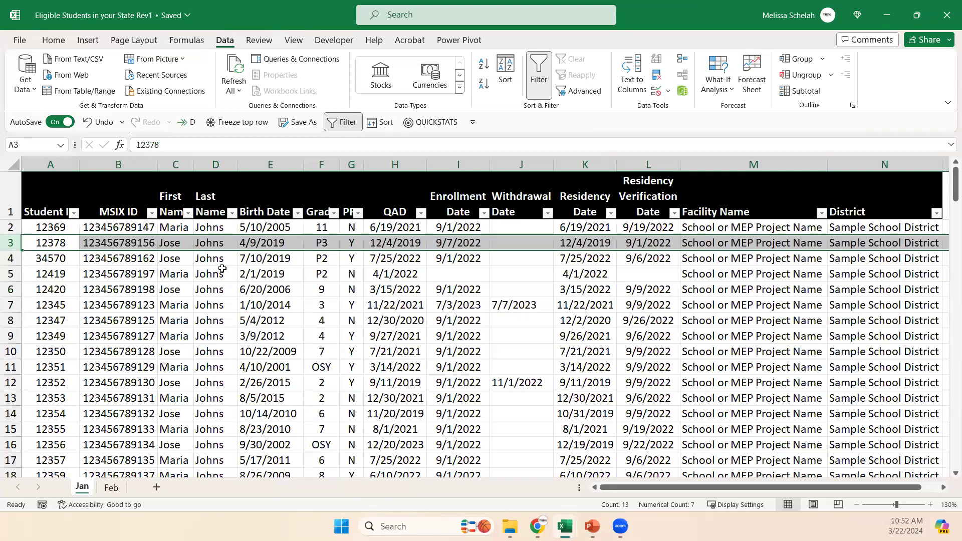
{"action": "left_click", "coordinate": [349, 126]}
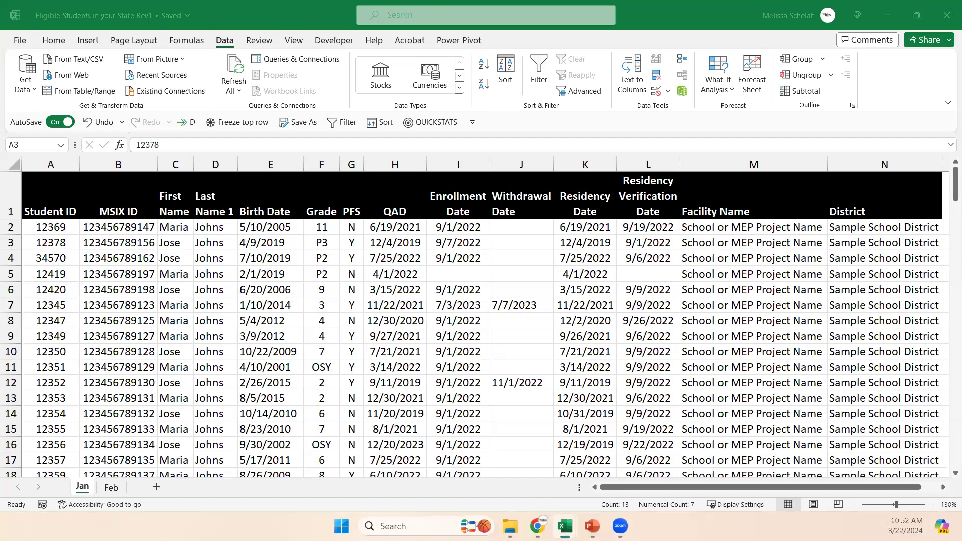
{"action": "left_click", "coordinate": [377, 302]}
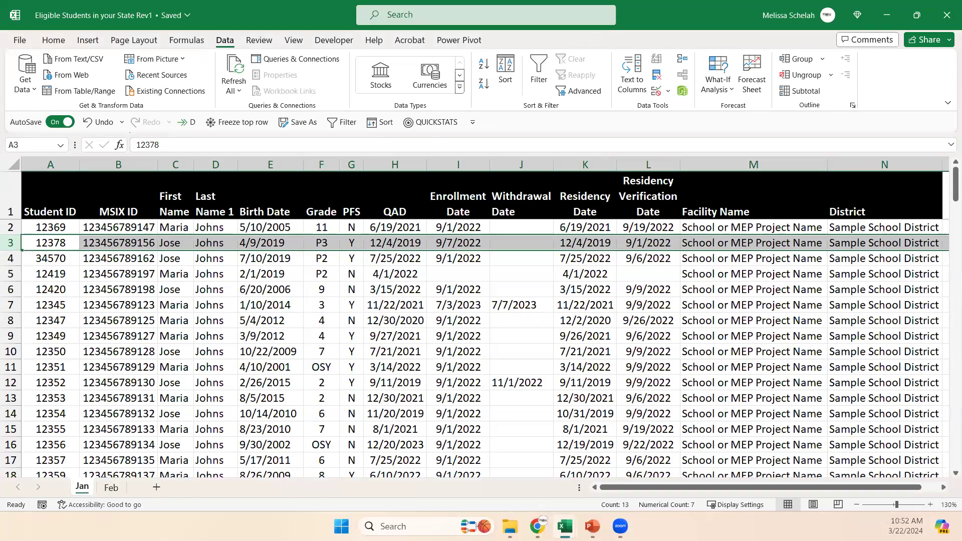
Switch to the PowerPoint slide show and display the Removing Duplicates slide.
{"action": "left_click", "coordinate": [310, 432]}
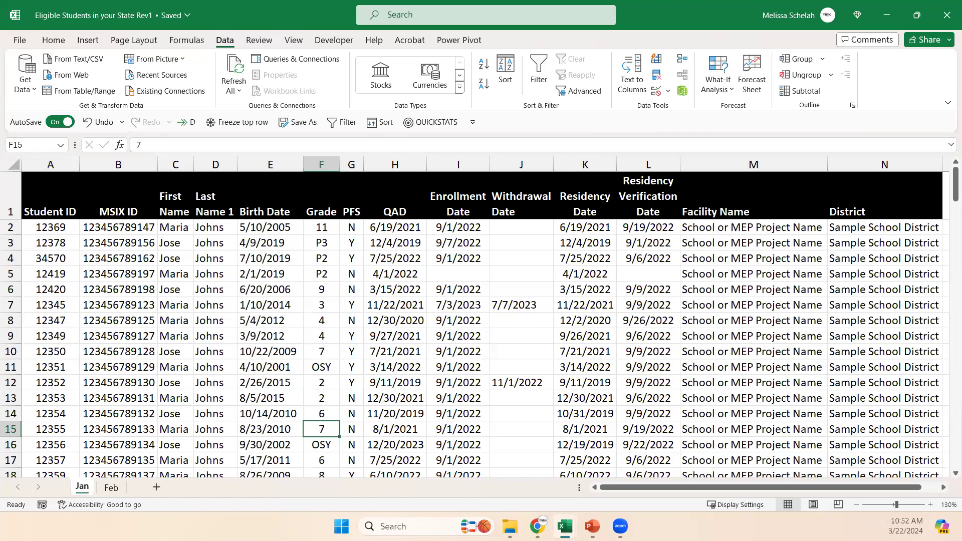
{"action": "key", "text": "alt+Tab"}
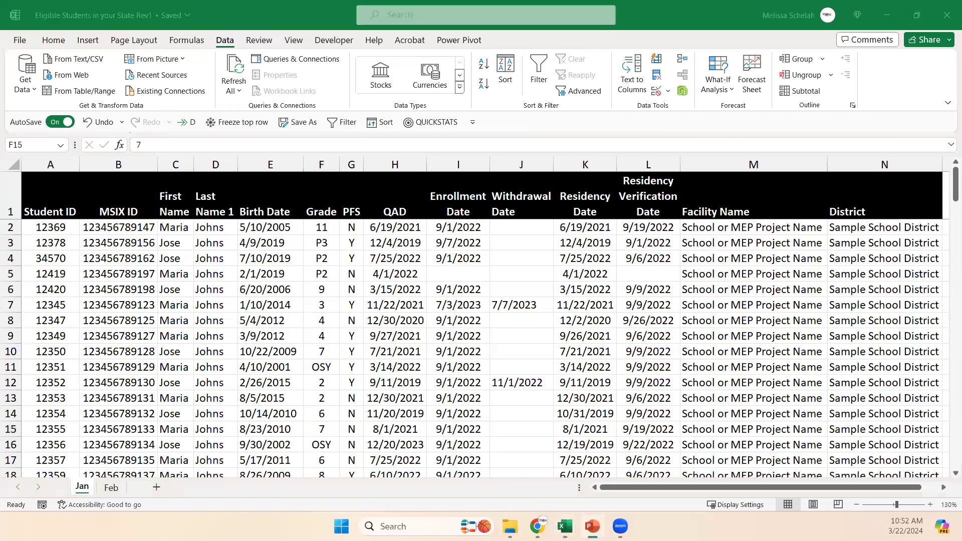
{"action": "left_click", "coordinate": [537, 410]}
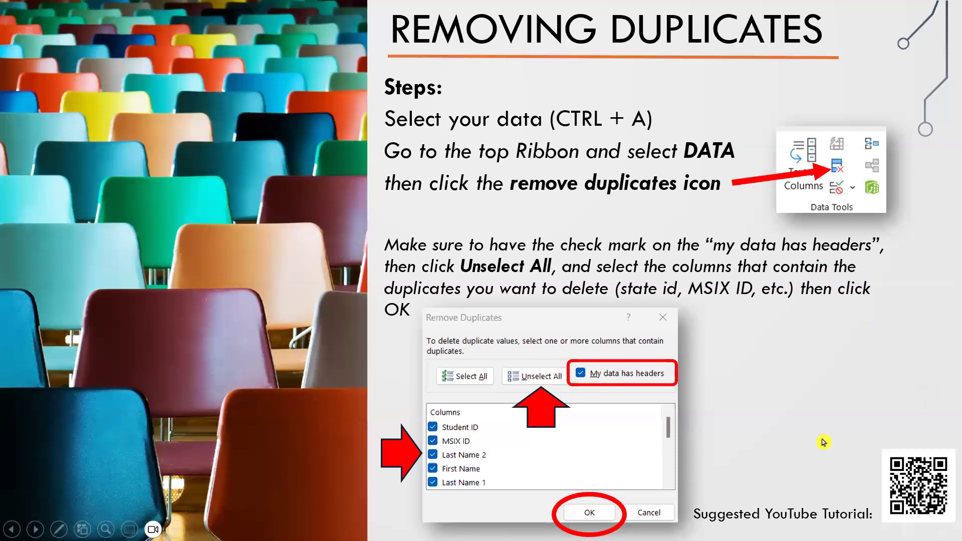
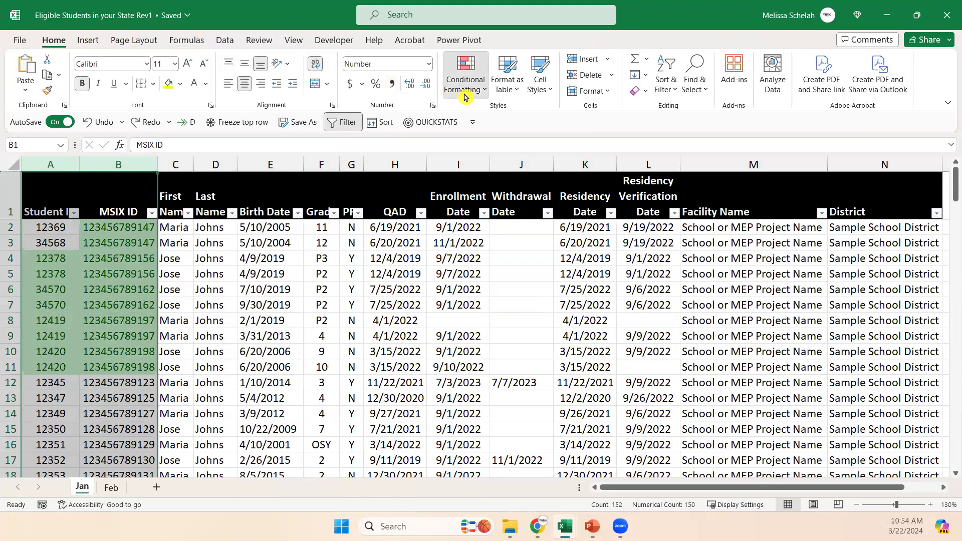
Clear the conditional formatting rules from the entire Jan sheet and turn off filtering for the header row.
{"action": "mouse_move", "coordinate": [523, 260]}
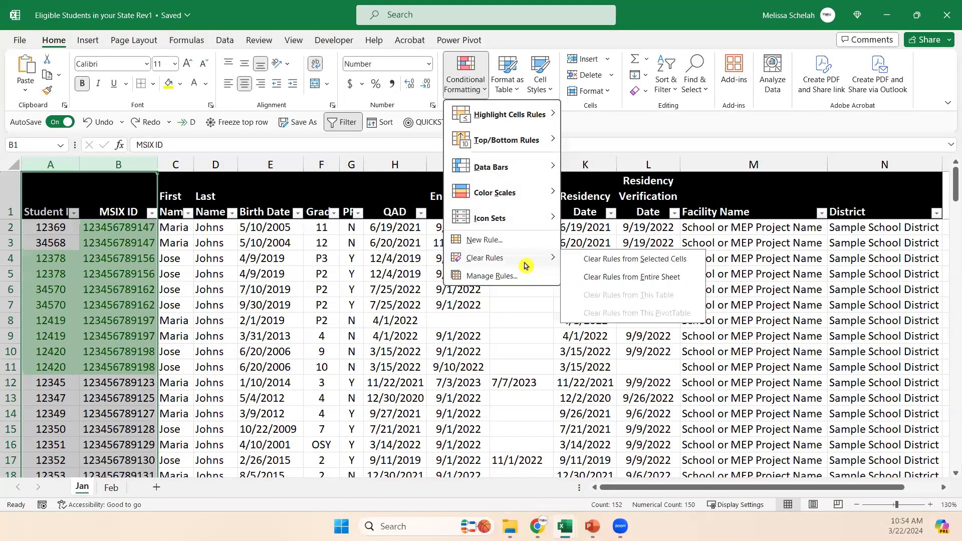
{"action": "left_click", "coordinate": [599, 276]}
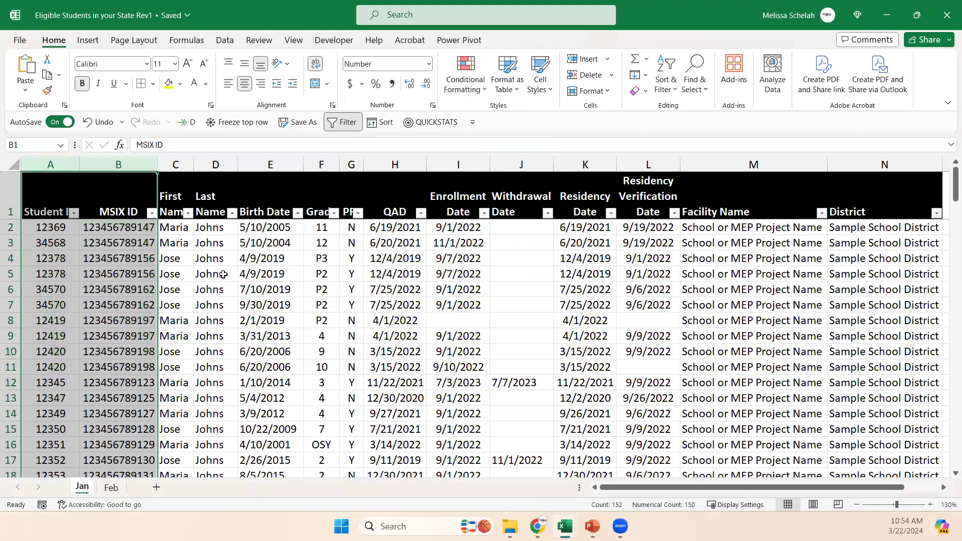
{"action": "left_click", "coordinate": [224, 275]}
{"action": "left_click", "coordinate": [298, 292]}
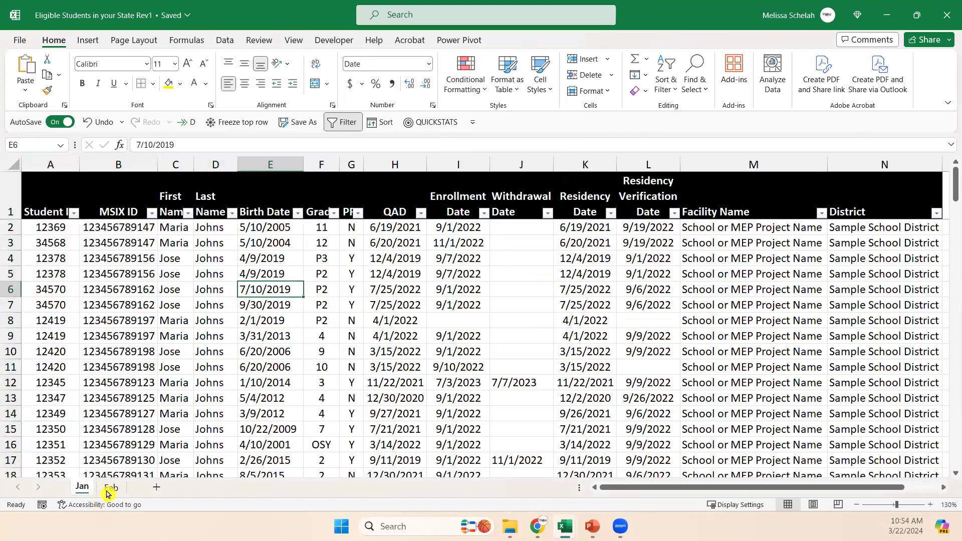
{"action": "left_click", "coordinate": [170, 286]}
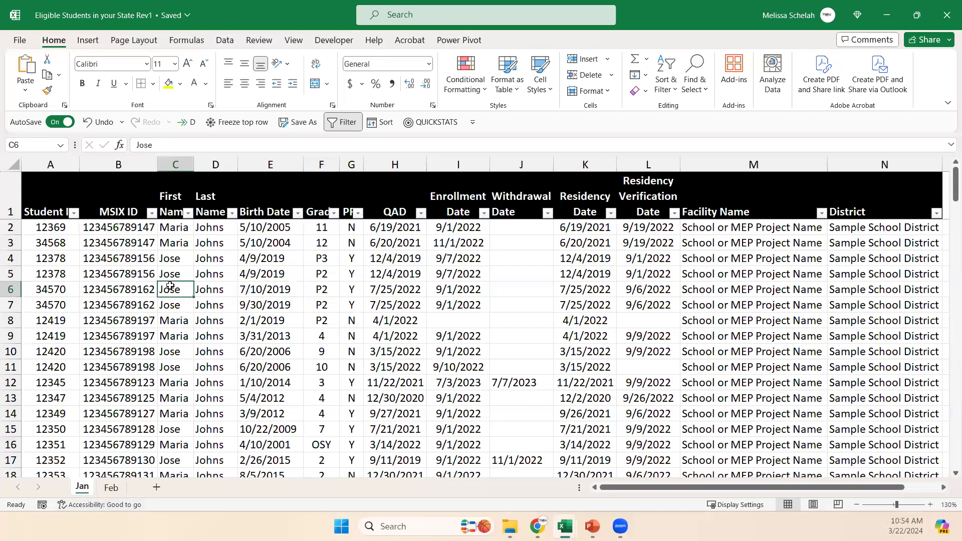
{"action": "left_click", "coordinate": [340, 122]}
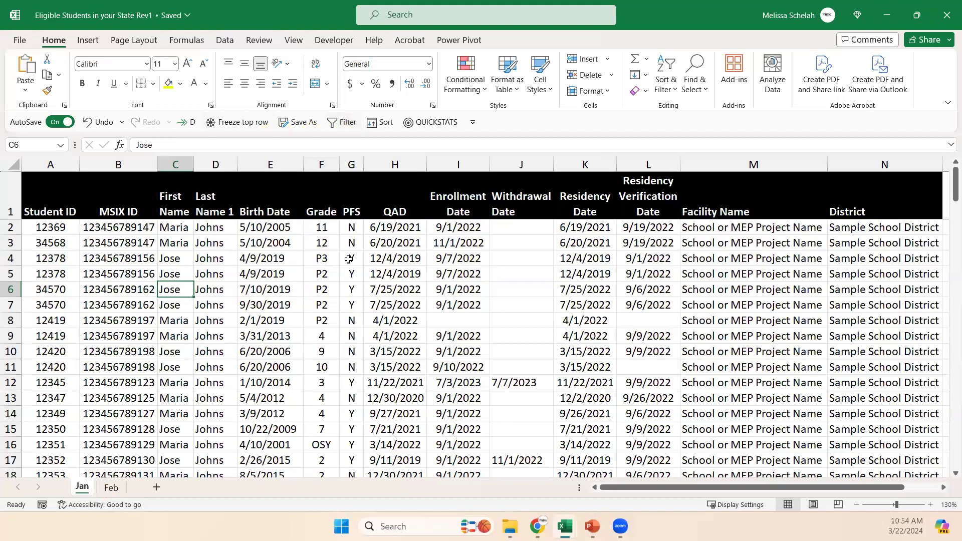
Review the MSIX ID column on the Jan sheet and the matching column on the Feb sheet.
{"action": "left_click", "coordinate": [125, 160]}
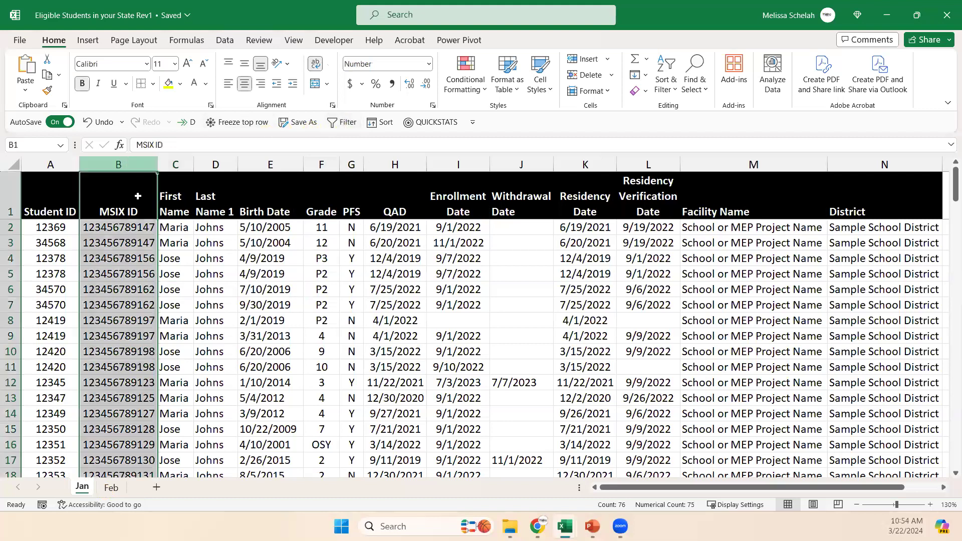
{"action": "left_click", "coordinate": [114, 488]}
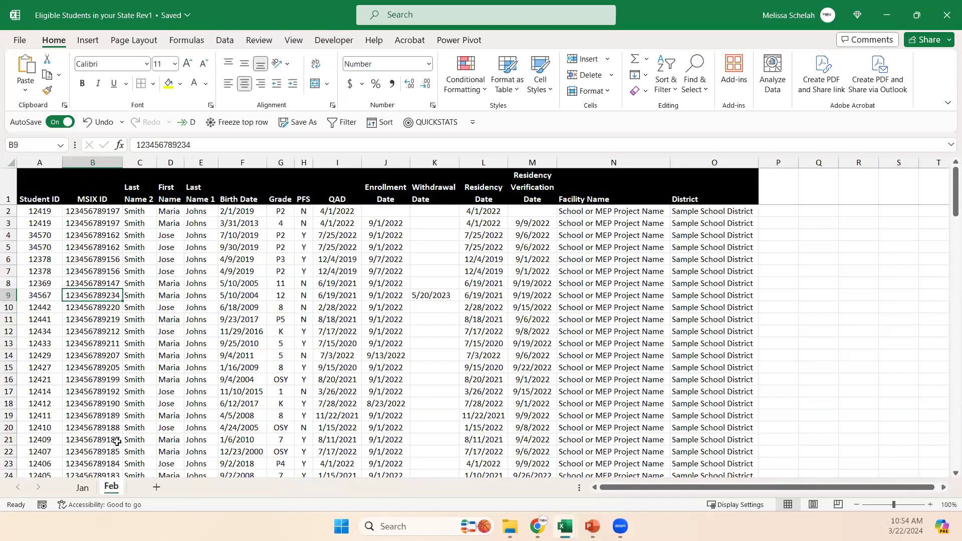
{"action": "left_click", "coordinate": [84, 490]}
{"action": "left_click", "coordinate": [129, 272]}
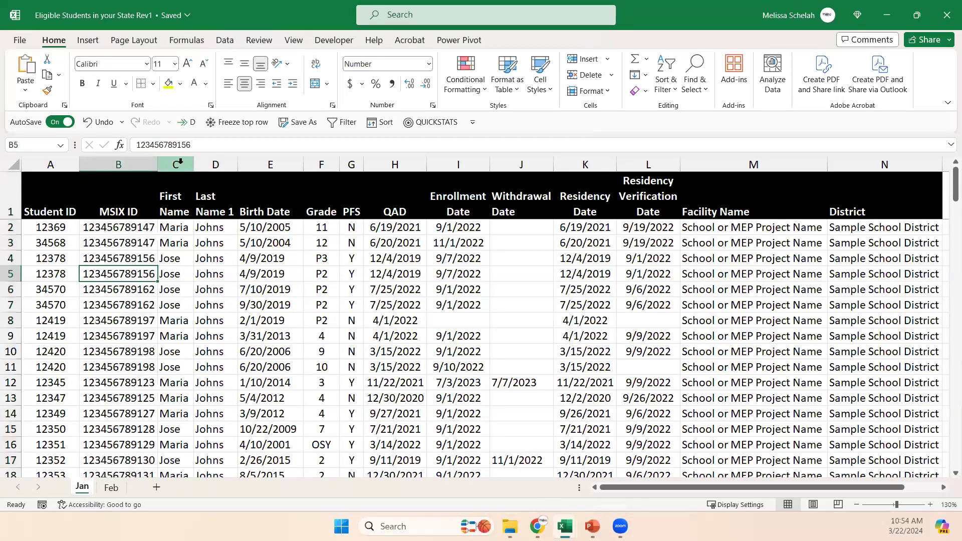
Insert a blank column before First Name on the Jan sheet and widen it.
{"action": "left_click", "coordinate": [180, 162]}
{"action": "right_click", "coordinate": [182, 164]}
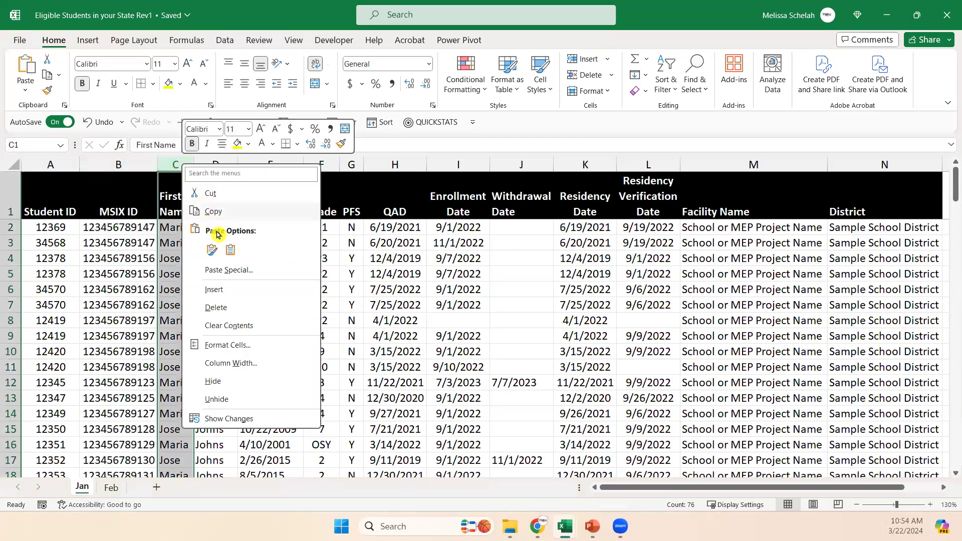
{"action": "left_click", "coordinate": [226, 294]}
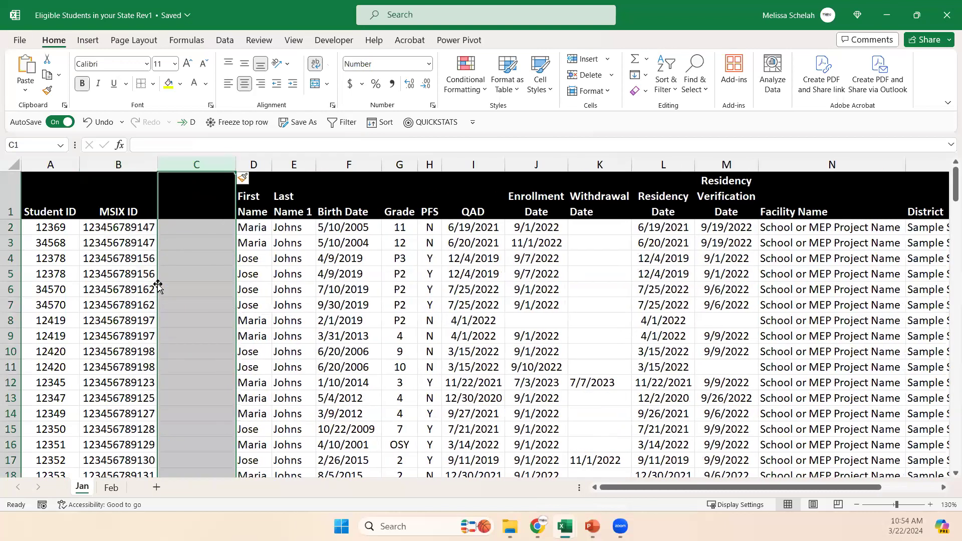
{"action": "left_click_drag", "start_coordinate": [257, 166], "coordinate": [269, 166]}
Enter the header "Msix IDs not in Feb" in cell C1.
{"action": "left_click", "coordinate": [227, 194]}
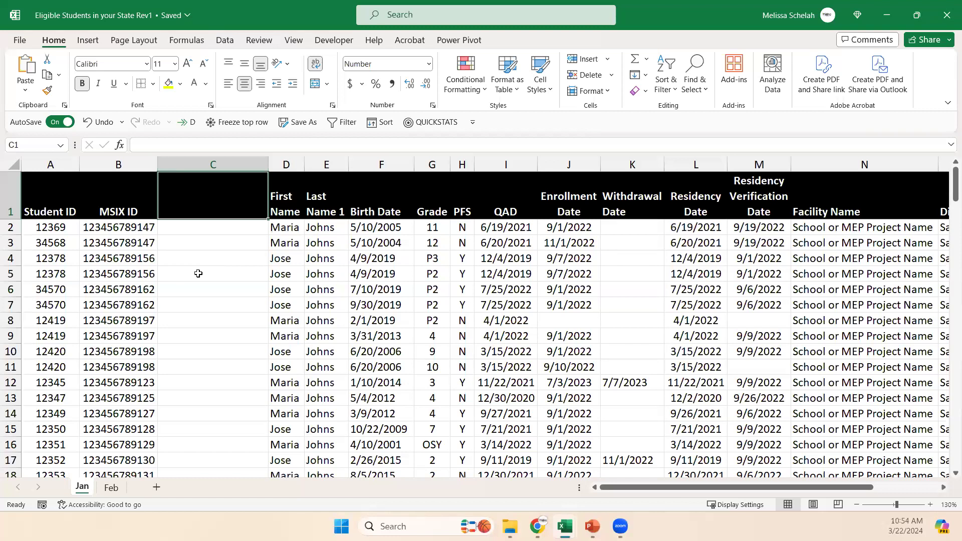
{"action": "type", "text": "M"}
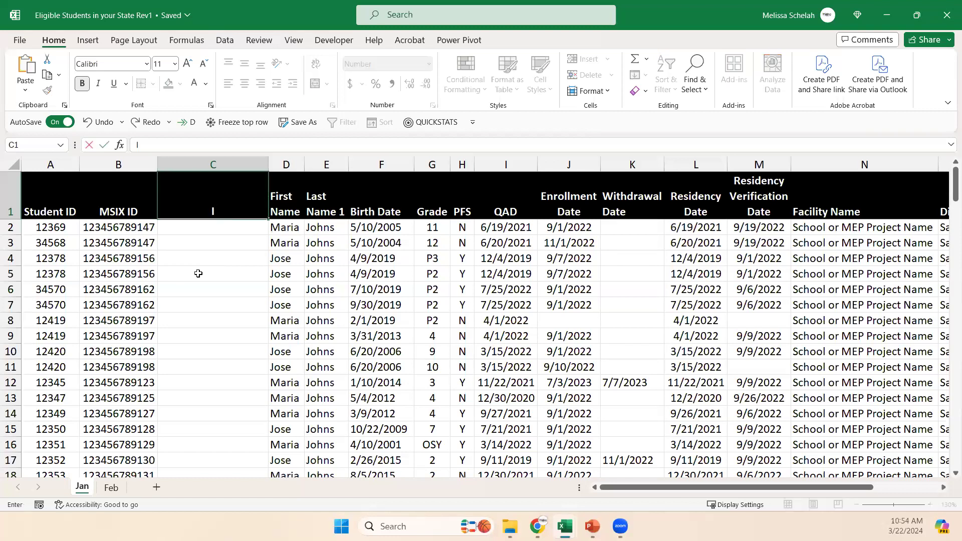
{"action": "type", "text": "six IDs not in"}
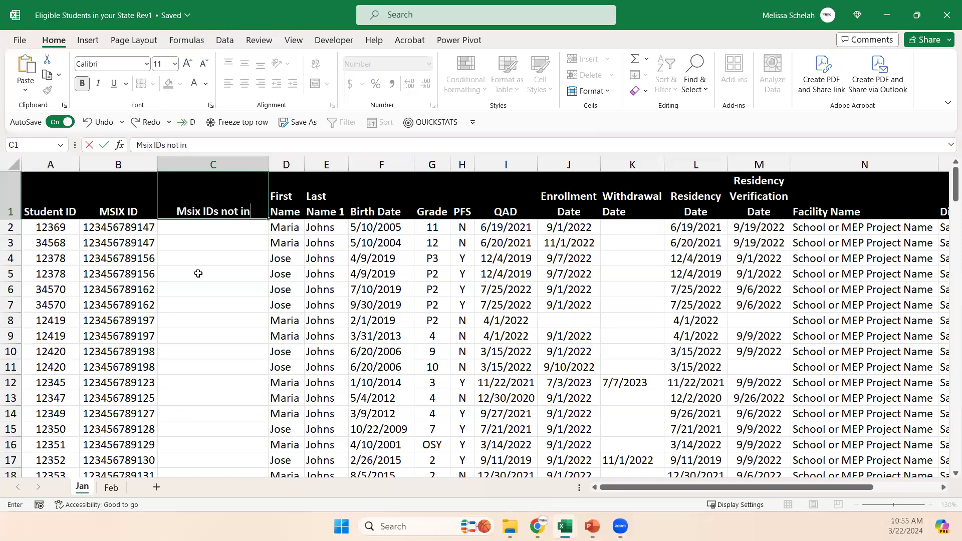
{"action": "type", "text": " Feb"}
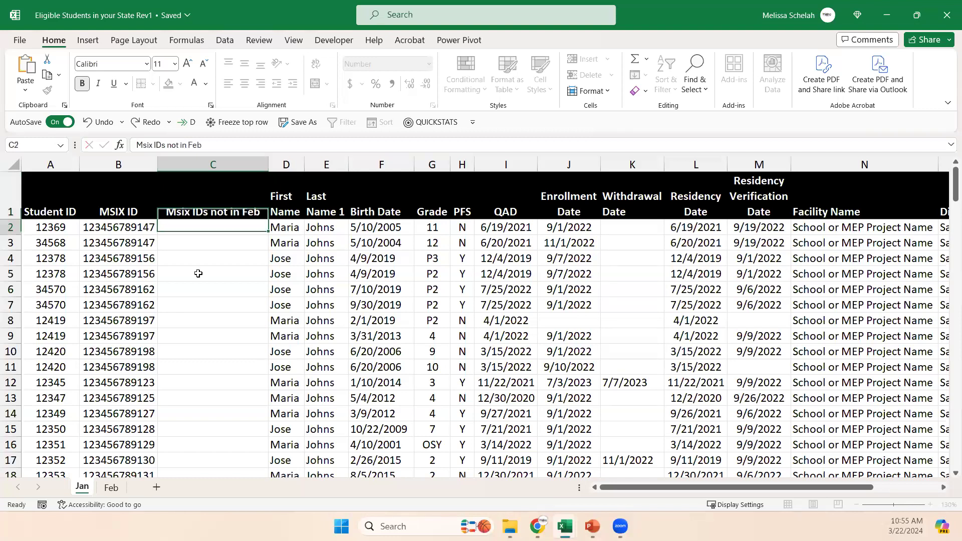
{"action": "key", "text": "Return"}
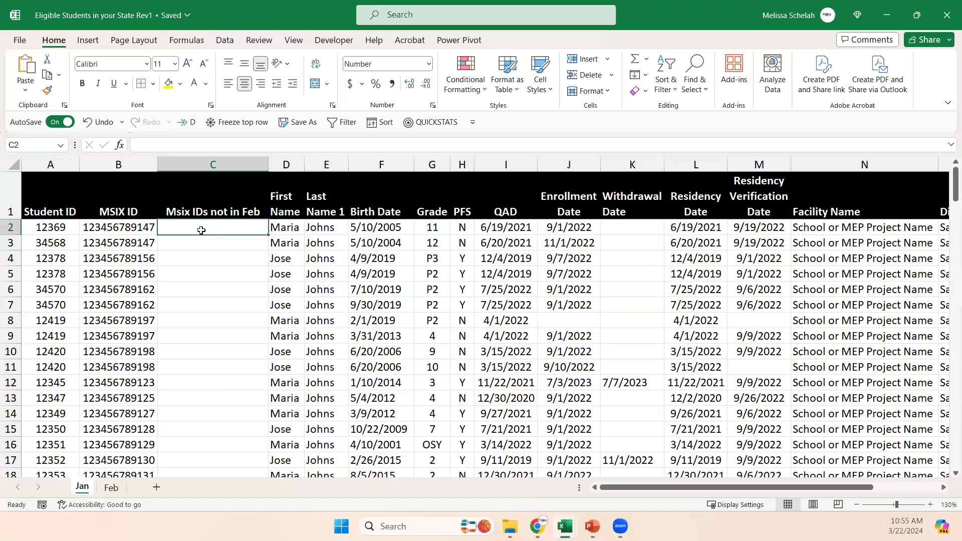
In C2, enter an XLOOKUP formula that looks up B2 in column B of the Feb sheet and returns that same column.
{"action": "type", "text": "="}
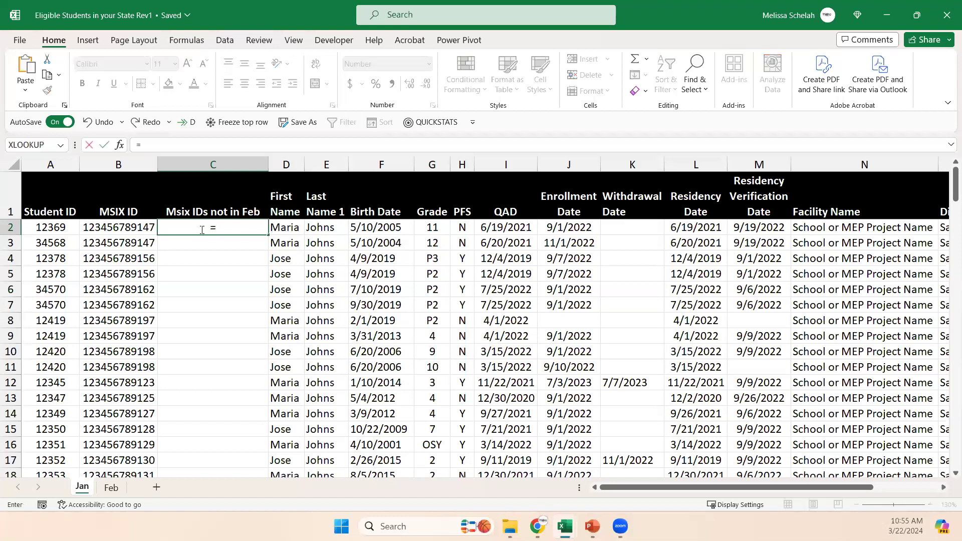
{"action": "type", "text": "x"}
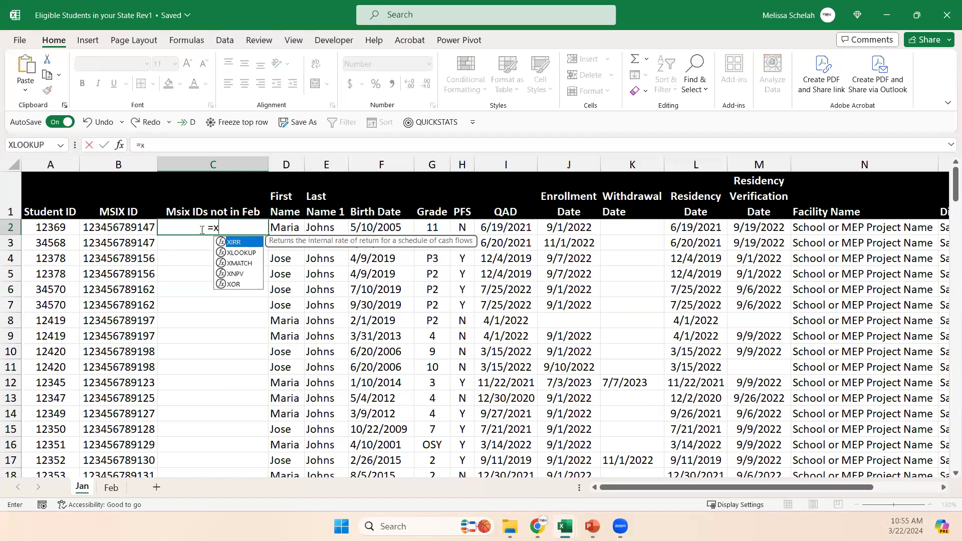
{"action": "type", "text": "lookup"}
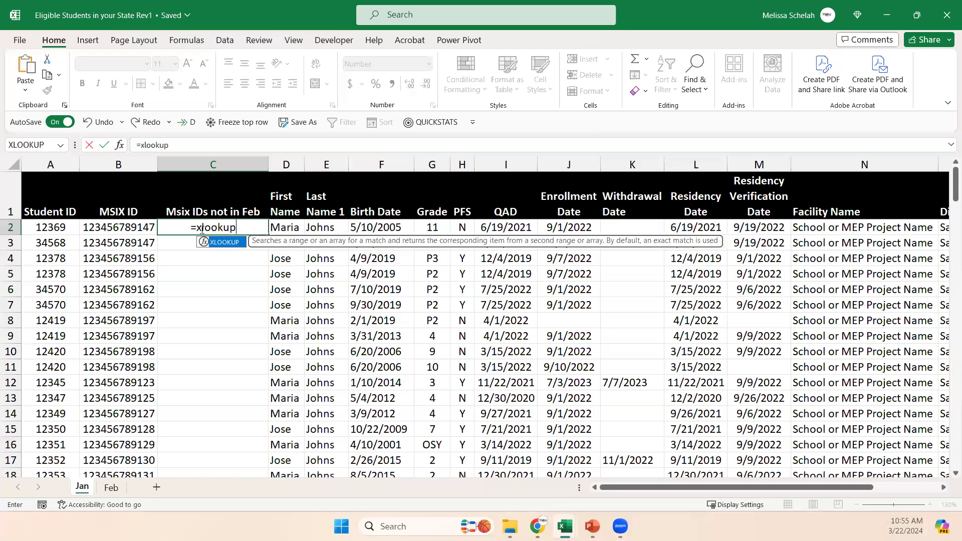
{"action": "type", "text": "("}
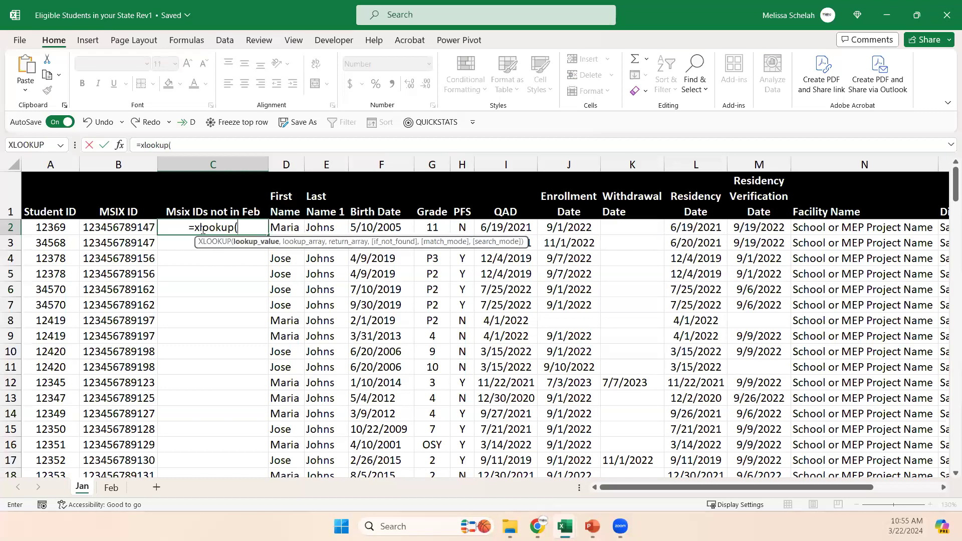
{"action": "left_click", "coordinate": [117, 226]}
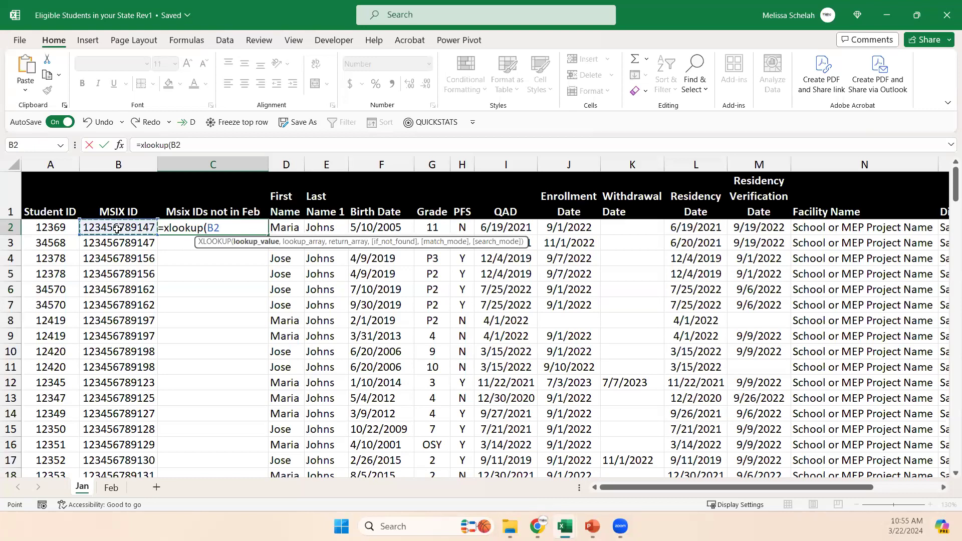
{"action": "type", "text": ","}
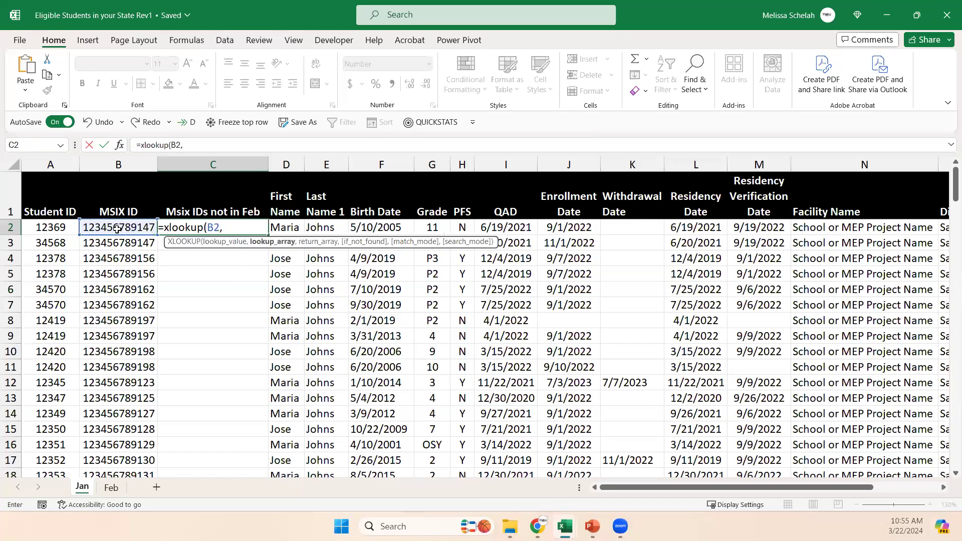
{"action": "left_click", "coordinate": [111, 489]}
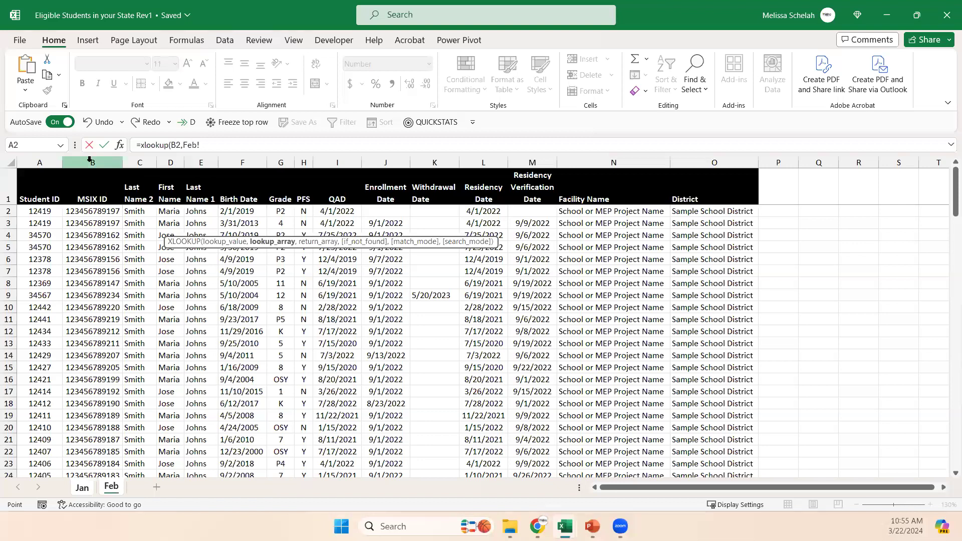
{"action": "left_click", "coordinate": [89, 159]}
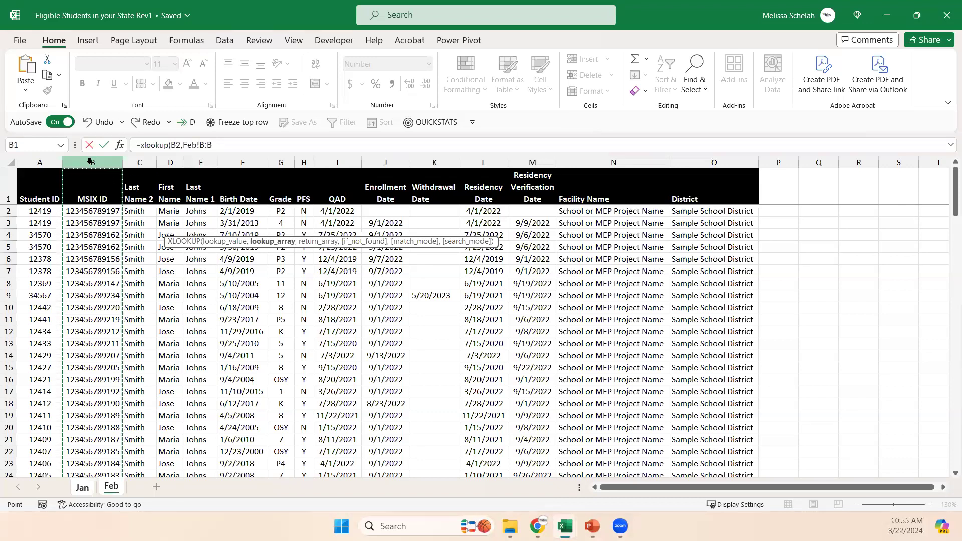
{"action": "type", "text": ","}
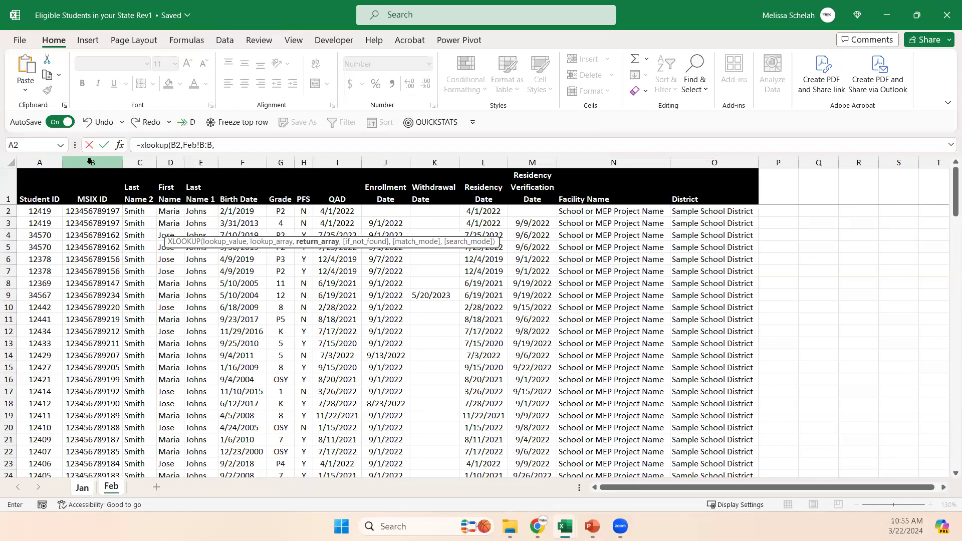
{"action": "left_click", "coordinate": [90, 162]}
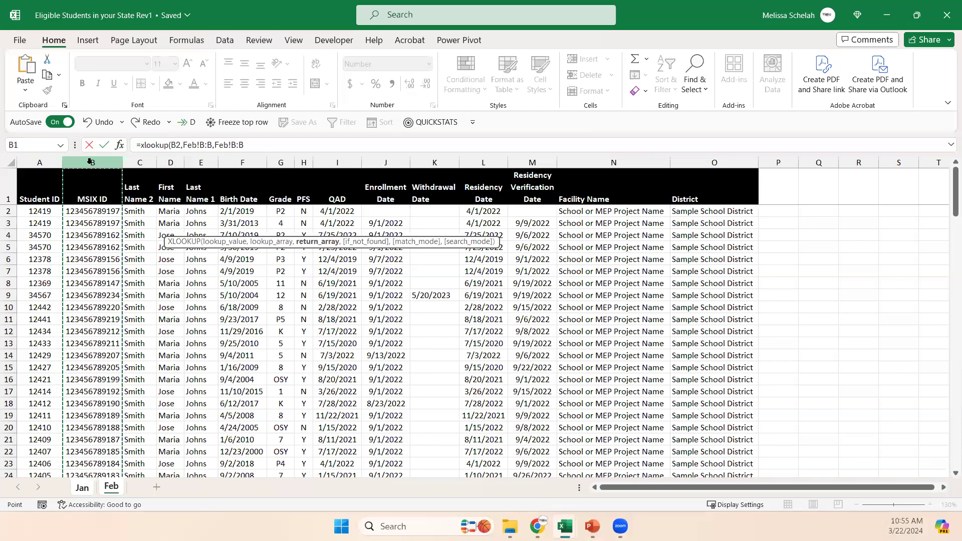
{"action": "key", "text": "Return"}
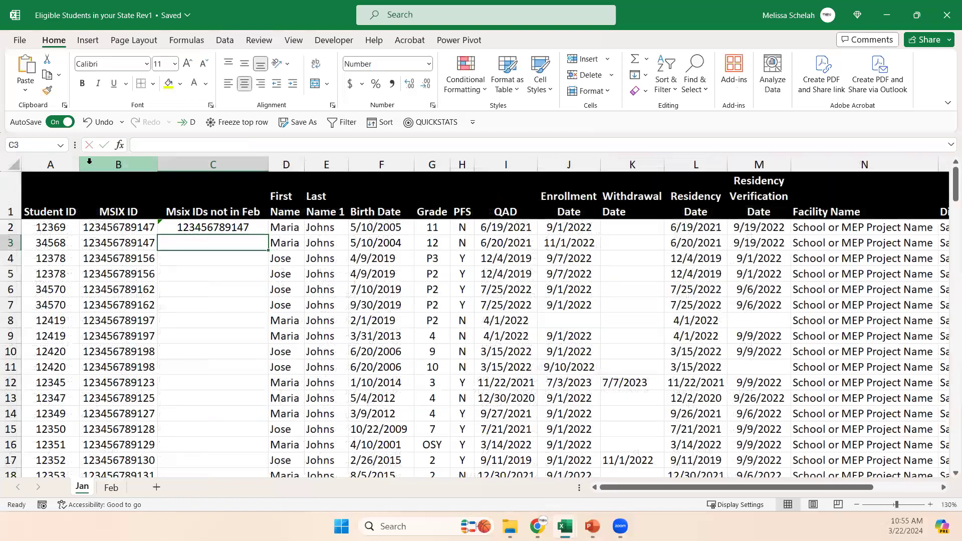
Compare B2 with the lookup in C2 and change the C1 header to "Msix IDs in Feb".
{"action": "left_click", "coordinate": [125, 227]}
{"action": "left_click", "coordinate": [218, 228]}
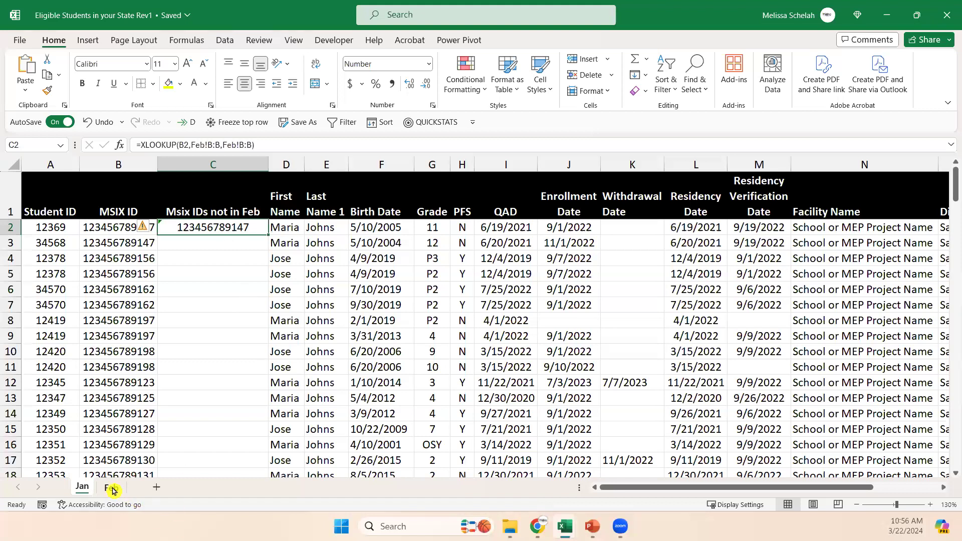
{"action": "left_click", "coordinate": [215, 203]}
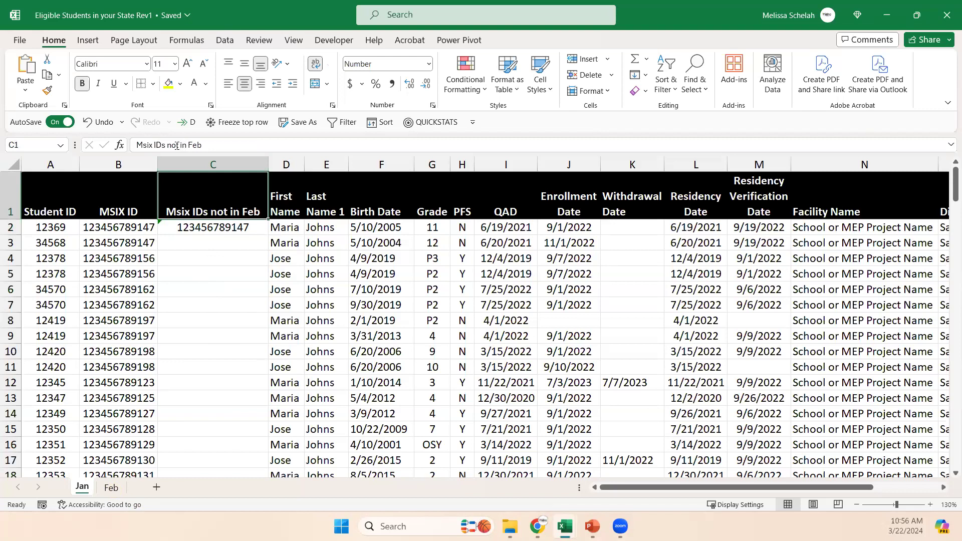
{"action": "left_click", "coordinate": [193, 148]}
{"action": "key", "text": "BackSpace"}
{"action": "key", "text": "BackSpace"}
{"action": "key", "text": "BackSpace"}
{"action": "key", "text": "BackSpace"}
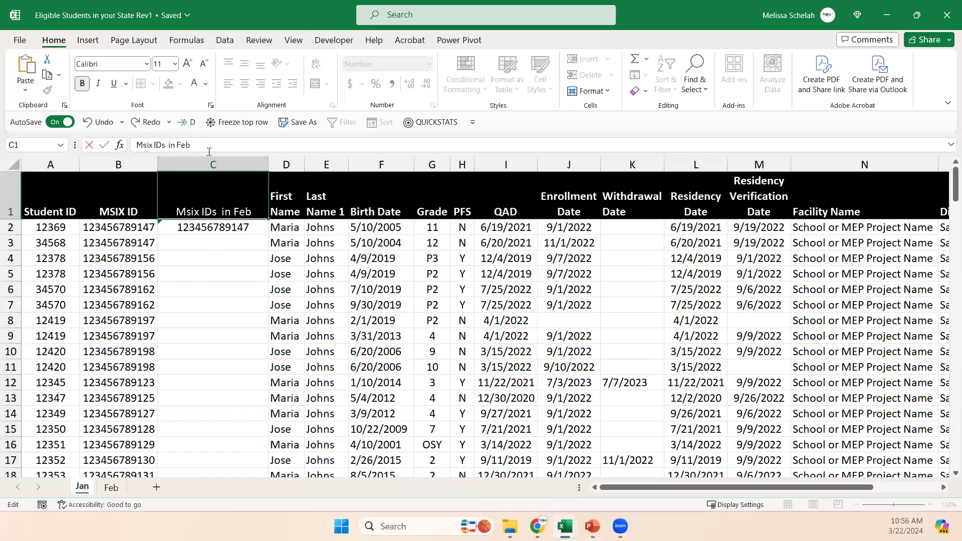
{"action": "key", "text": "Return"}
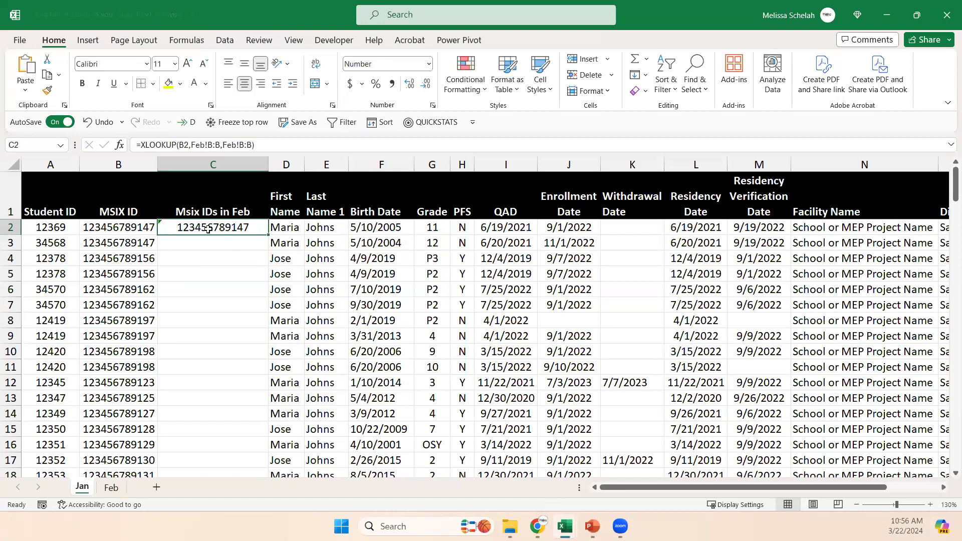
Fill the XLOOKUP formula from C2 down the rest of the student rows in column C.
{"action": "scroll", "coordinate": [122, 270], "scroll_direction": "down", "scroll_amount": 4}
{"action": "scroll", "coordinate": [157, 439], "scroll_direction": "up", "scroll_amount": 4}
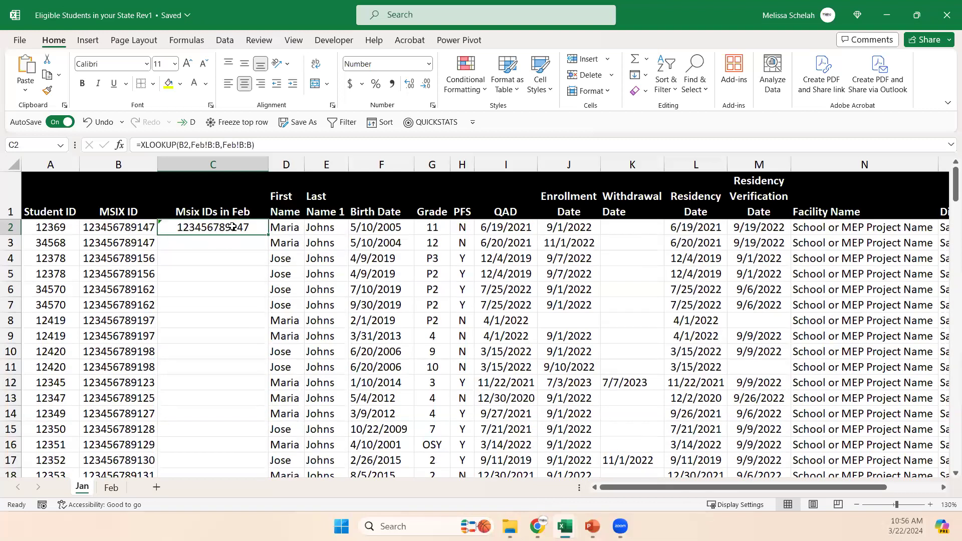
{"action": "double_click", "coordinate": [267, 233]}
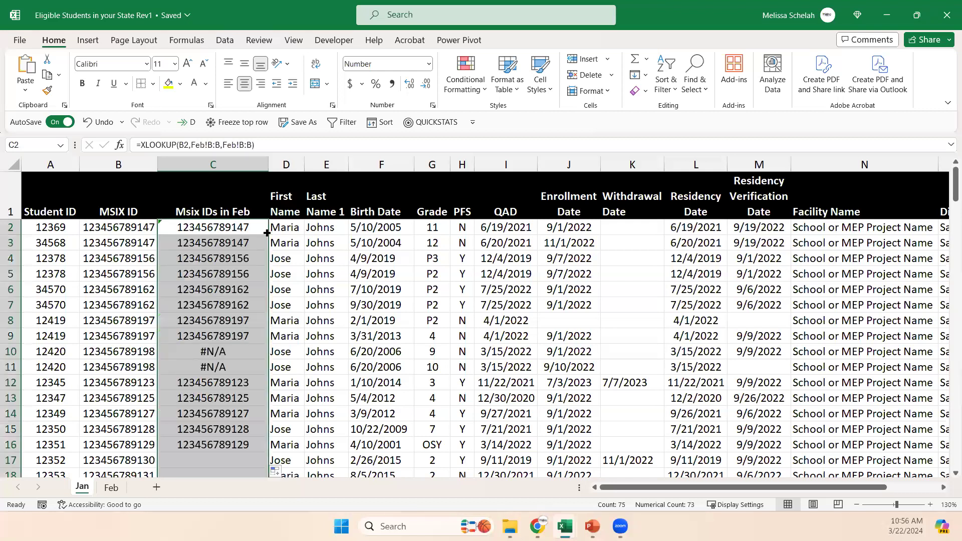
Examine the MSIX IDs in B7 and B10 and the lookup formula in C10.
{"action": "left_click", "coordinate": [115, 303]}
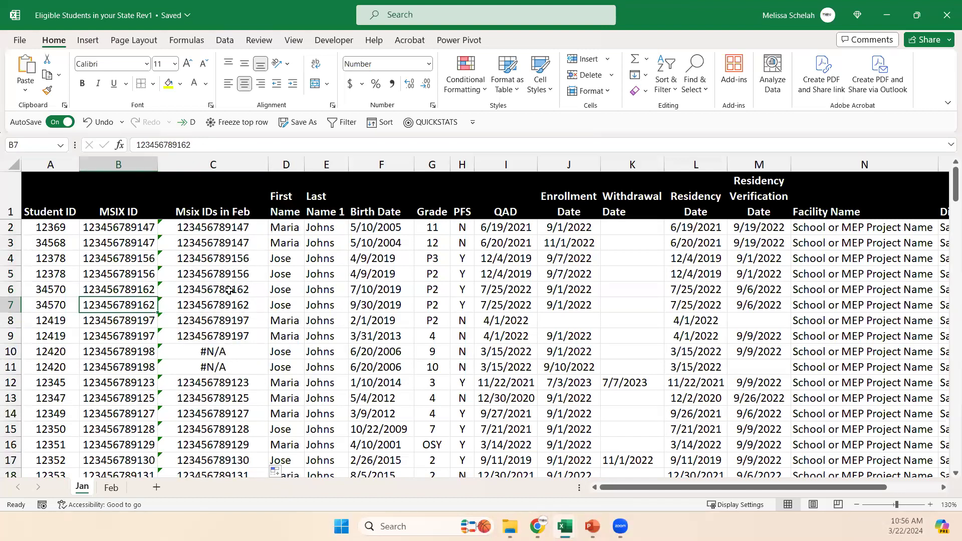
{"action": "left_click", "coordinate": [126, 355]}
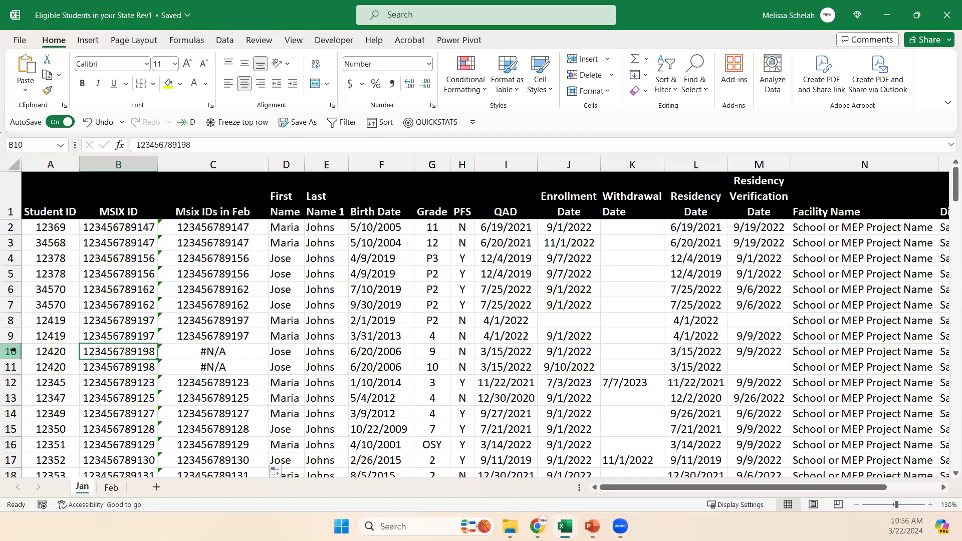
{"action": "left_click", "coordinate": [210, 357]}
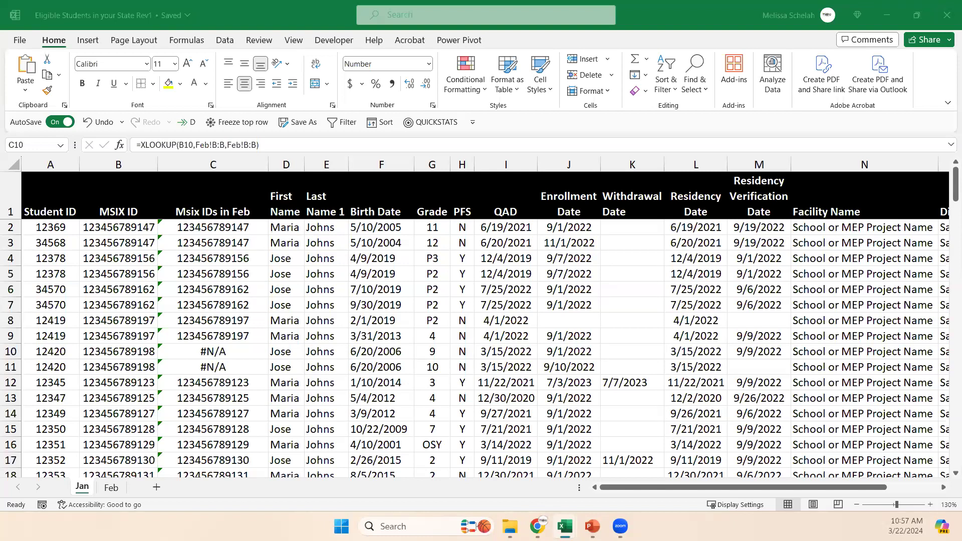
Examine the student record in row 10, the Student ID column and the MSIX ID in B10.
{"action": "left_click", "coordinate": [108, 316]}
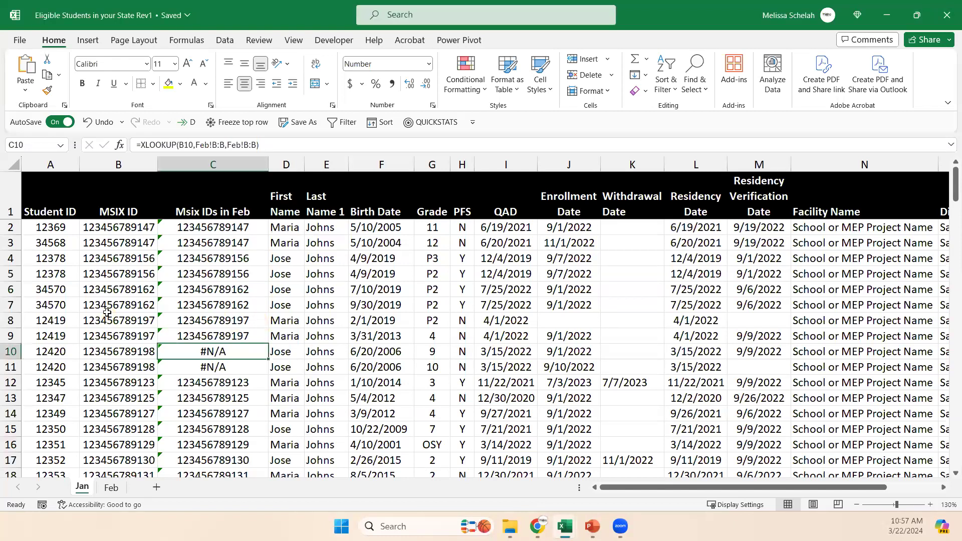
{"action": "left_click", "coordinate": [11, 351]}
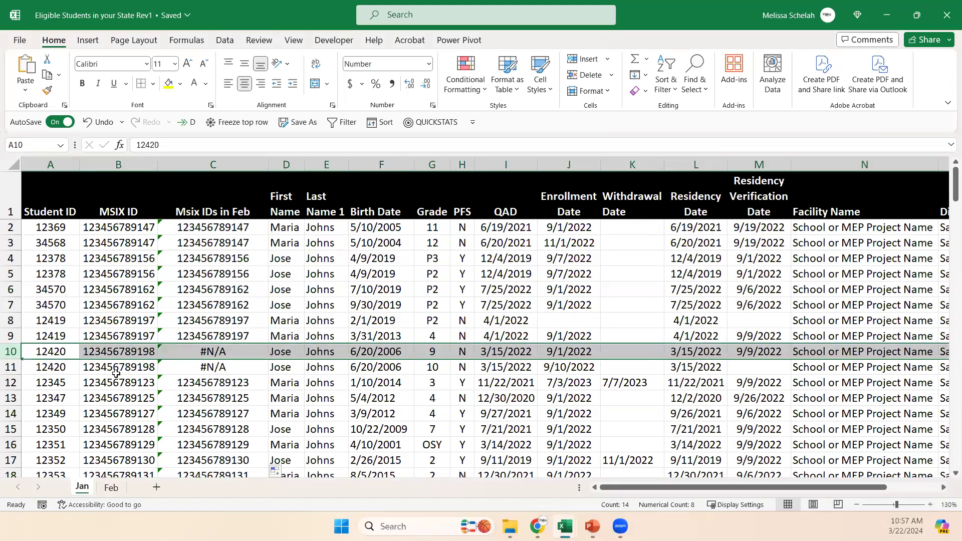
{"action": "left_click", "coordinate": [63, 160]}
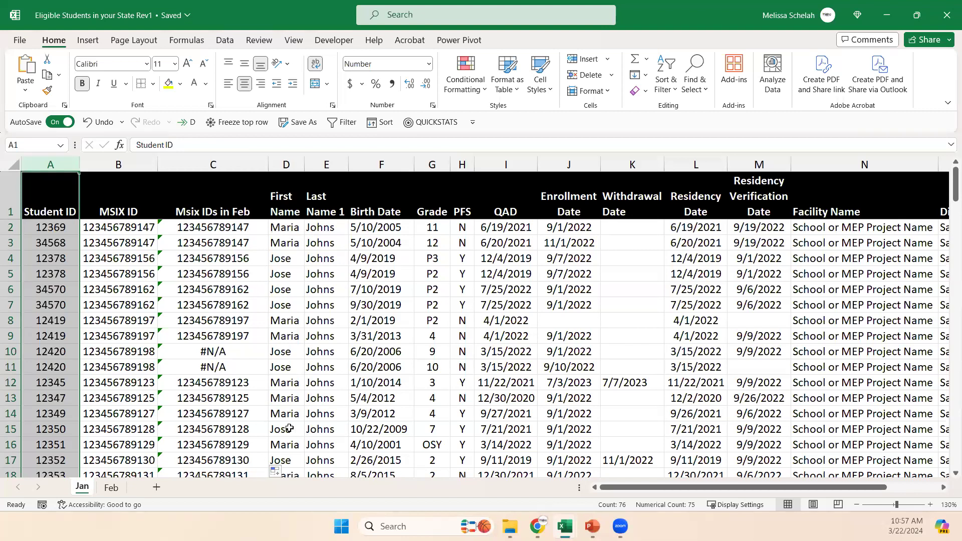
{"action": "left_click", "coordinate": [140, 349]}
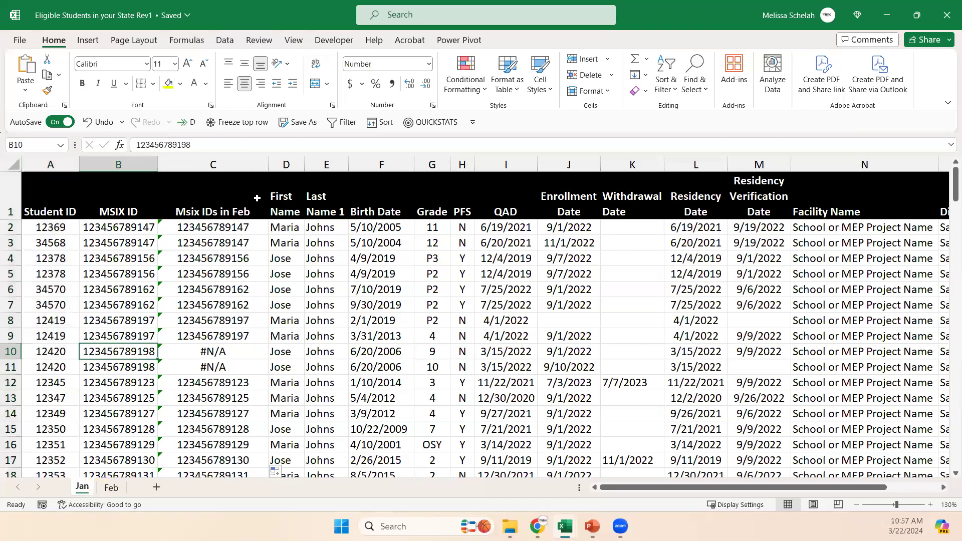
Turn on filters for the header row of the Jan student table.
{"action": "left_click", "coordinate": [59, 196]}
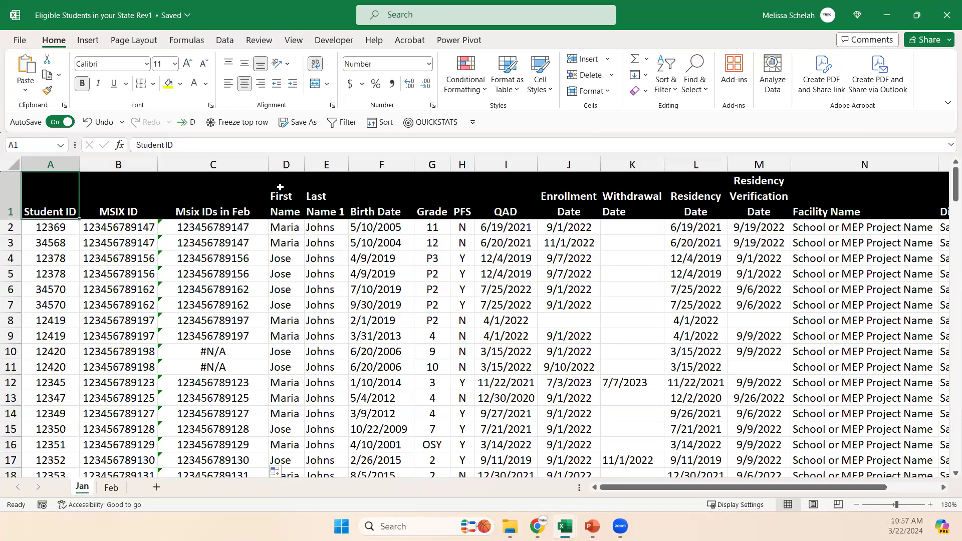
{"action": "left_click", "coordinate": [343, 122]}
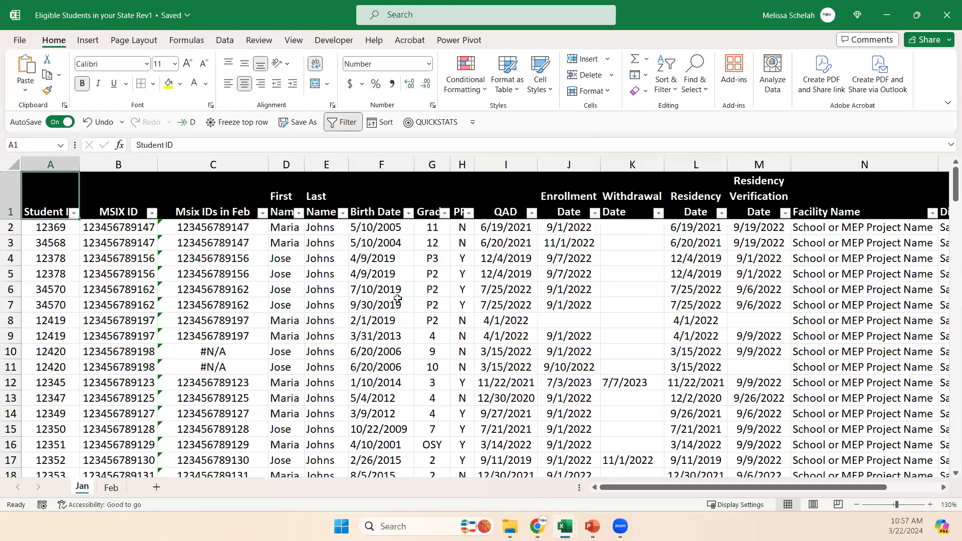
{"action": "left_click", "coordinate": [397, 304]}
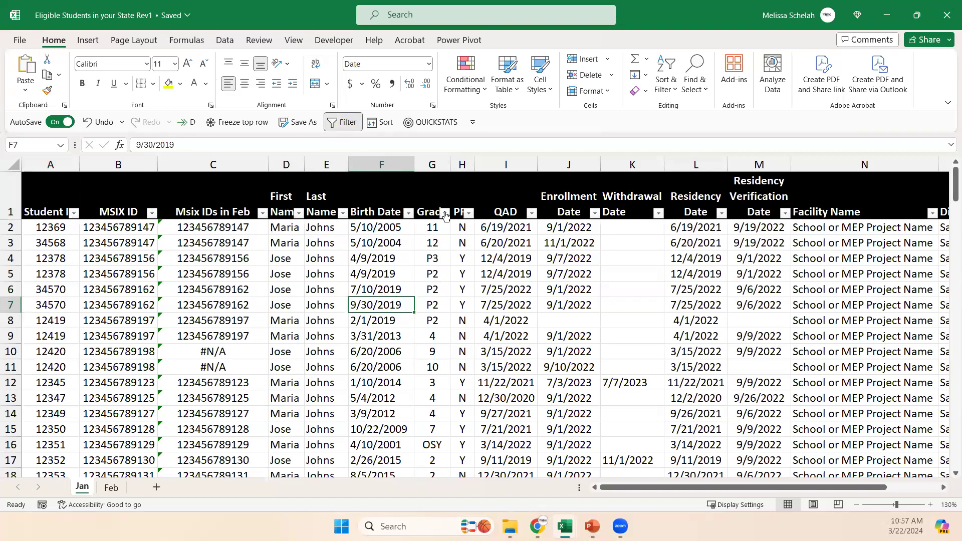
Sort the student records by Grade from smallest to largest using the column's filter, and review the ordered grades.
{"action": "left_click", "coordinate": [445, 214]}
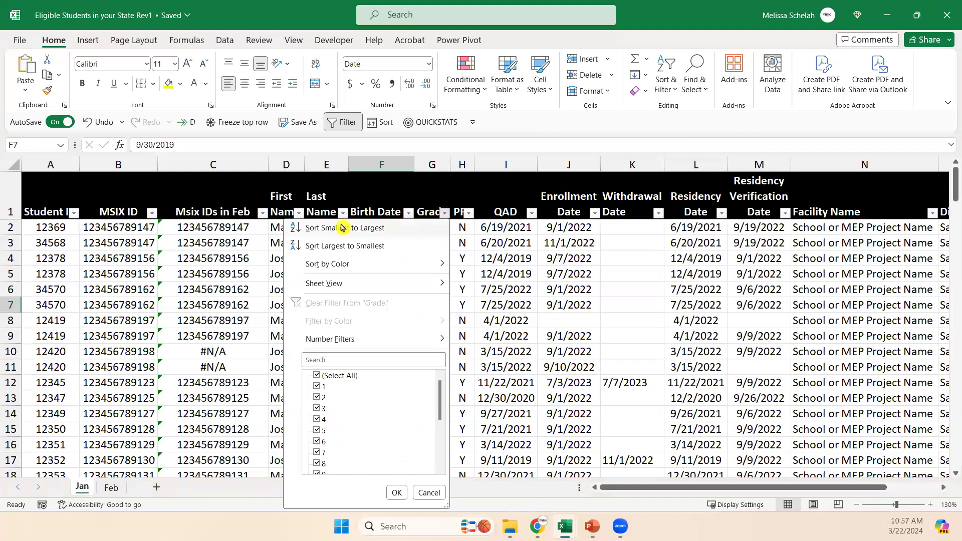
{"action": "left_click", "coordinate": [418, 231]}
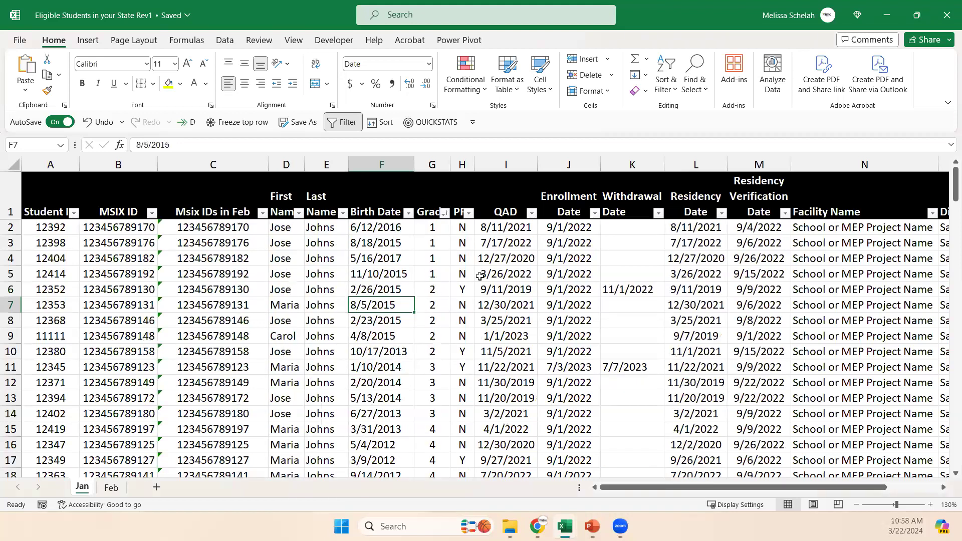
{"action": "left_click", "coordinate": [437, 335]}
{"action": "left_click", "coordinate": [434, 352]}
{"action": "left_click", "coordinate": [437, 372]}
{"action": "scroll", "coordinate": [434, 300], "scroll_direction": "down", "scroll_amount": 2}
{"action": "scroll", "coordinate": [434, 261], "scroll_direction": "up", "scroll_amount": 2}
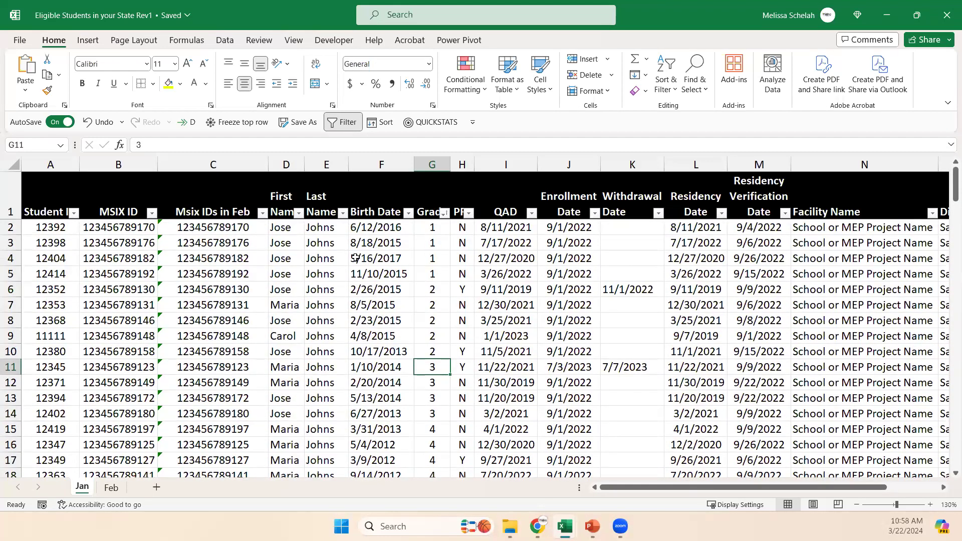
Replace the existing custom sort level with a new one on Grade by cell values, smallest to largest, and apply it.
{"action": "left_click", "coordinate": [91, 230]}
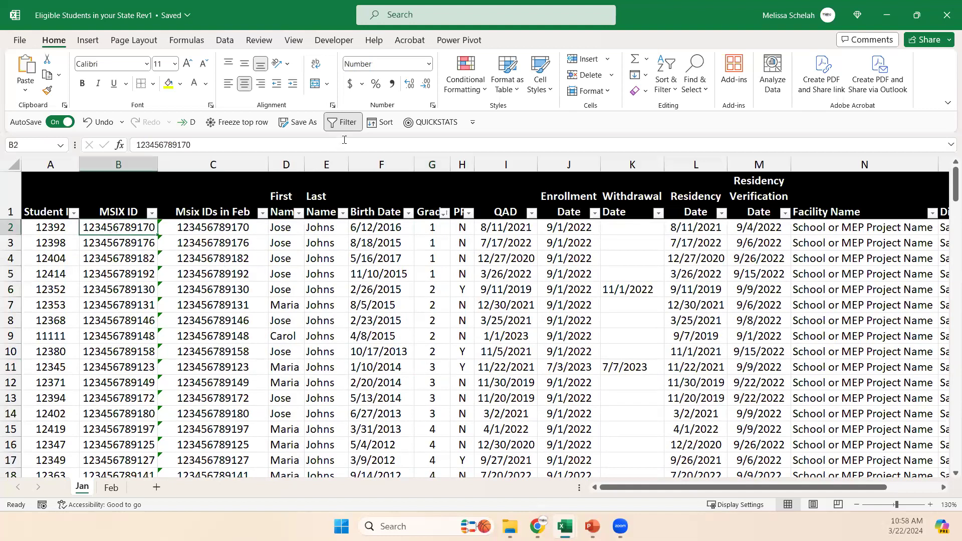
{"action": "left_click", "coordinate": [386, 126]}
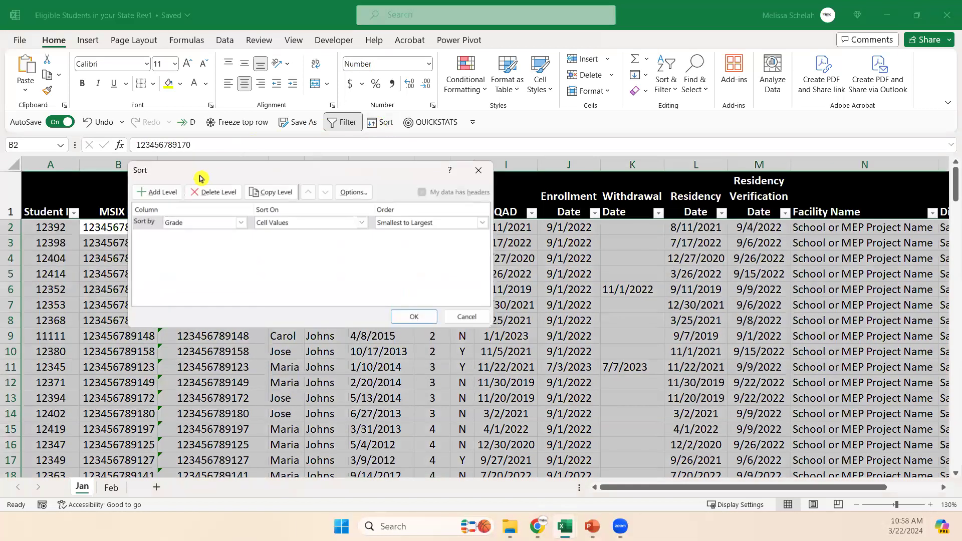
{"action": "left_click_drag", "start_coordinate": [190, 177], "coordinate": [271, 266]}
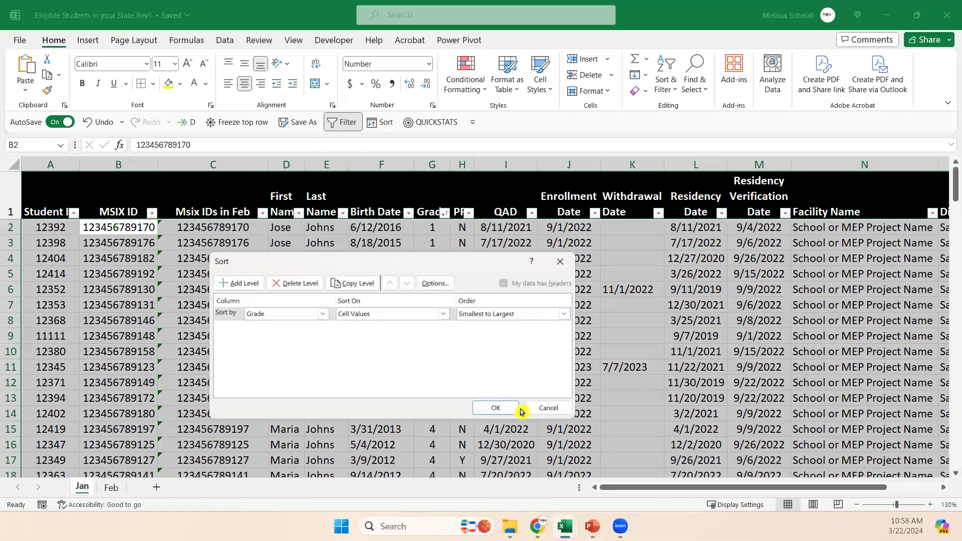
{"action": "left_click", "coordinate": [285, 284]}
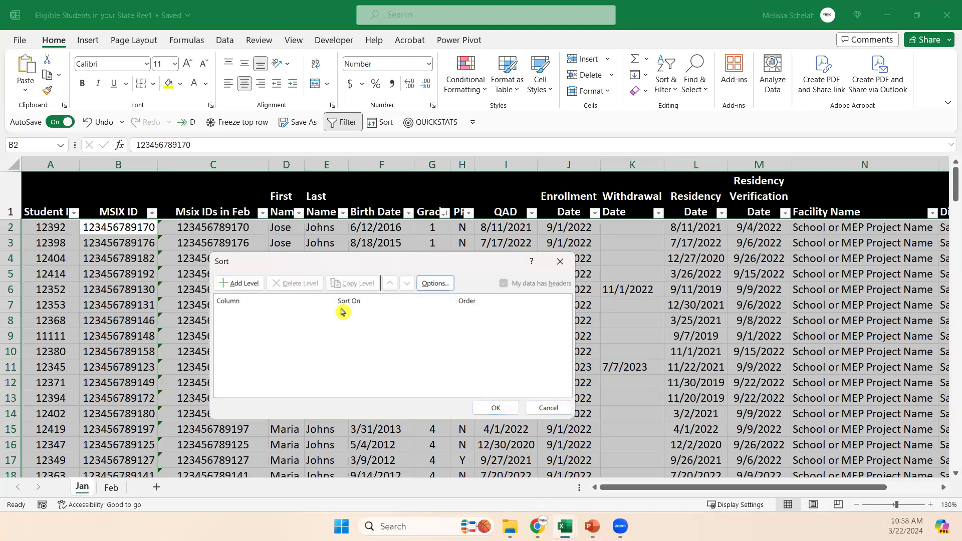
{"action": "left_click", "coordinate": [234, 285]}
{"action": "left_click", "coordinate": [322, 314]}
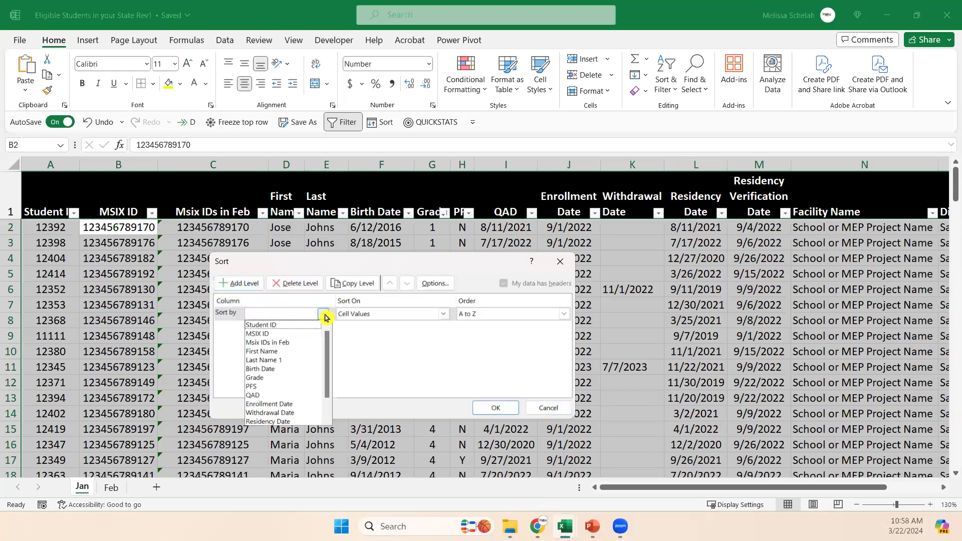
{"action": "mouse_move", "coordinate": [331, 343]}
{"action": "left_mouse_down"}
{"action": "mouse_move", "coordinate": [329, 376]}
{"action": "mouse_move", "coordinate": [329, 344]}
{"action": "left_mouse_up"}
{"action": "left_click", "coordinate": [290, 378]}
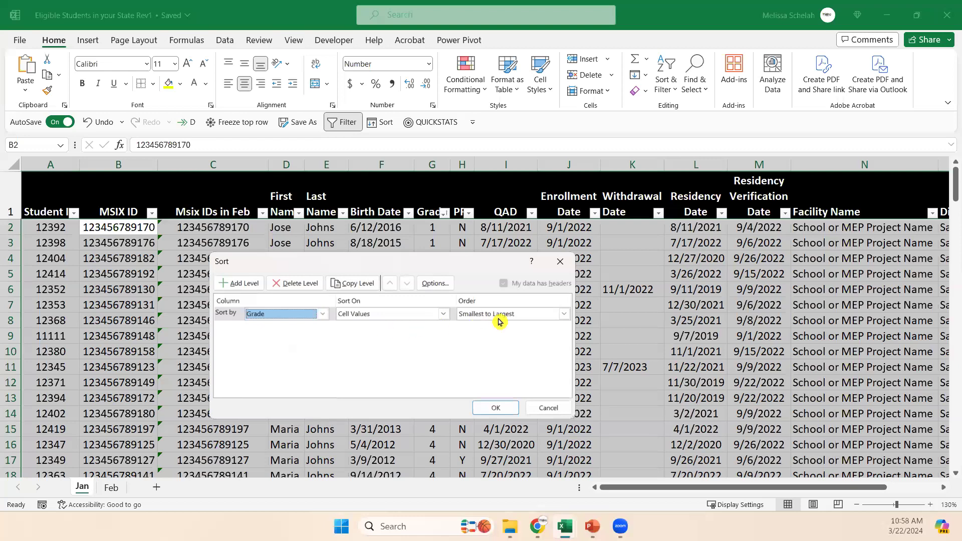
{"action": "left_click", "coordinate": [496, 407]}
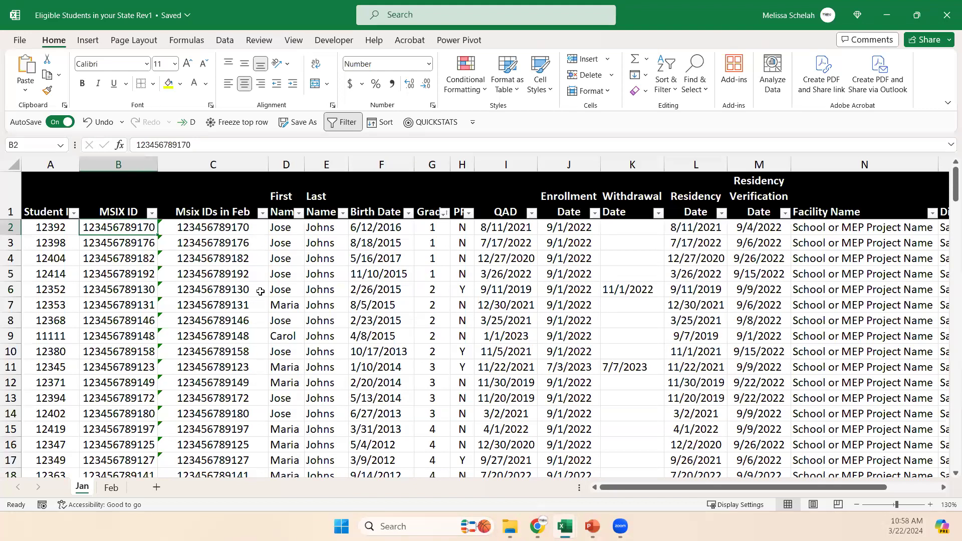
{"action": "left_click", "coordinate": [275, 288]}
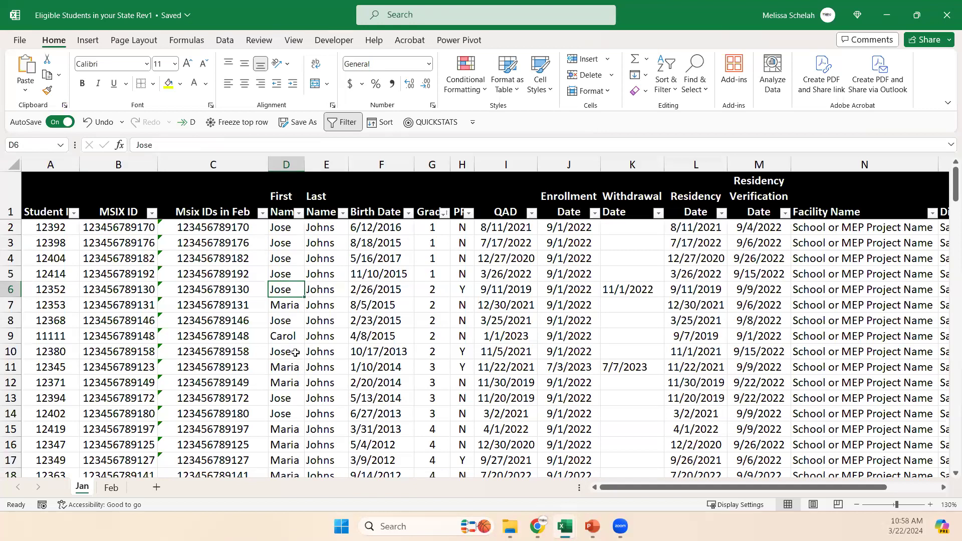
Switch to the Excel Training Topics Google Sheet in Chrome and look through the topics on the ADVANCED sheet.
{"action": "mouse_move", "coordinate": [539, 527]}
{"action": "key", "text": "alt+Tab"}
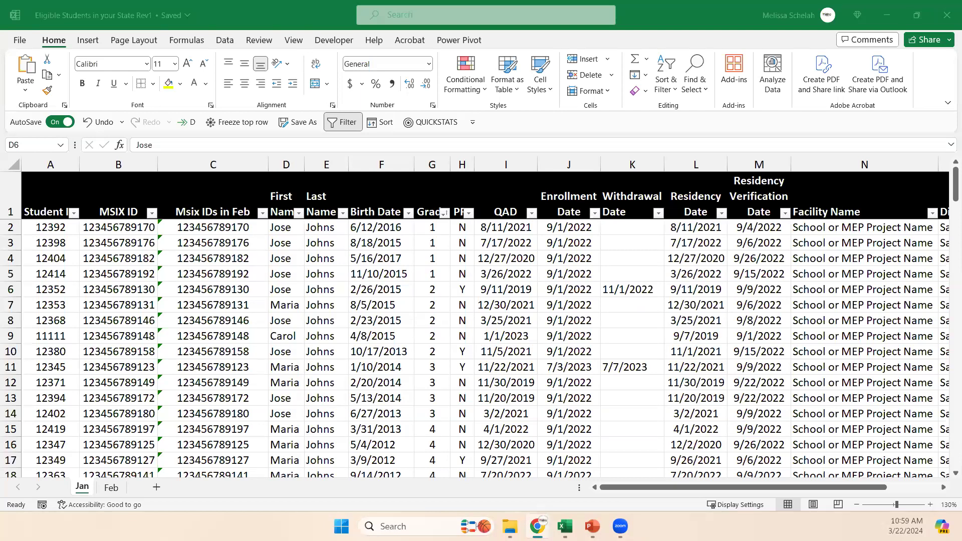
{"action": "key", "text": "alt+Tab"}
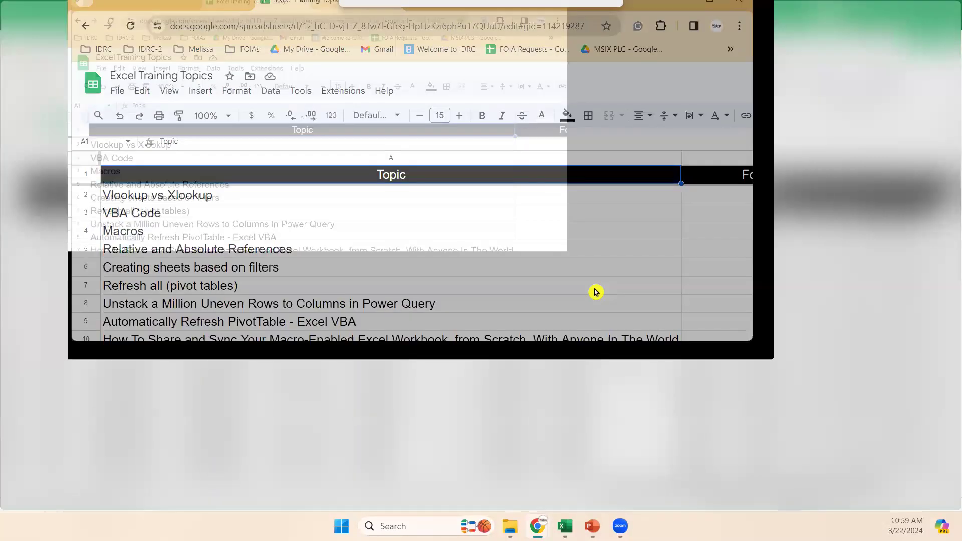
{"action": "left_click_drag", "start_coordinate": [746, 174], "coordinate": [706, 173]}
{"action": "left_click", "coordinate": [324, 263]}
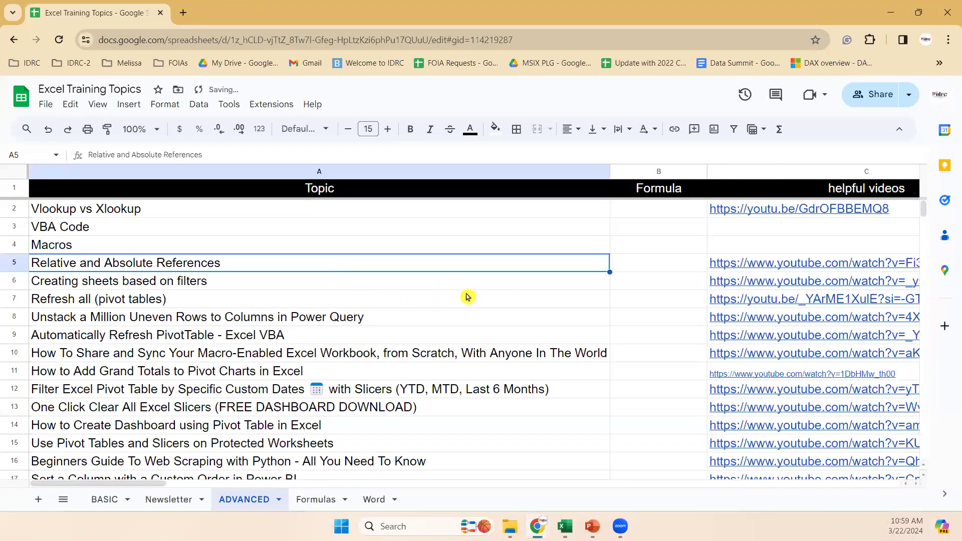
{"action": "scroll", "coordinate": [467, 297], "scroll_direction": "down", "scroll_amount": 3}
{"action": "left_click", "coordinate": [124, 339]}
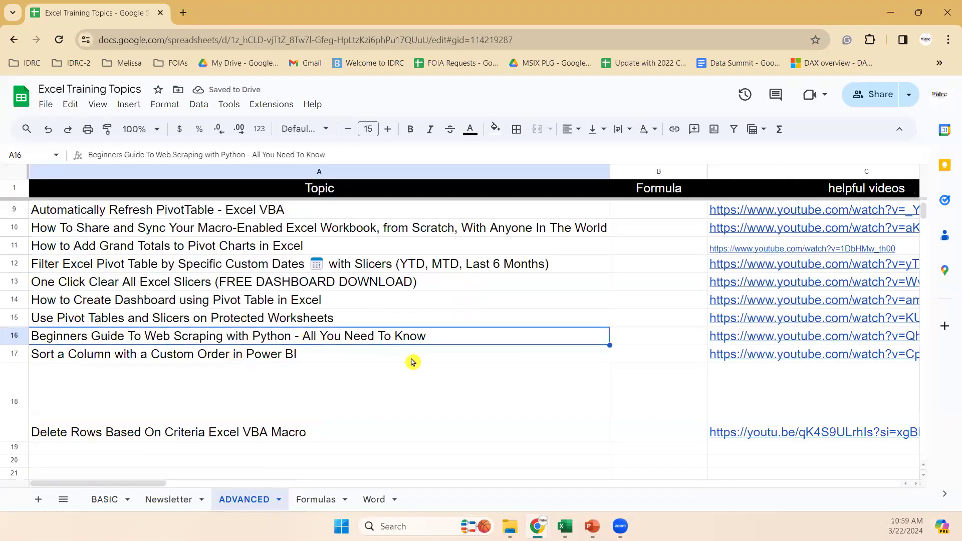
{"action": "left_click", "coordinate": [221, 303]}
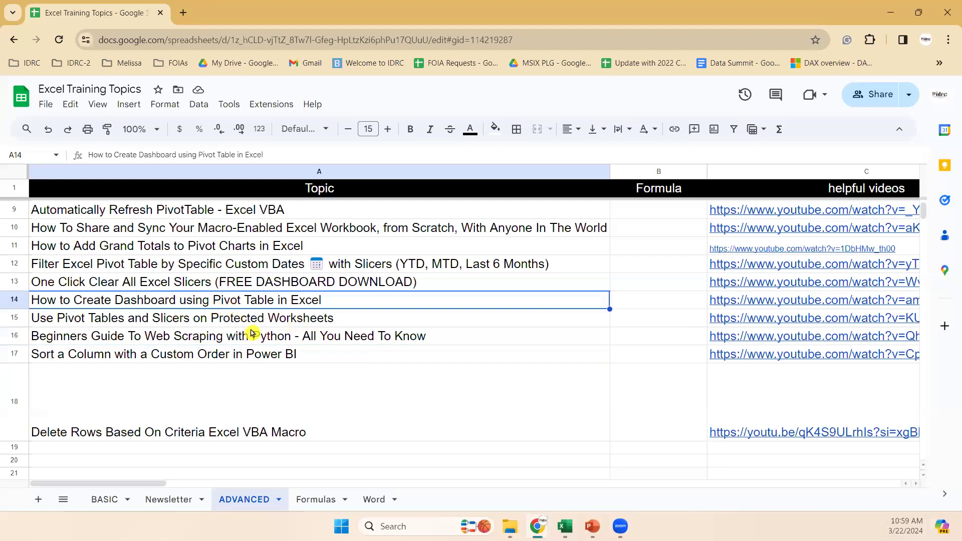
{"action": "key", "text": "Up"}
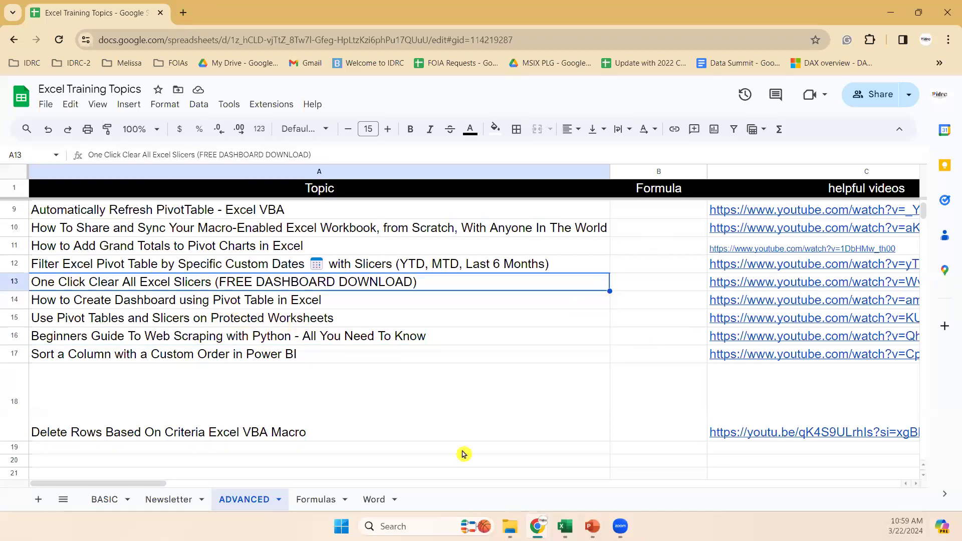
Open the Formulas sheet and examine its entries, from the Trim formula to the formula converting MSIX dates to regular dates in B7.
{"action": "left_click", "coordinate": [319, 491]}
{"action": "left_click", "coordinate": [188, 249]}
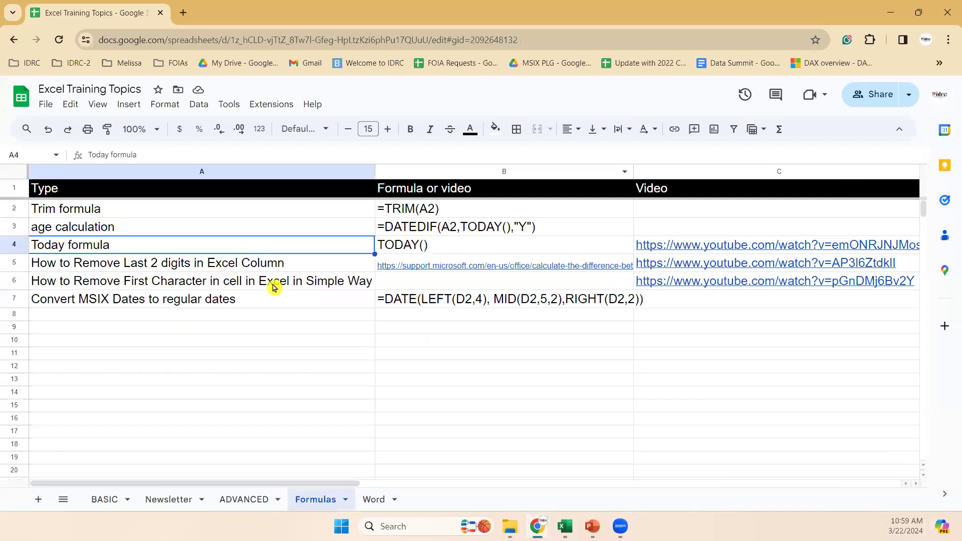
{"action": "left_click", "coordinate": [156, 214]}
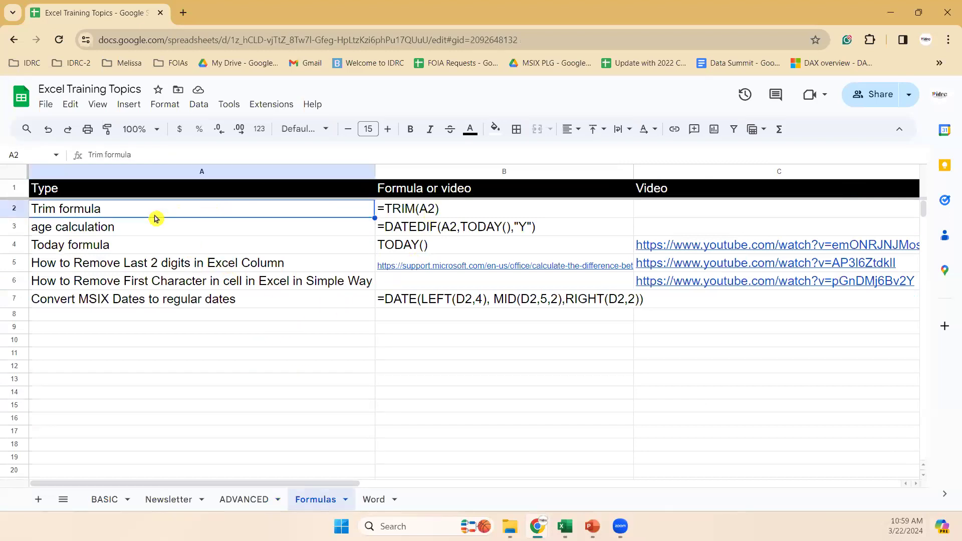
{"action": "left_click", "coordinate": [203, 228]}
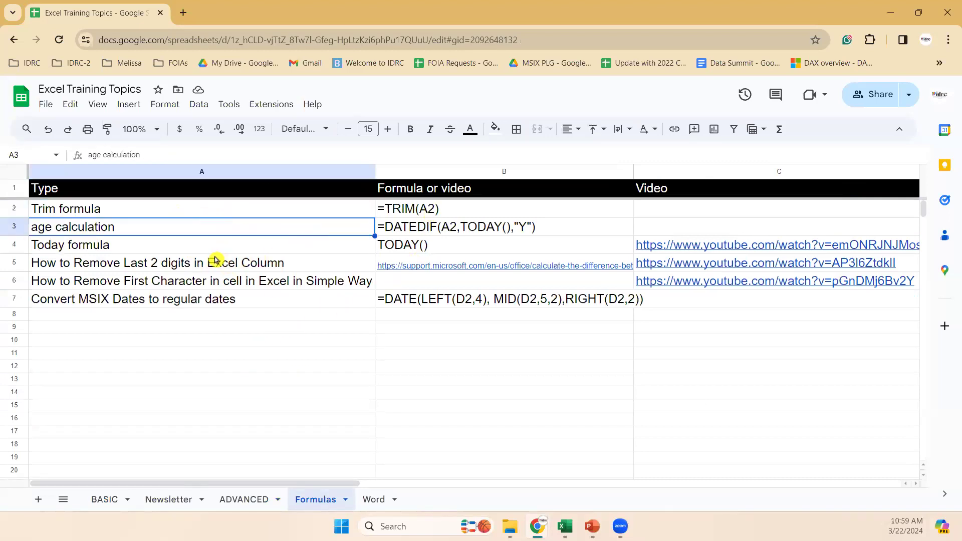
{"action": "left_click", "coordinate": [179, 250]}
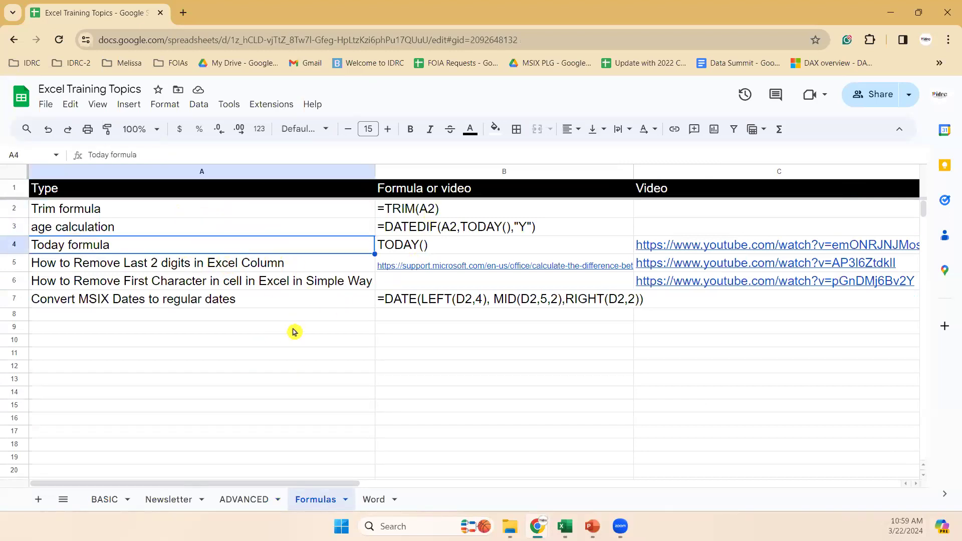
{"action": "left_click", "coordinate": [116, 268]}
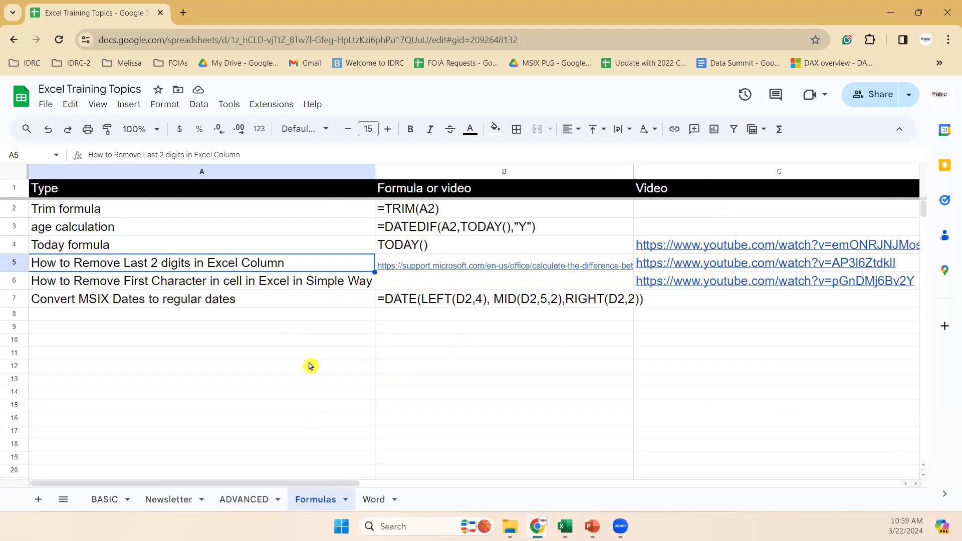
{"action": "left_click", "coordinate": [222, 300]}
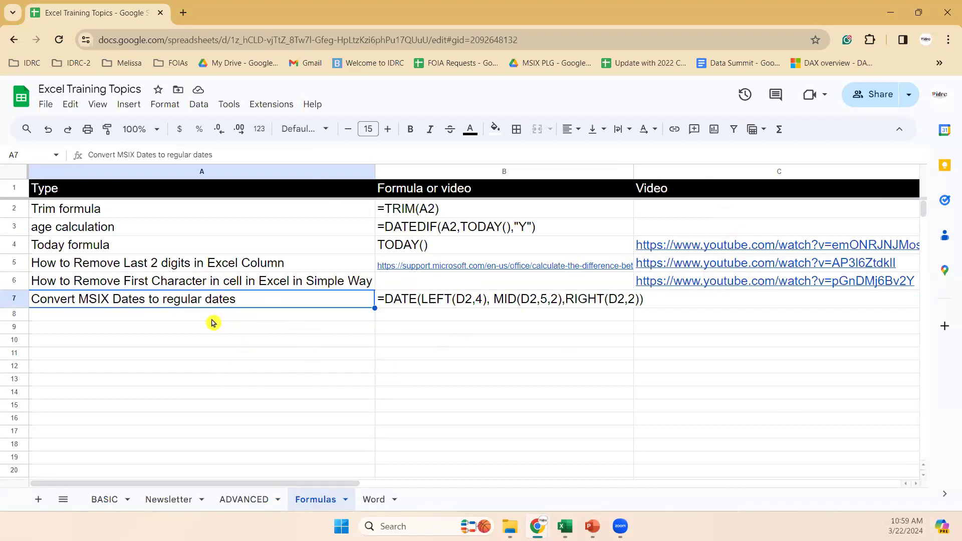
{"action": "left_click", "coordinate": [453, 307]}
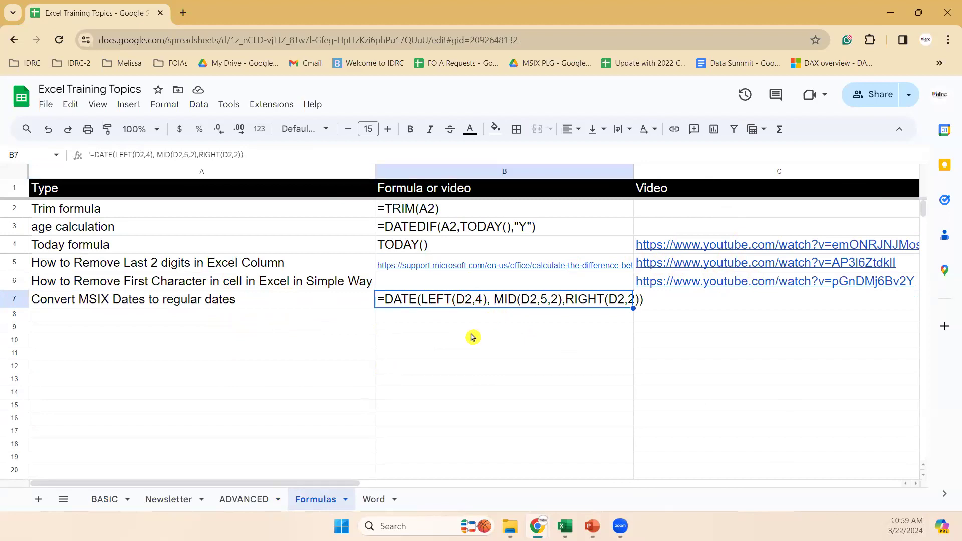
Enter the sample MSIX date 20242203 in B8 and compare it with the date conversion formula in B7.
{"action": "left_click", "coordinate": [394, 317]}
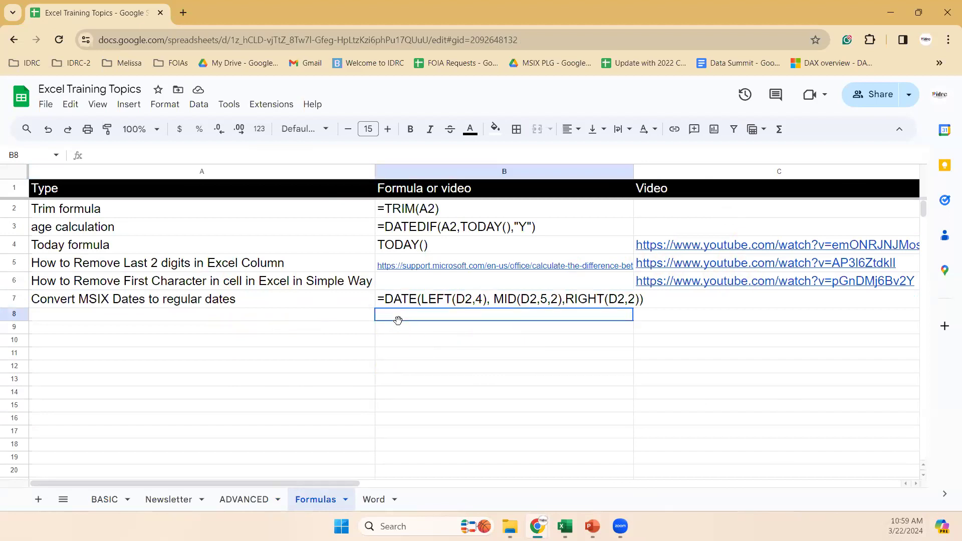
{"action": "type", "text": "2024"}
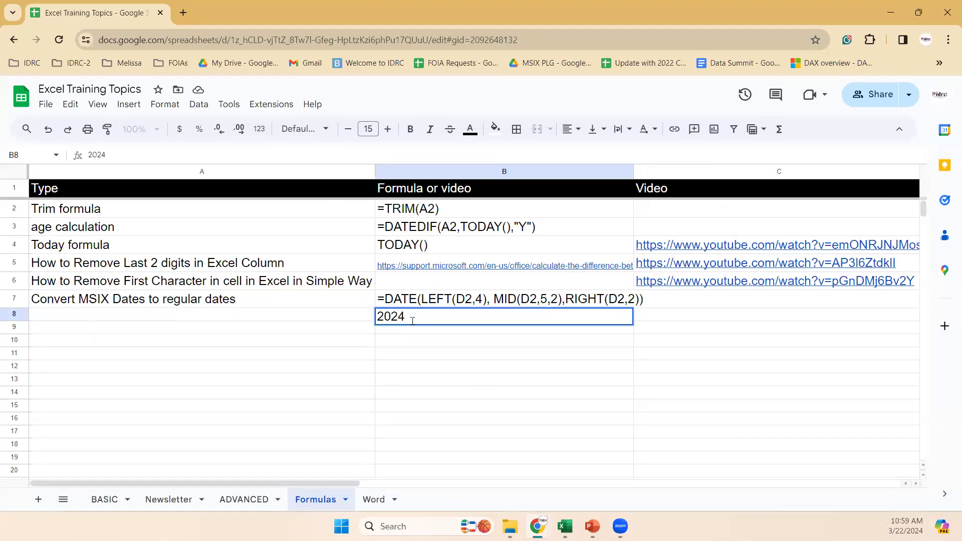
{"action": "type", "text": "2203"}
{"action": "key", "text": "Return"}
{"action": "left_click", "coordinate": [414, 323]}
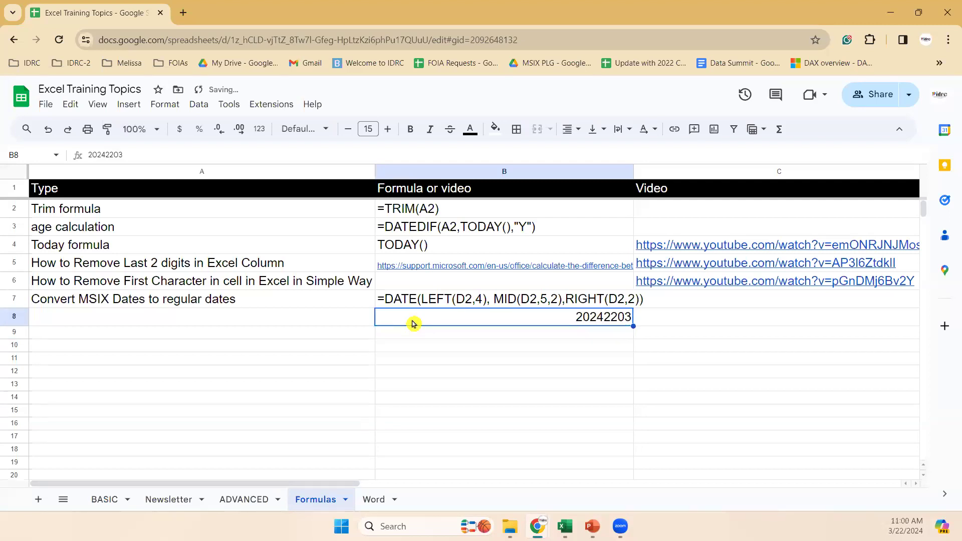
{"action": "left_click", "coordinate": [424, 305]}
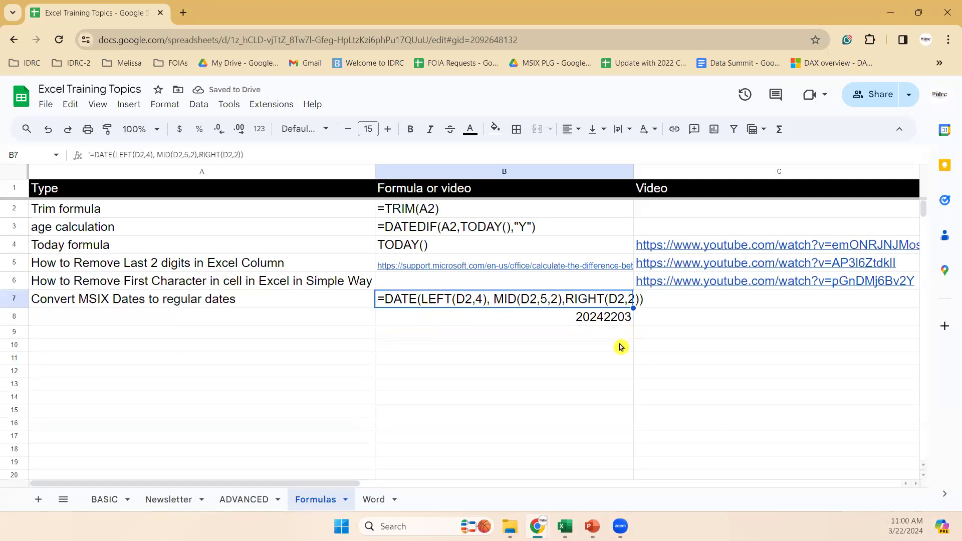
Enter the regular date 3/22/2024 in C8, next to the sample MSIX date on the Formulas sheet.
{"action": "left_click", "coordinate": [667, 325]}
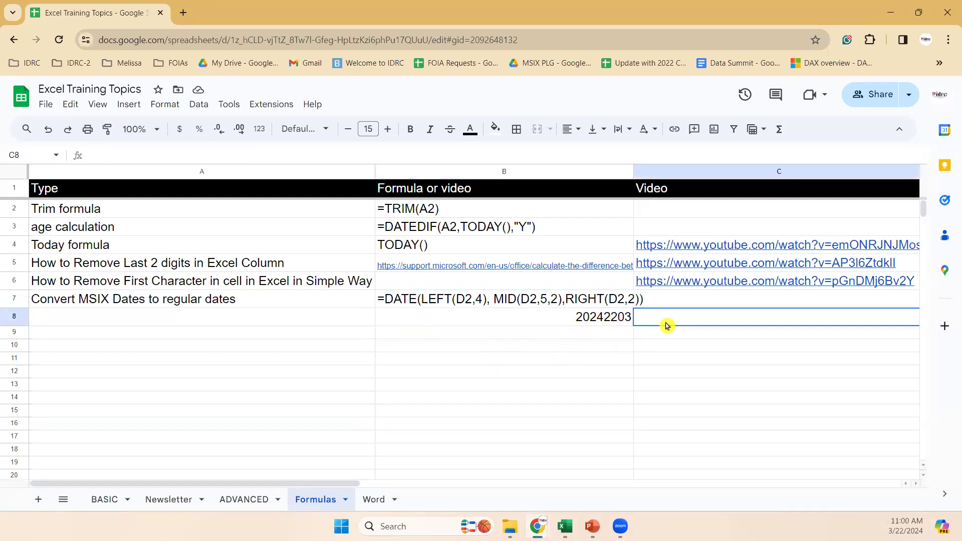
{"action": "type", "text": "3/22/202"}
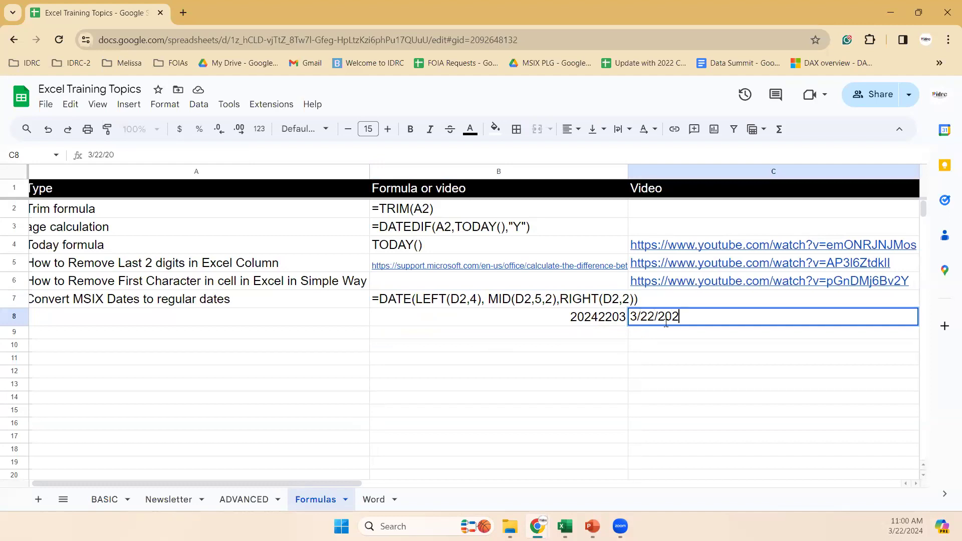
{"action": "type", "text": "4"}
{"action": "key", "text": "Return"}
{"action": "left_click", "coordinate": [666, 324]}
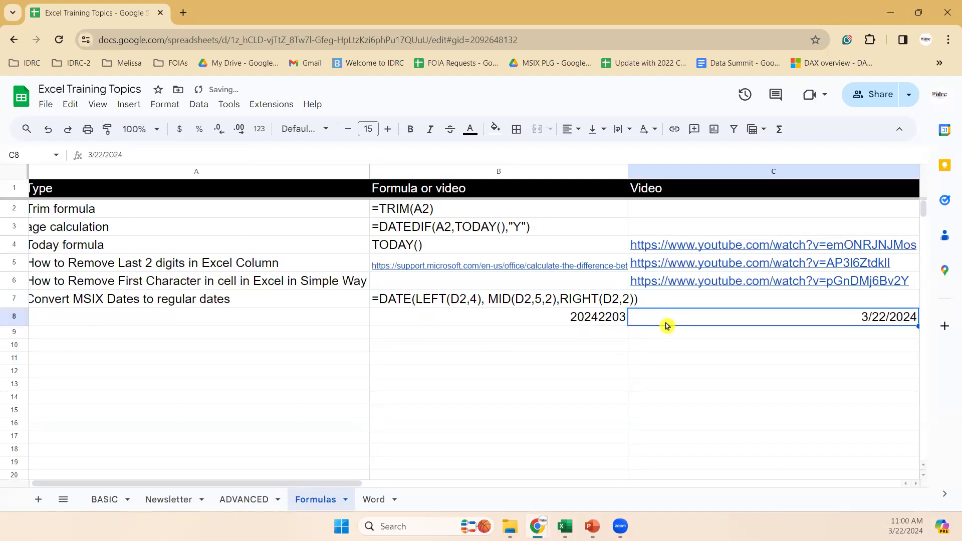
{"action": "left_click", "coordinate": [500, 331]}
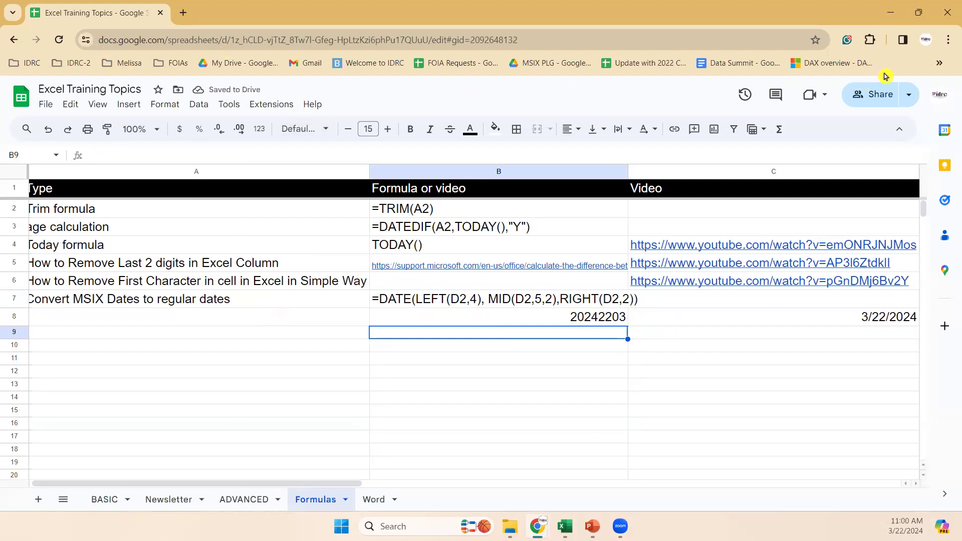
{"action": "left_click", "coordinate": [938, 65]}
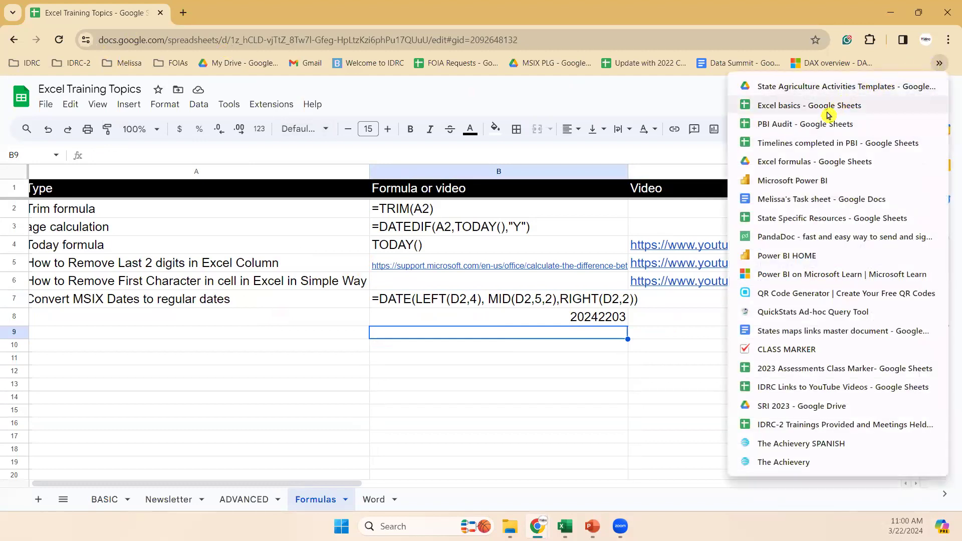
{"action": "left_click", "coordinate": [323, 345]}
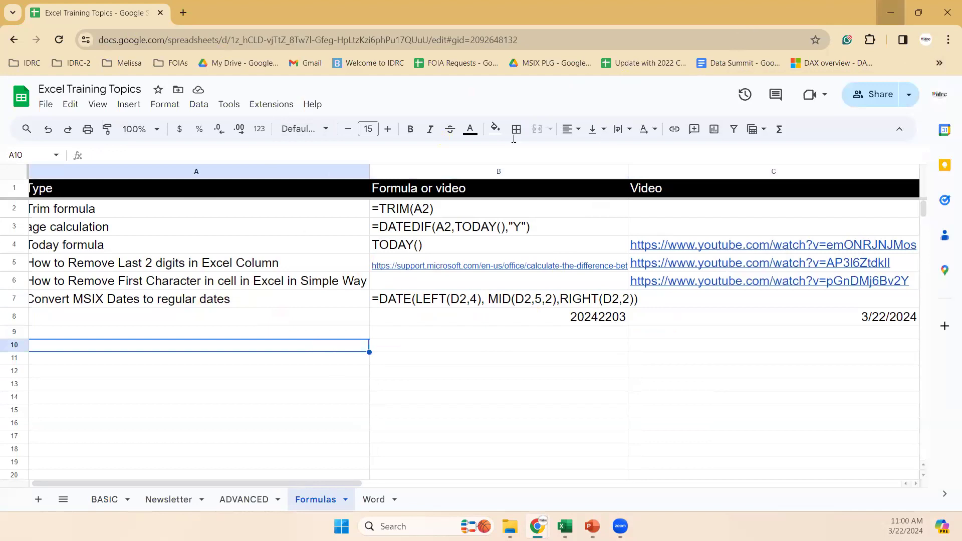
Switch back to the student workbook in Excel and examine the XLOOKUP results under Msix IDs in Feb, including the #N/A row, on the Jan sheet.
{"action": "left_click", "coordinate": [888, 11]}
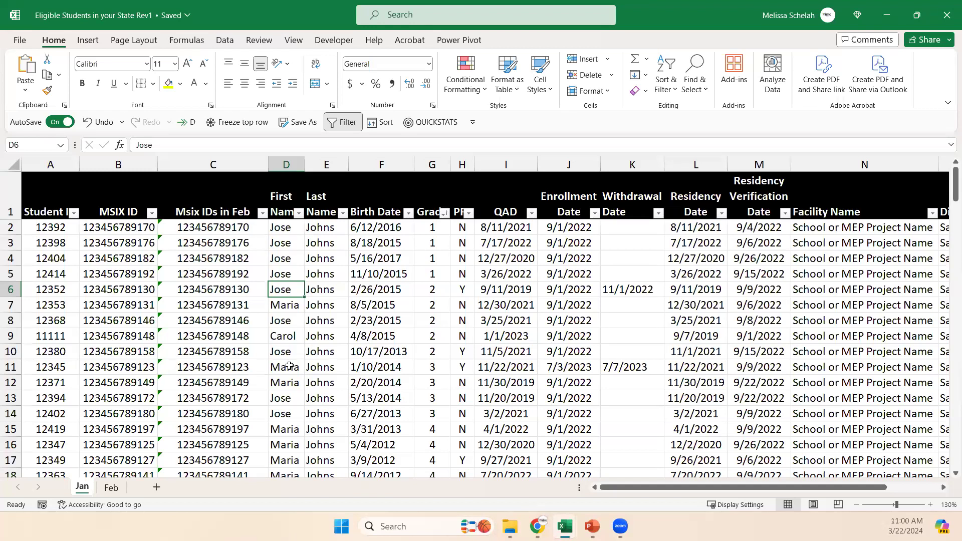
{"action": "left_click", "coordinate": [242, 317]}
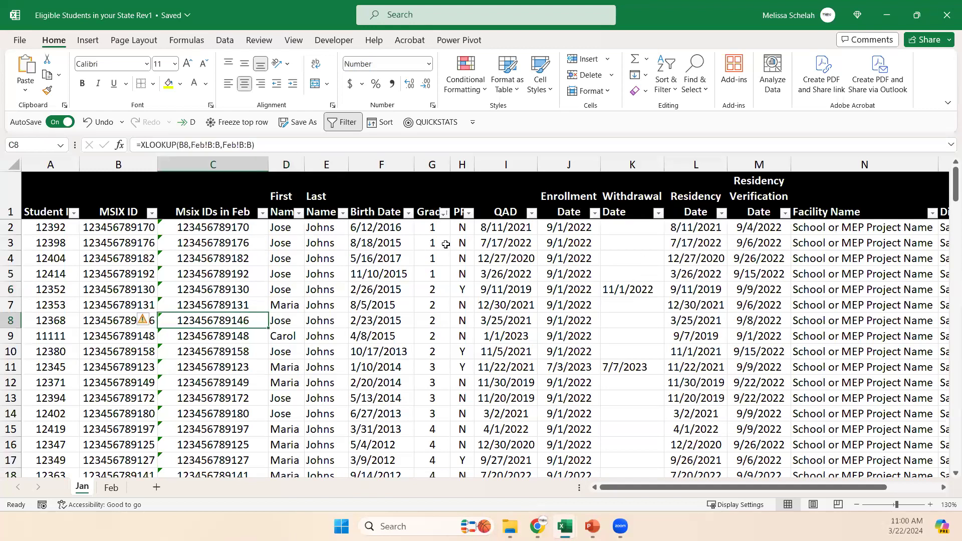
{"action": "left_click", "coordinate": [166, 247]}
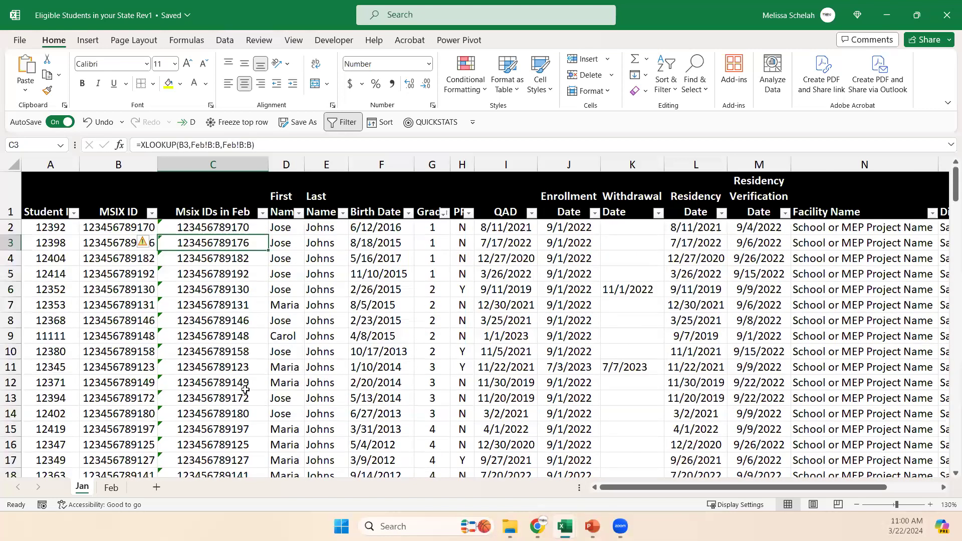
{"action": "left_click", "coordinate": [139, 301]}
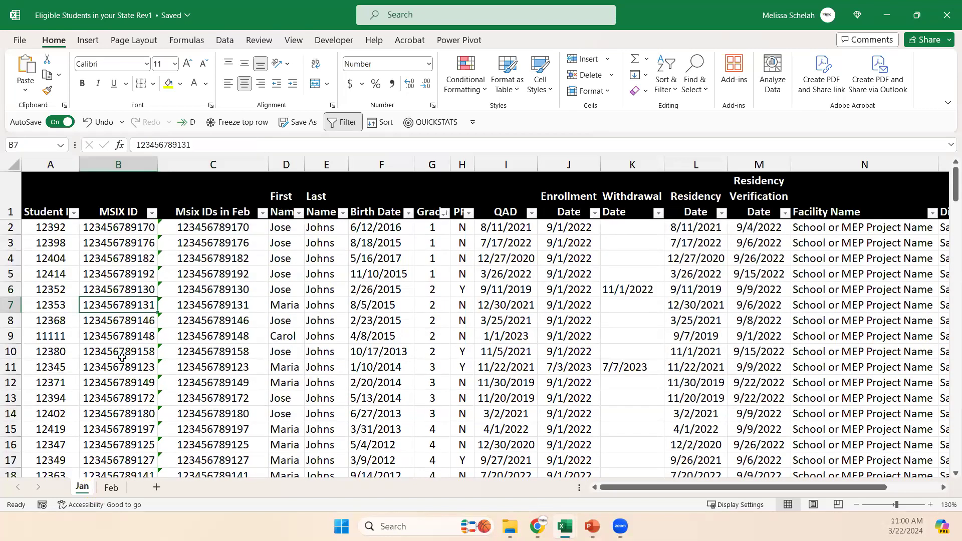
{"action": "scroll", "coordinate": [121, 357], "scroll_direction": "down", "scroll_amount": 14}
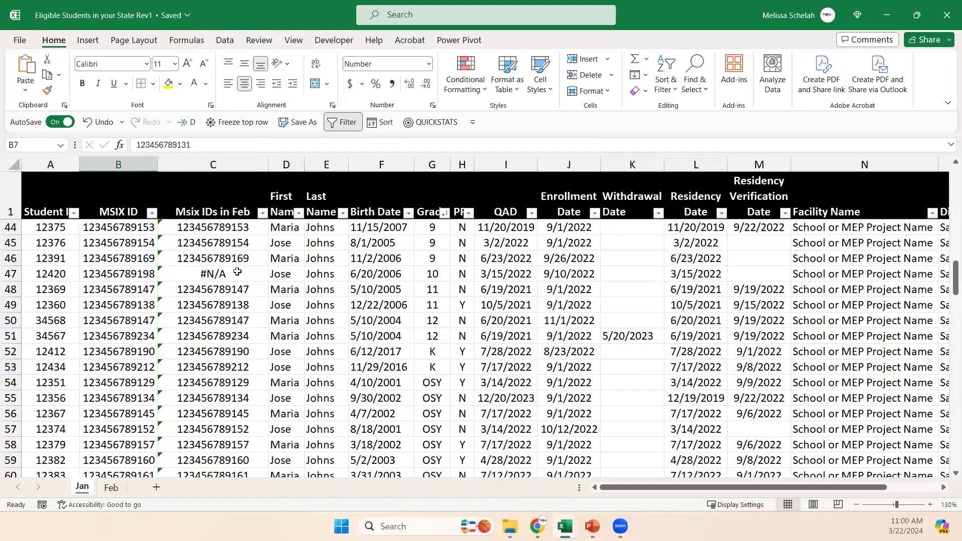
{"action": "left_click", "coordinate": [238, 271]}
{"action": "left_click", "coordinate": [57, 274]}
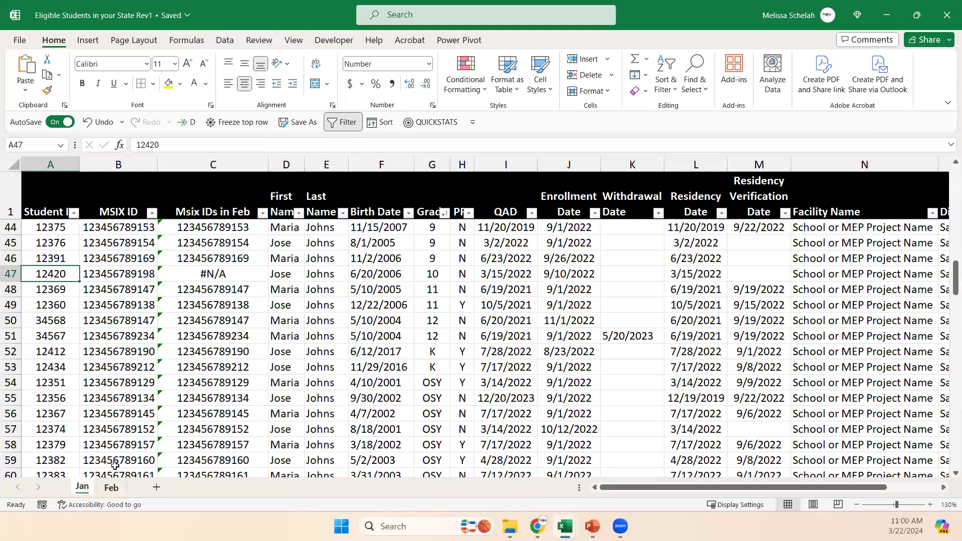
{"action": "left_click", "coordinate": [224, 306]}
{"action": "scroll", "coordinate": [262, 355], "scroll_direction": "down", "scroll_amount": 6}
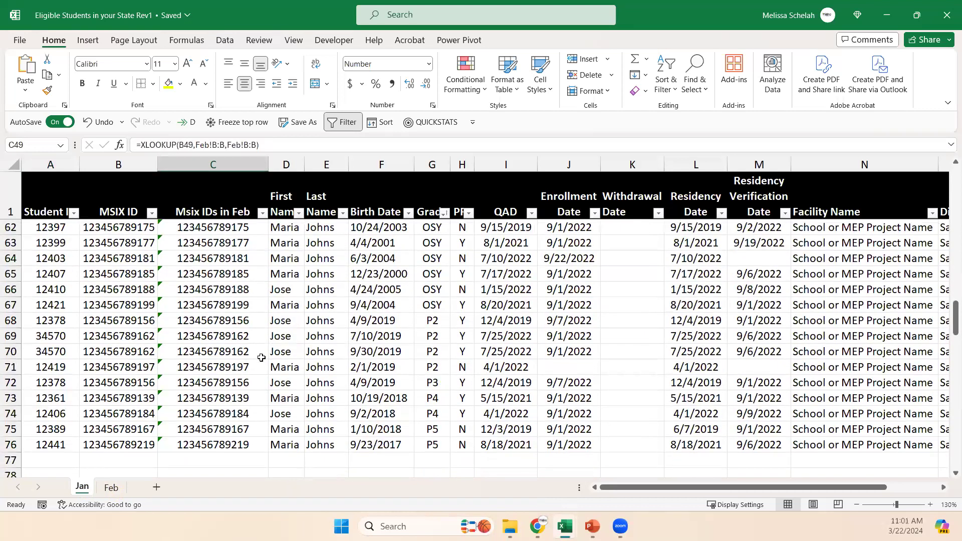
{"action": "scroll", "coordinate": [261, 355], "scroll_direction": "up", "scroll_amount": 12}
{"action": "scroll", "coordinate": [261, 355], "scroll_direction": "up", "scroll_amount": 8}
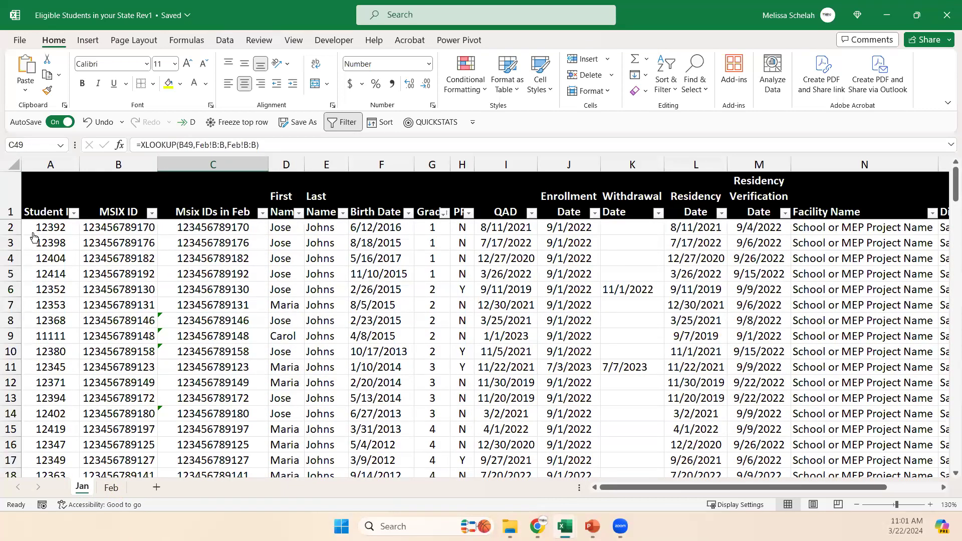
Turn the header row filter off and on again from A1, and view the Quick Access Toolbar customization options.
{"action": "left_click", "coordinate": [77, 199]}
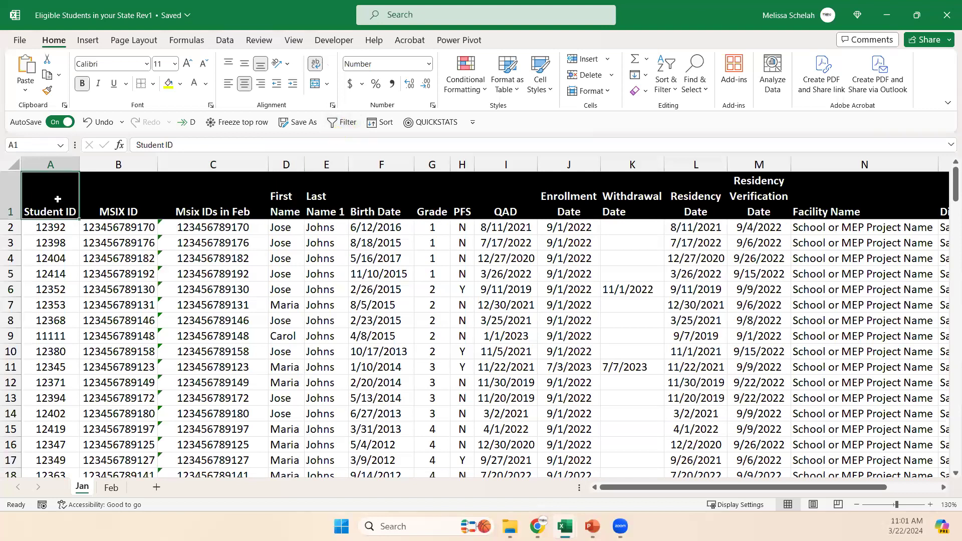
{"action": "left_click", "coordinate": [343, 122]}
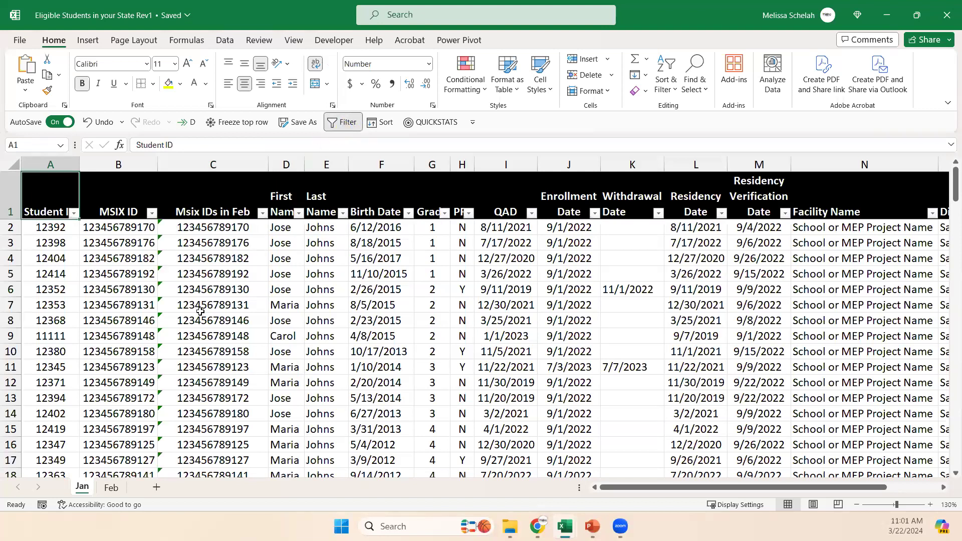
{"action": "right_click", "coordinate": [535, 125]}
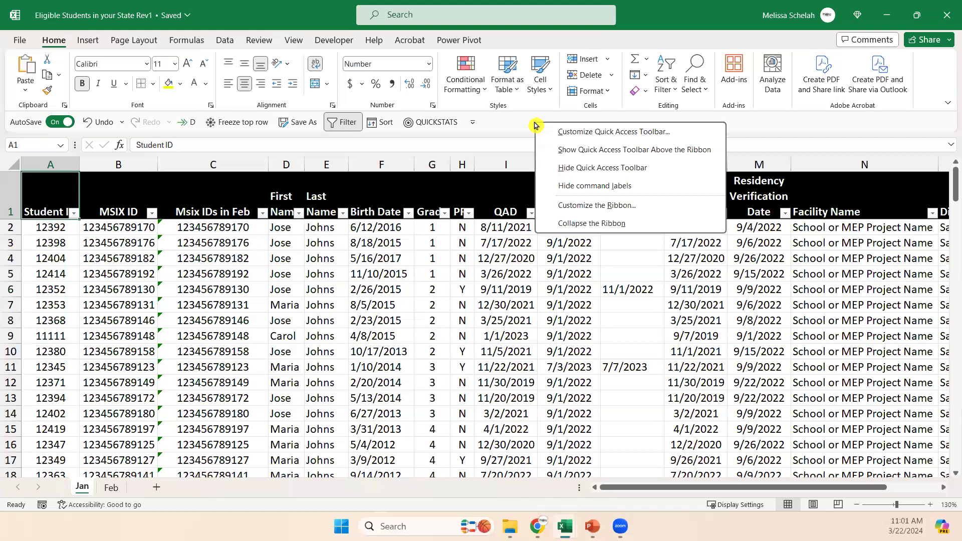
{"action": "left_click", "coordinate": [503, 131]}
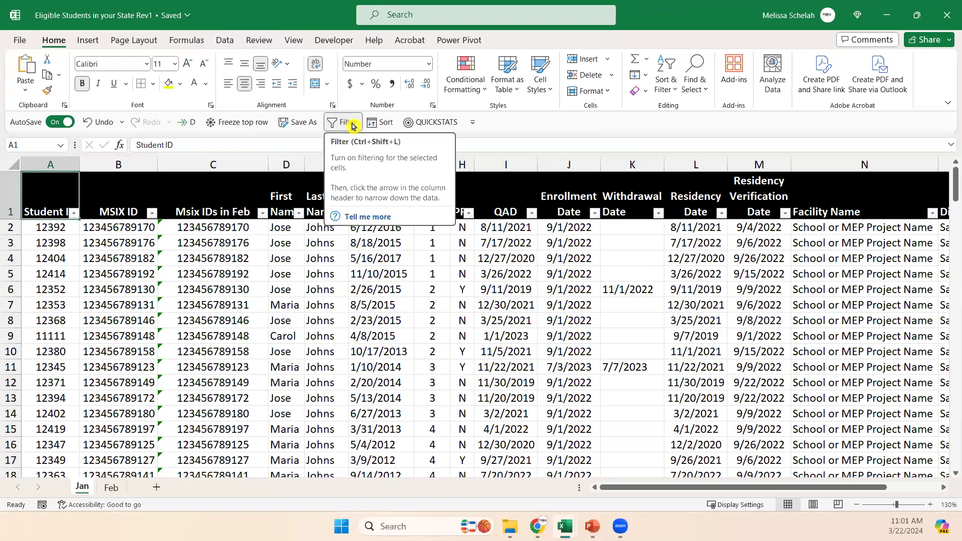
Filter the Msix IDs in Feb column to show only the #N/A entries.
{"action": "left_click", "coordinate": [240, 225]}
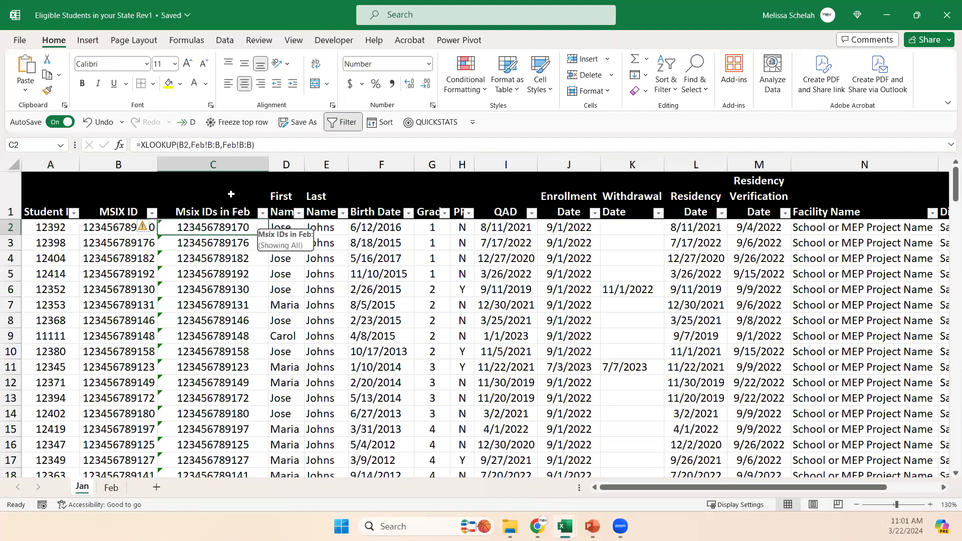
{"action": "left_click", "coordinate": [256, 210]}
{"action": "left_click", "coordinate": [263, 213]}
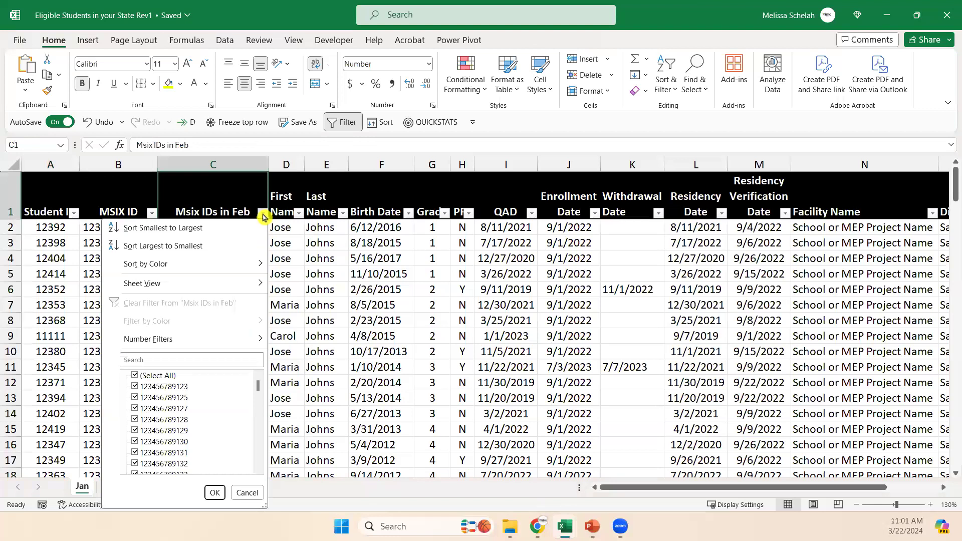
{"action": "left_click", "coordinate": [135, 375]}
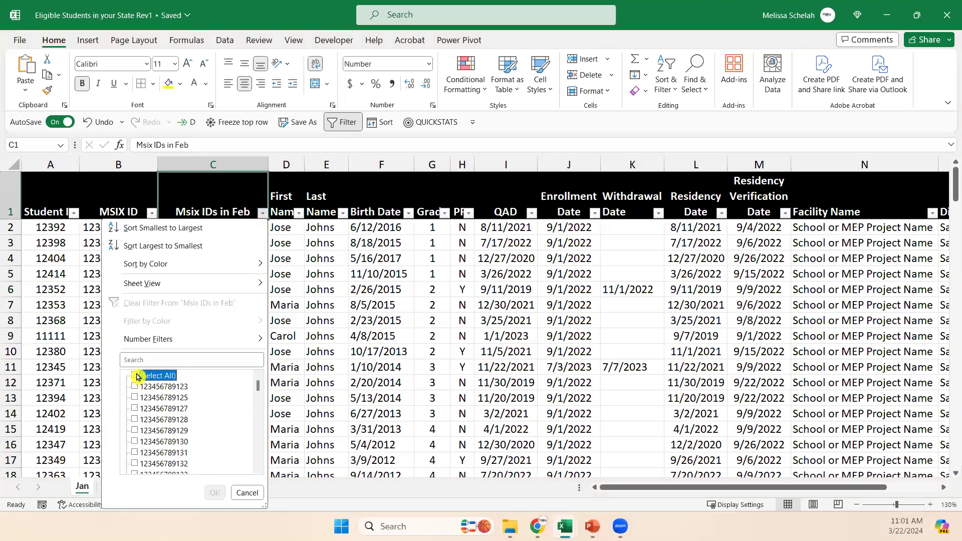
{"action": "scroll", "coordinate": [252, 449], "scroll_direction": "down", "scroll_amount": 10}
{"action": "scroll", "coordinate": [252, 450], "scroll_direction": "down", "scroll_amount": 5}
{"action": "left_click", "coordinate": [135, 463]}
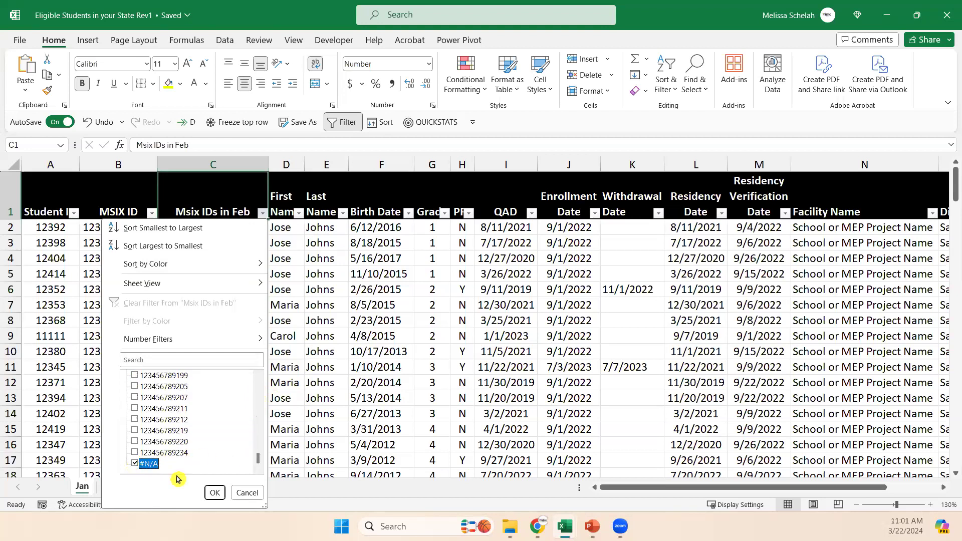
{"action": "left_click", "coordinate": [215, 492]}
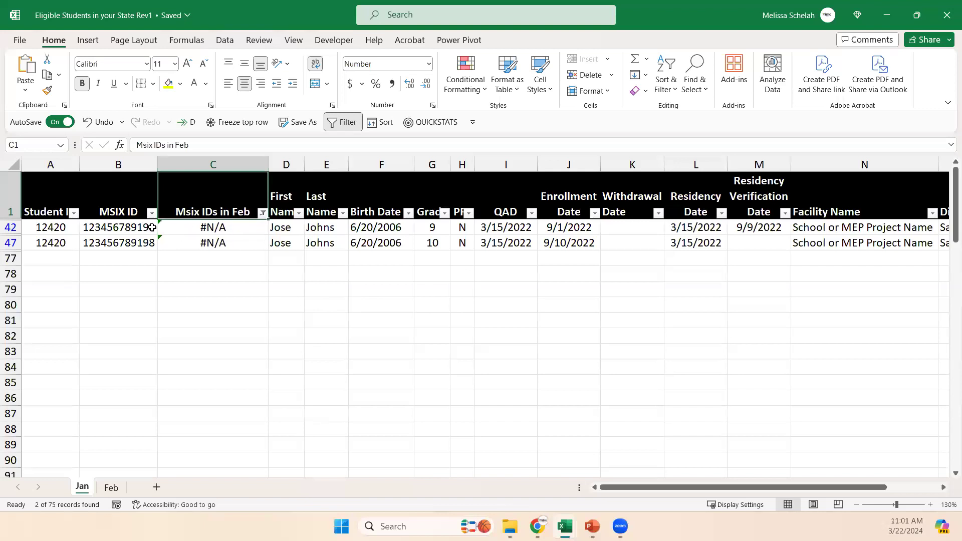
Examine the filtered #N/A student records and the filter options of the Msix IDs in Feb column, leaving the filter as it is.
{"action": "left_click", "coordinate": [197, 228]}
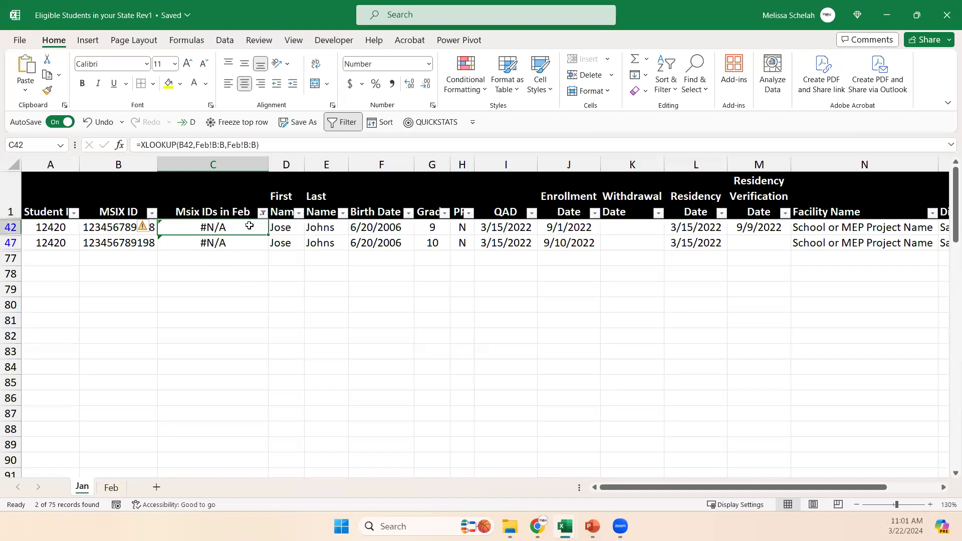
{"action": "left_click", "coordinate": [311, 239]}
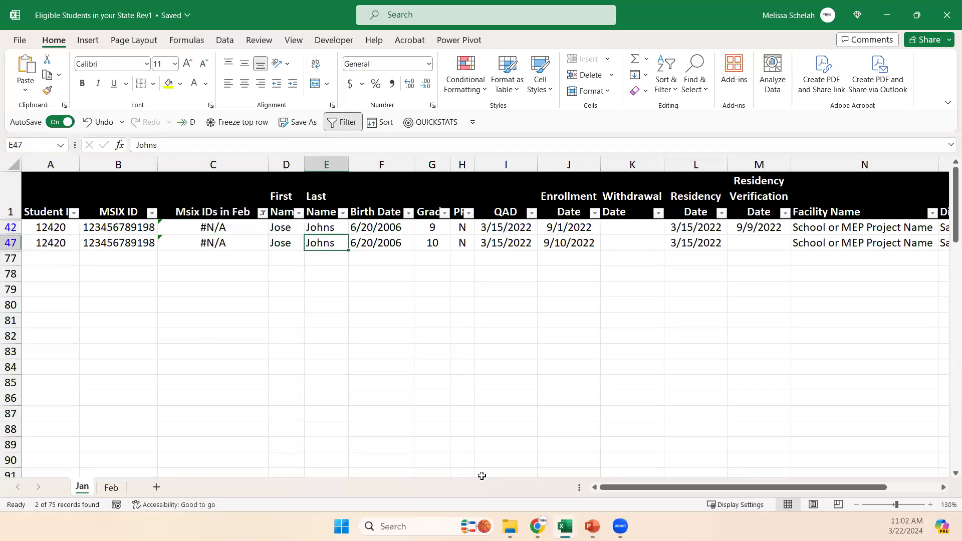
{"action": "mouse_move", "coordinate": [632, 488]}
{"action": "left_mouse_down"}
{"action": "mouse_move", "coordinate": [655, 488]}
{"action": "mouse_move", "coordinate": [623, 488]}
{"action": "left_mouse_up"}
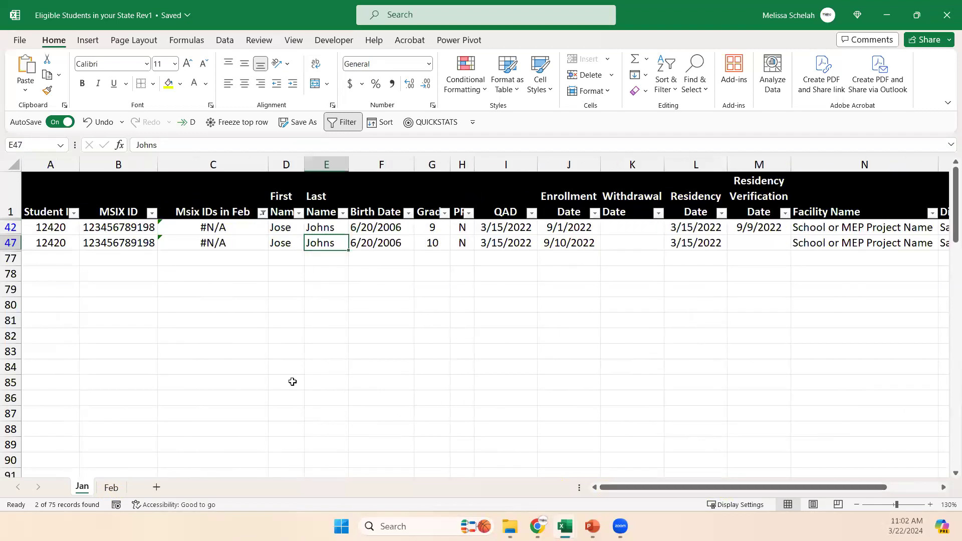
{"action": "left_click", "coordinate": [262, 214]}
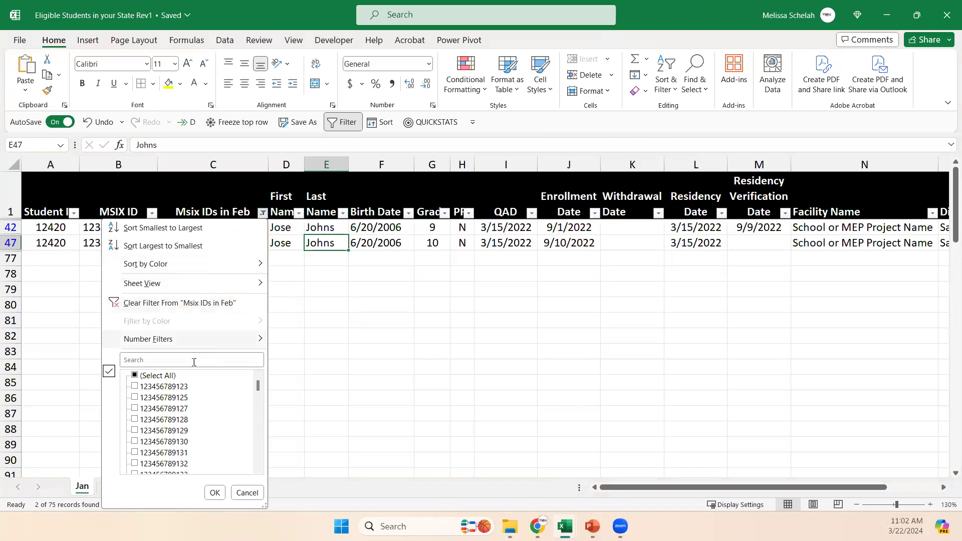
{"action": "left_click", "coordinate": [246, 494]}
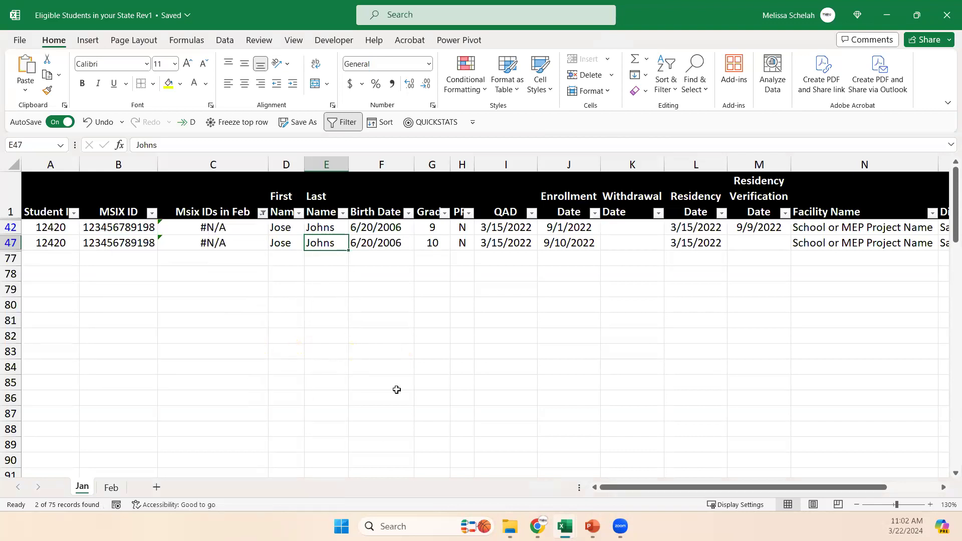
{"action": "left_click", "coordinate": [328, 352]}
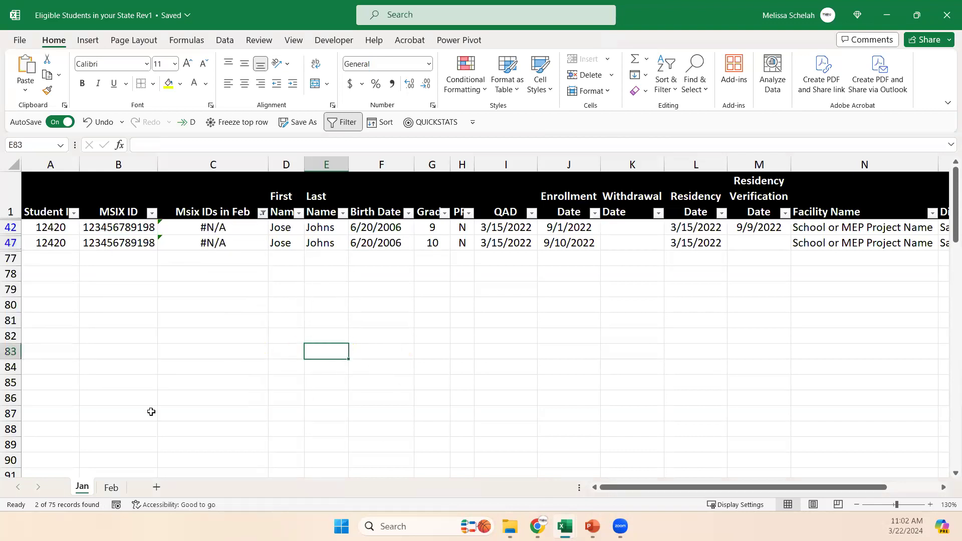
Add a blank worksheet between the Jan and Feb sheets and return to the Jan sheet.
{"action": "left_click", "coordinate": [155, 491]}
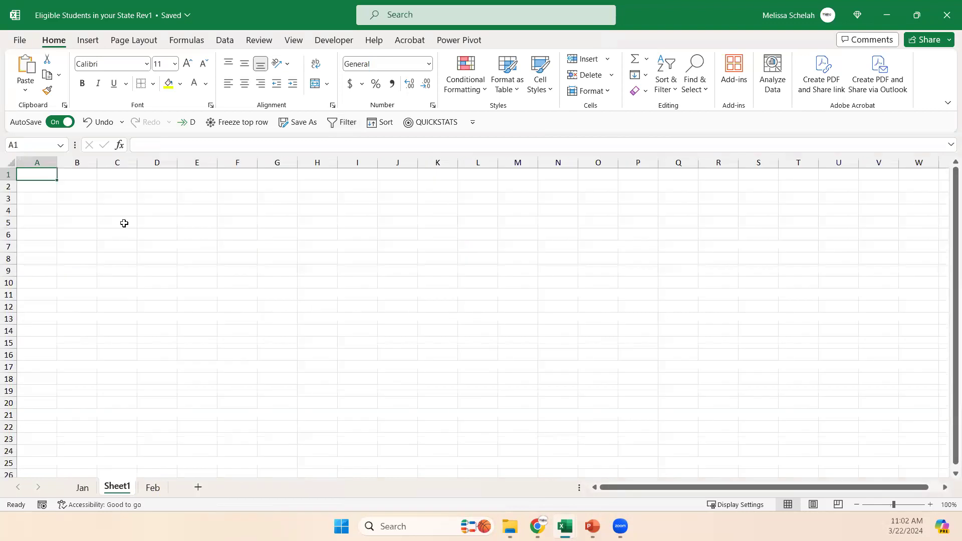
{"action": "left_click", "coordinate": [50, 187]}
{"action": "key", "text": "Up"}
{"action": "left_click", "coordinate": [81, 488]}
{"action": "left_click", "coordinate": [70, 273]}
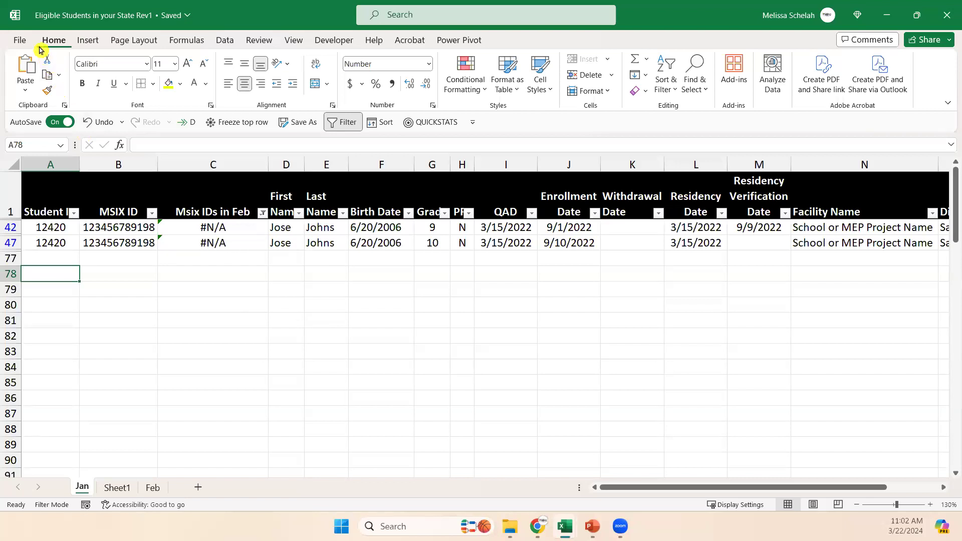
Switch AutoSave off and on again, and clear the filter from the Msix IDs in Feb column.
{"action": "left_click", "coordinate": [60, 122]}
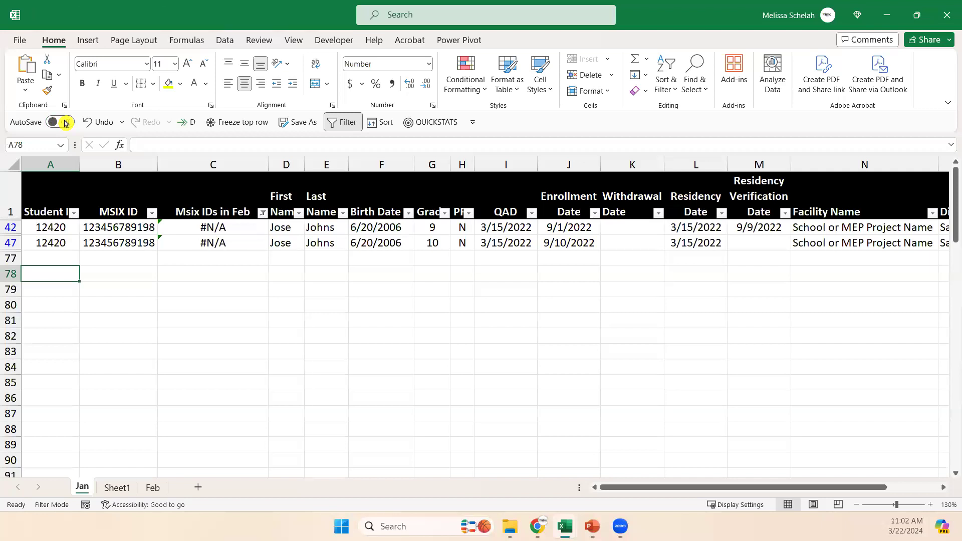
{"action": "left_click", "coordinate": [65, 122]}
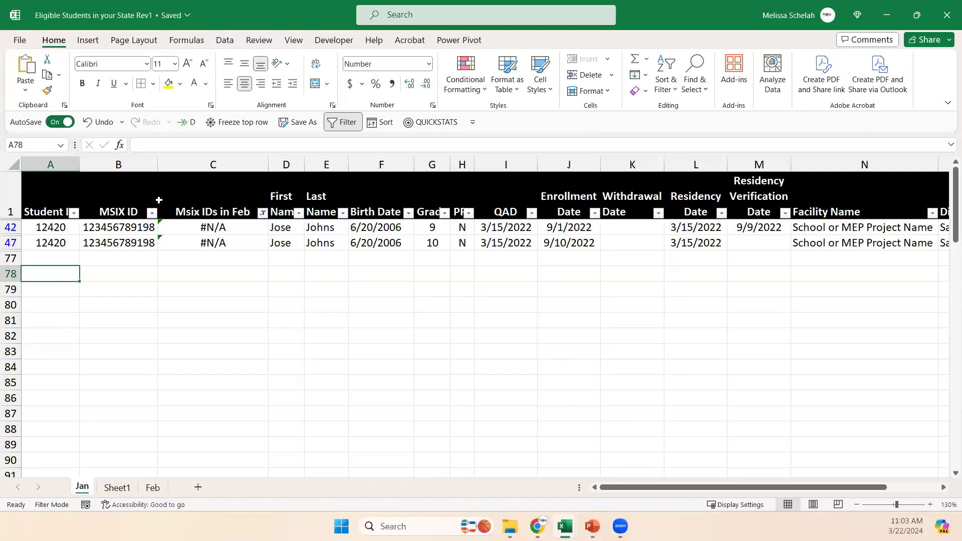
{"action": "left_click", "coordinate": [263, 213]}
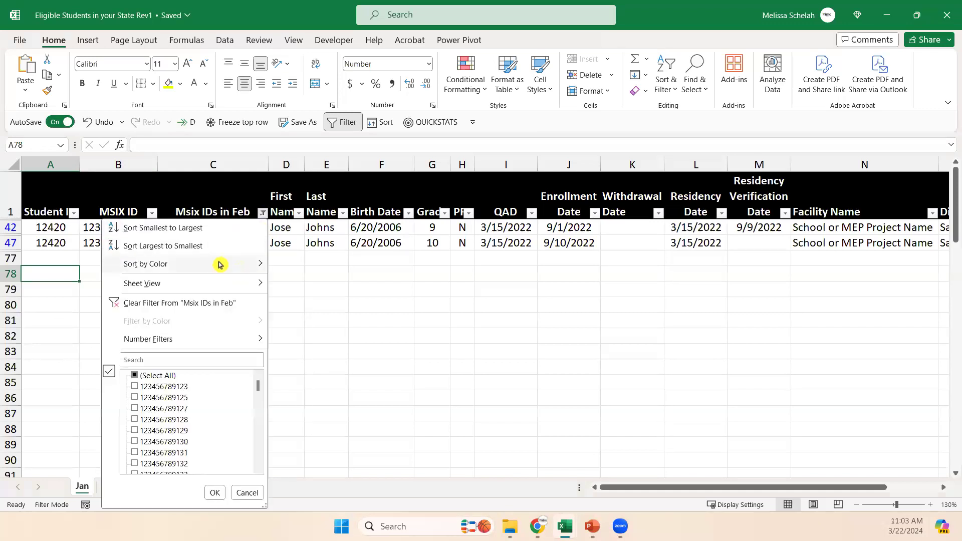
{"action": "left_click", "coordinate": [240, 303]}
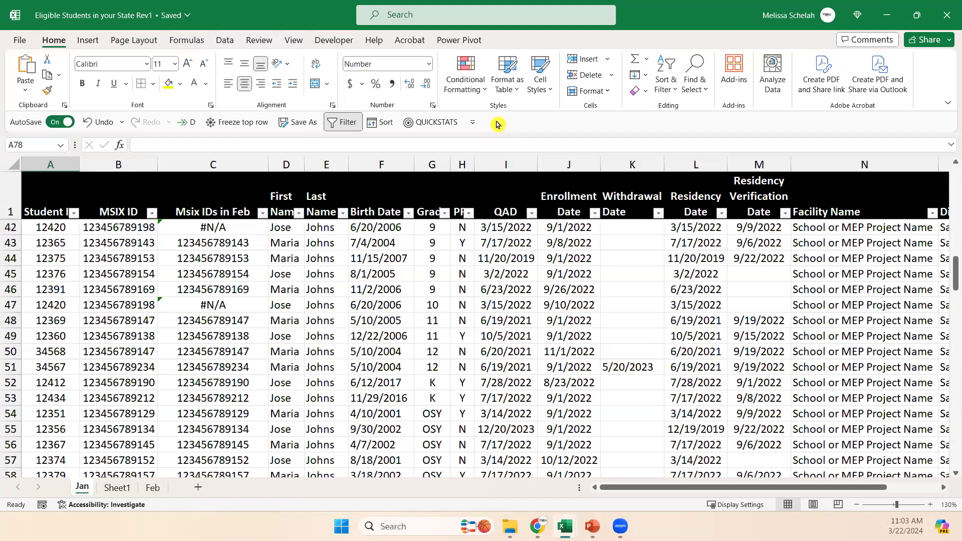
Add the Remove Duplicates command to the Quick Access Toolbar and take it off again.
{"action": "right_click", "coordinate": [477, 88]}
{"action": "left_click", "coordinate": [617, 120]}
{"action": "left_click", "coordinate": [225, 40]}
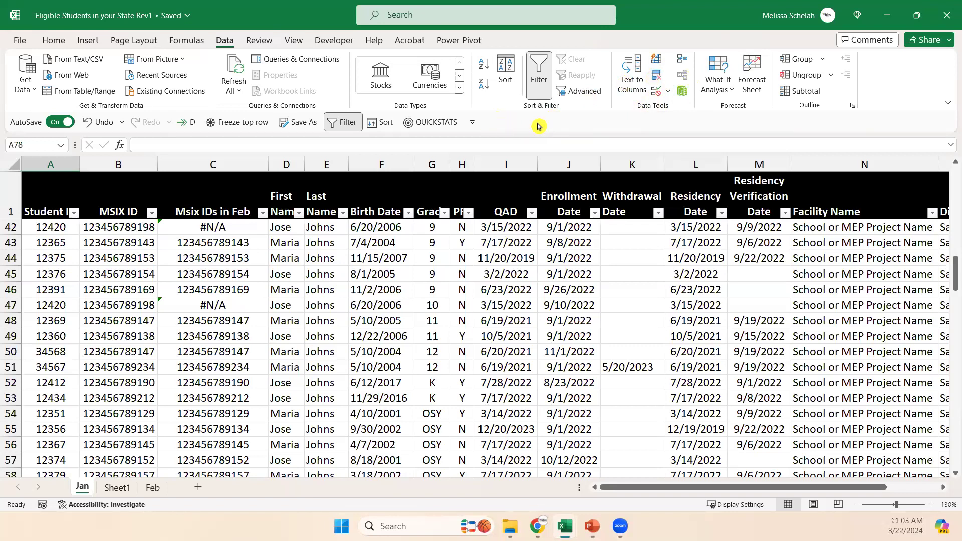
{"action": "right_click", "coordinate": [556, 125]}
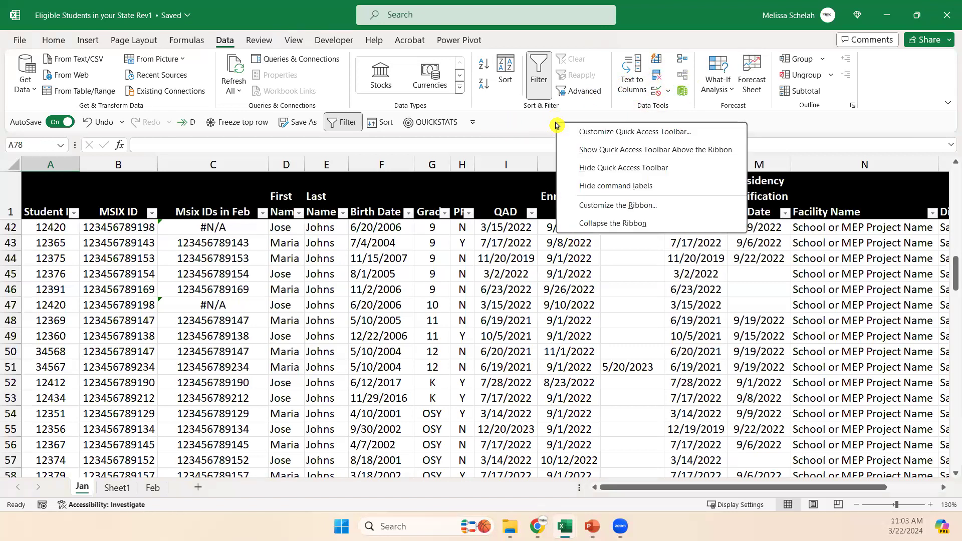
{"action": "right_click", "coordinate": [657, 77]}
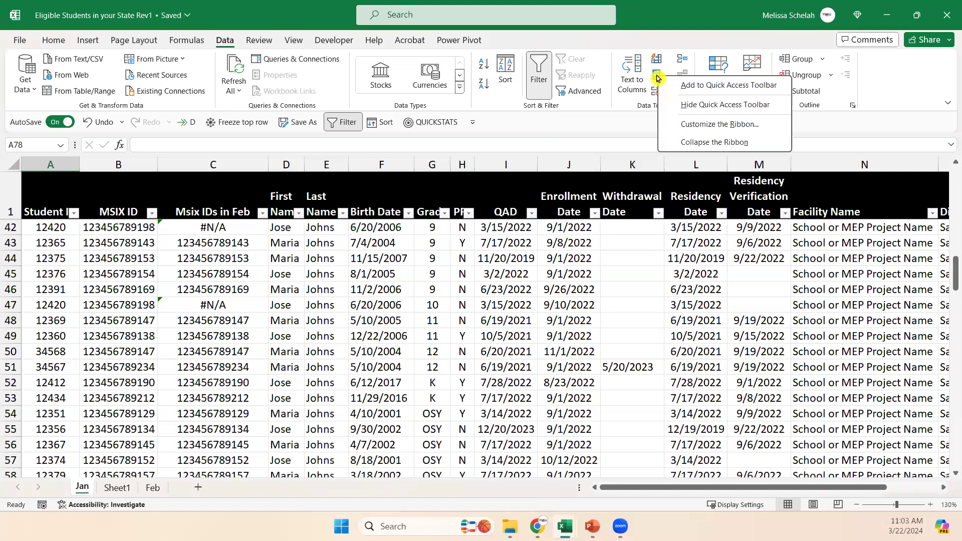
{"action": "left_click", "coordinate": [681, 86]}
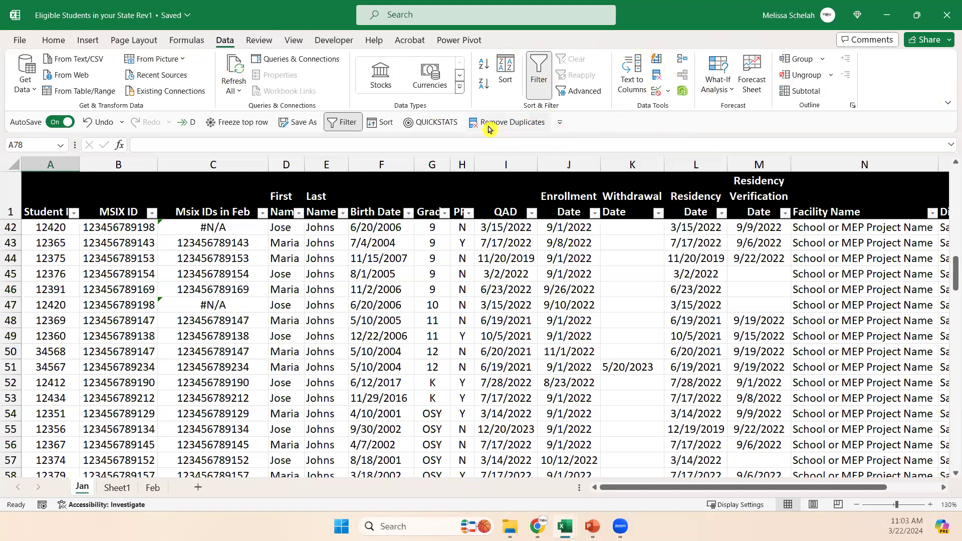
{"action": "right_click", "coordinate": [528, 122]}
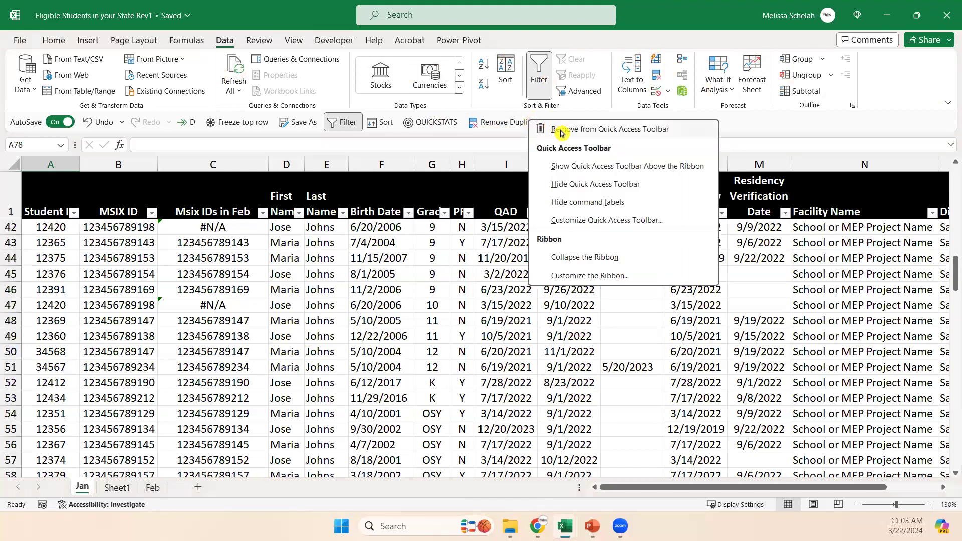
{"action": "left_click", "coordinate": [559, 130]}
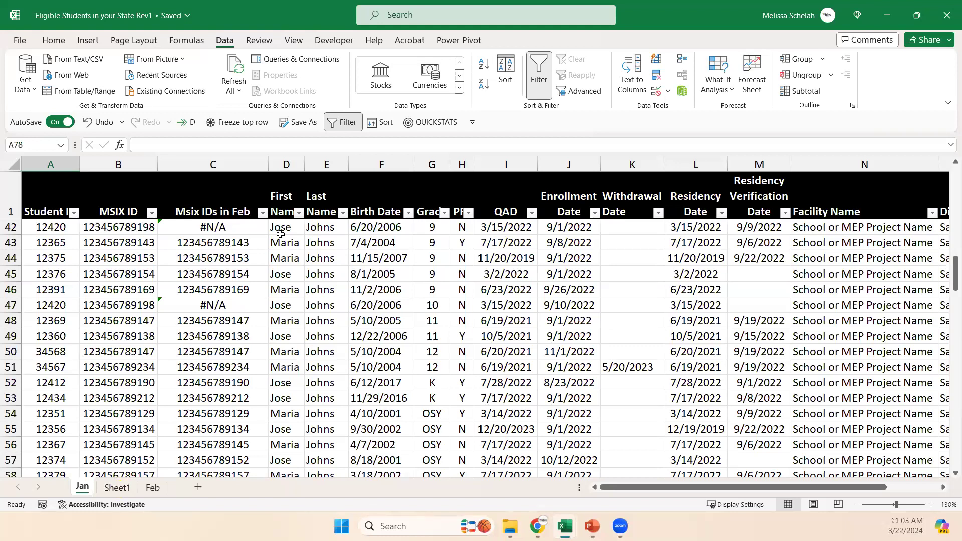
Switch to the Zip Code Database workbook and copy the first five zip codes, A2:A6, from its AZ sheet.
{"action": "left_click_drag", "start_coordinate": [405, 111], "coordinate": [367, 0]}
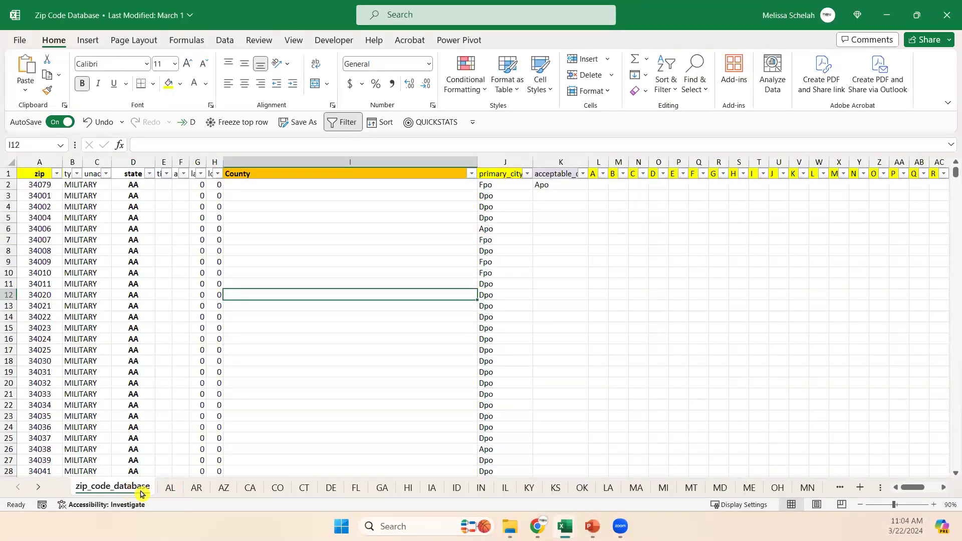
{"action": "left_click", "coordinate": [224, 488]}
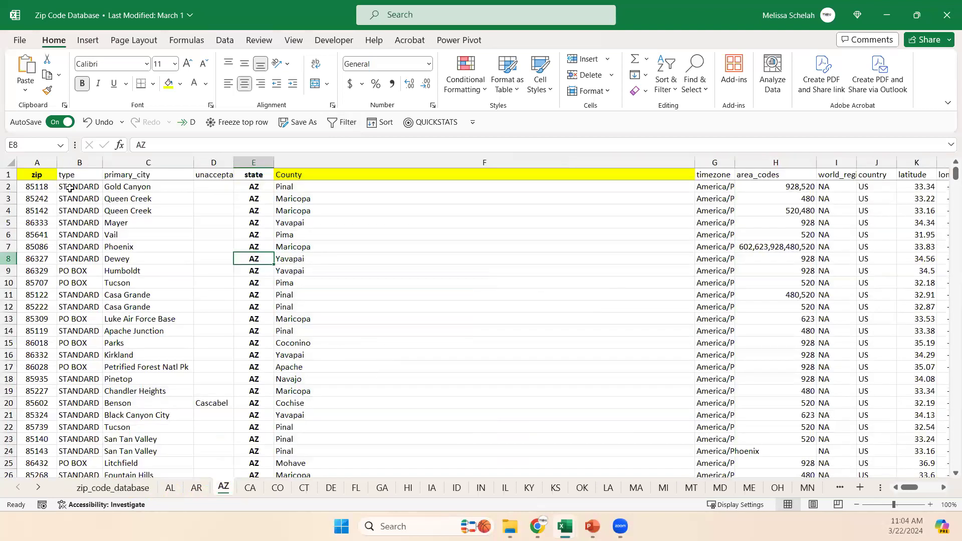
{"action": "left_click", "coordinate": [145, 222]}
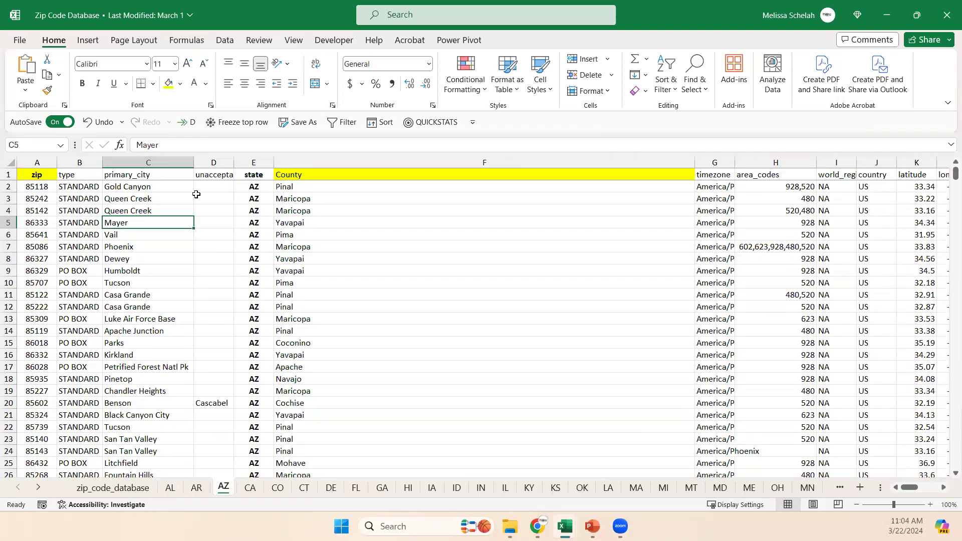
{"action": "left_click", "coordinate": [315, 163]}
{"action": "left_click", "coordinate": [477, 247]}
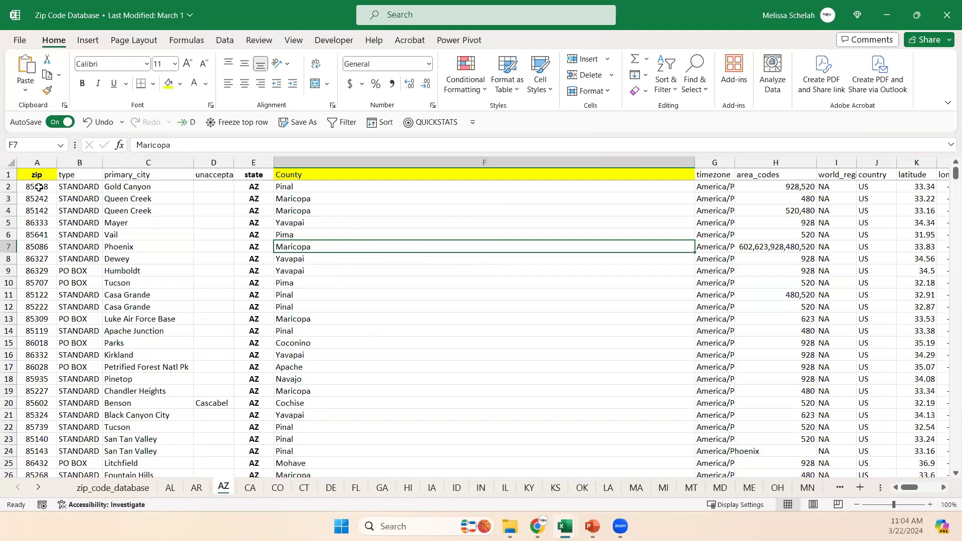
{"action": "left_click_drag", "start_coordinate": [37, 187], "coordinate": [34, 239]}
{"action": "key", "text": "ctrl+c"}
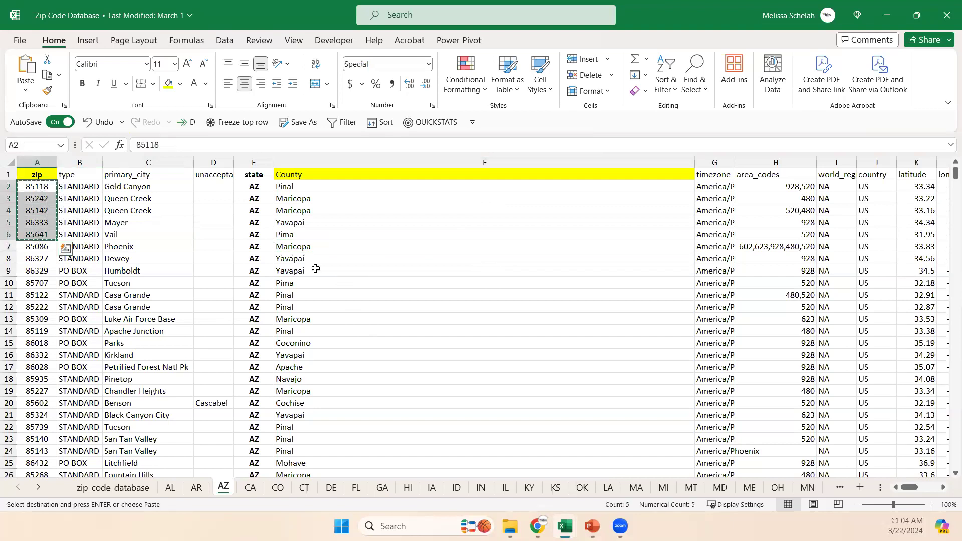
Return to the Eligible Students workbook and paste the copied zip codes into Sheet1 starting at A2.
{"action": "left_click", "coordinate": [365, 245]}
{"action": "left_click", "coordinate": [885, 18]}
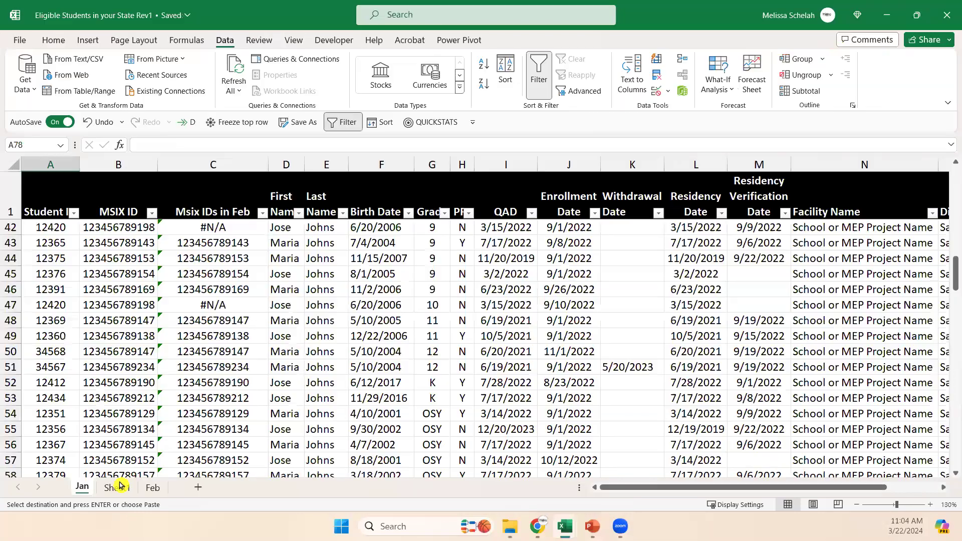
{"action": "left_click", "coordinate": [116, 487]}
{"action": "left_click", "coordinate": [45, 187]}
{"action": "key", "text": "ctrl+v"}
Enter the headers "zip codes" in A1 and "Counties" in B1, and widen column A.
{"action": "left_click", "coordinate": [48, 173]}
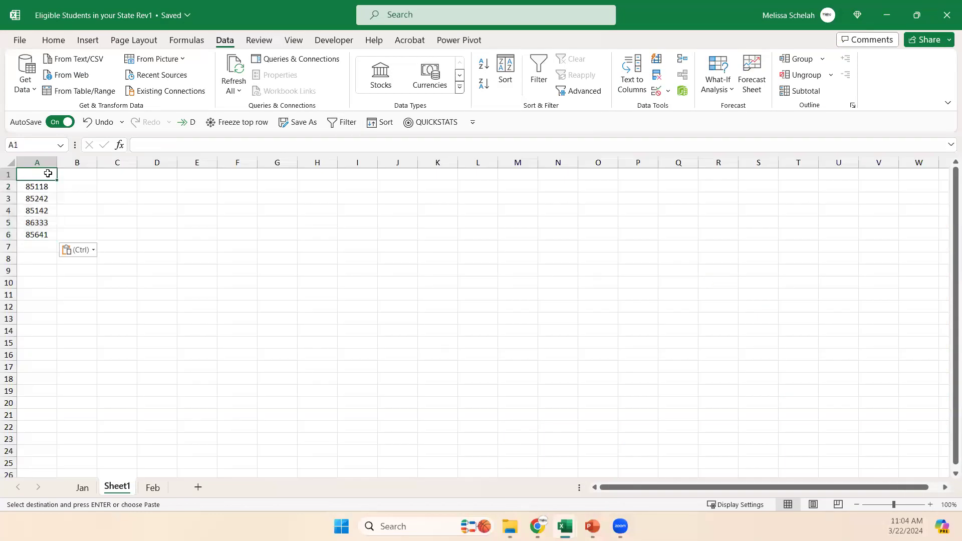
{"action": "type", "text": "zip code"}
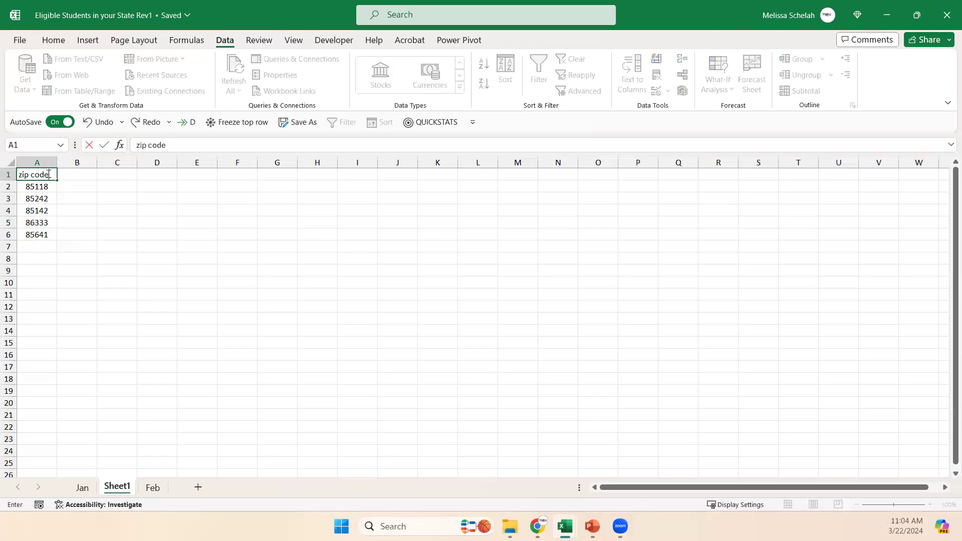
{"action": "key", "text": "Return"}
{"action": "left_click", "coordinate": [79, 174]}
{"action": "type", "text": "Coun"}
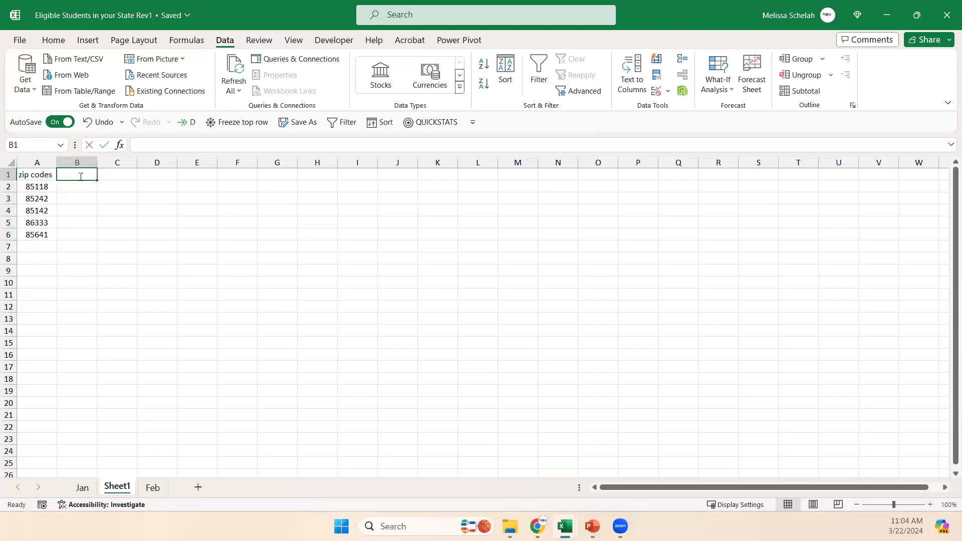
{"action": "type", "text": "ties"}
{"action": "key", "text": "Return"}
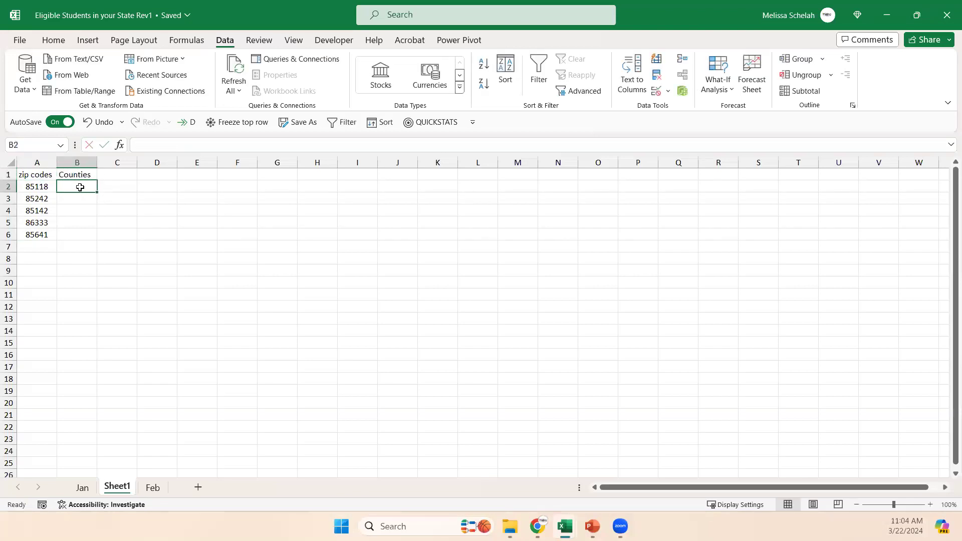
{"action": "left_click_drag", "start_coordinate": [57, 162], "coordinate": [106, 163]}
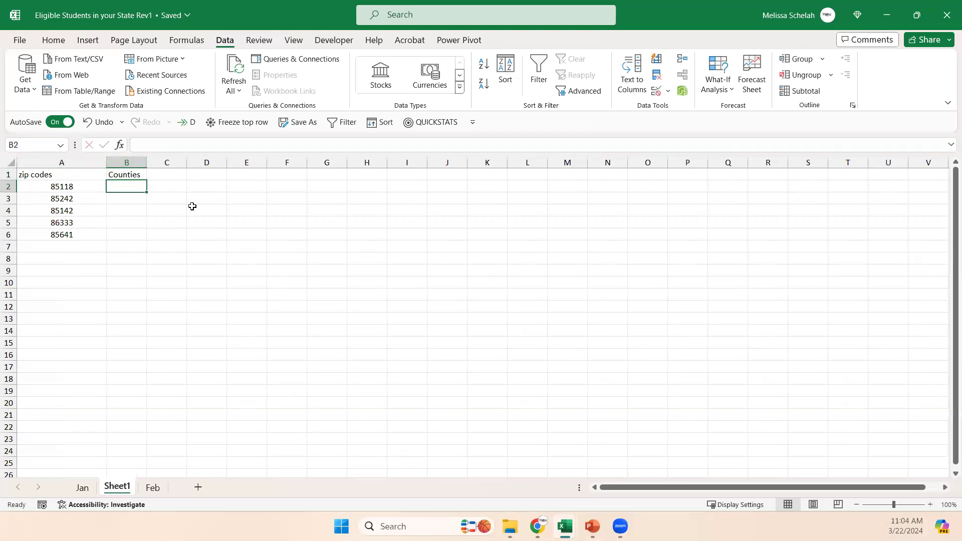
Enter an XLOOKUP in B2 that finds A2 in column A of Zip Code Database's AZ sheet and returns the County column F.
{"action": "type", "text": "=xlookup("}
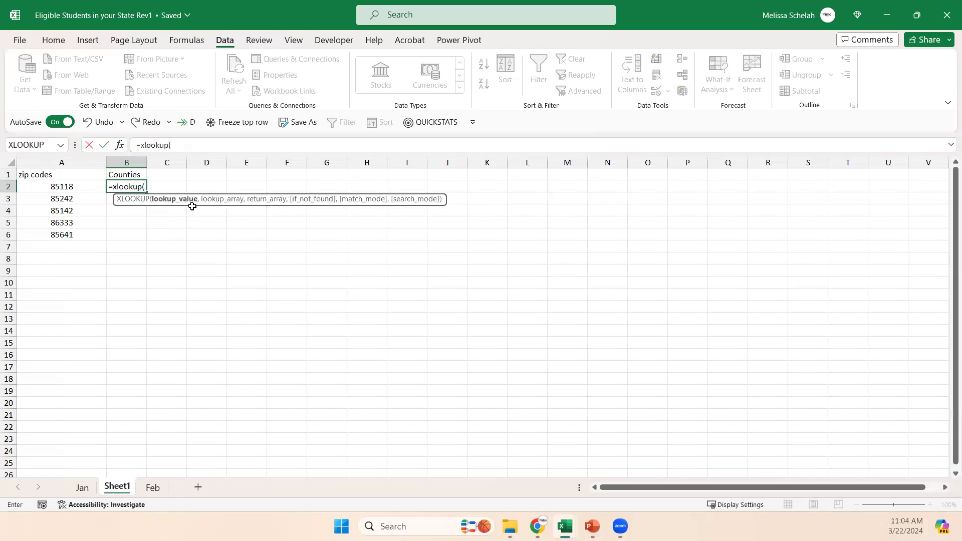
{"action": "left_click", "coordinate": [83, 185]}
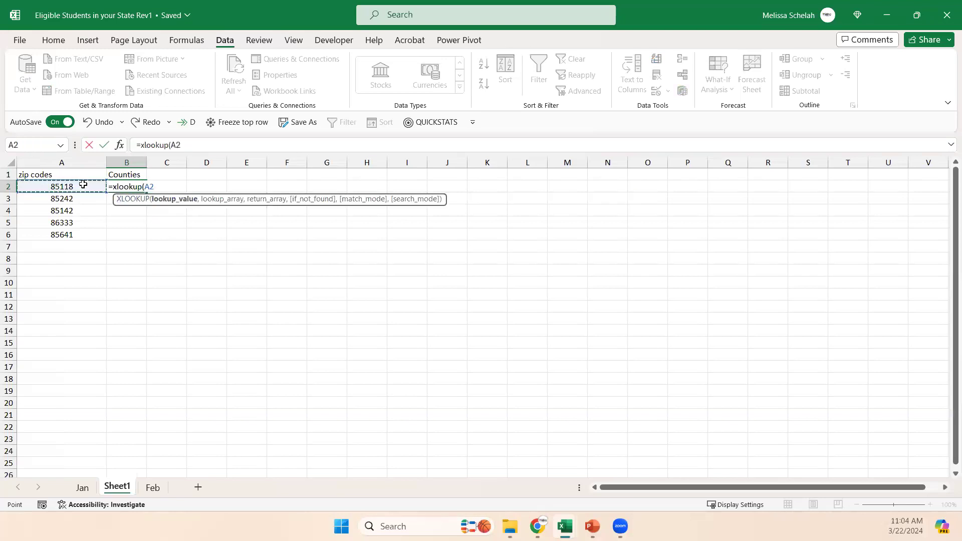
{"action": "type", "text": ","}
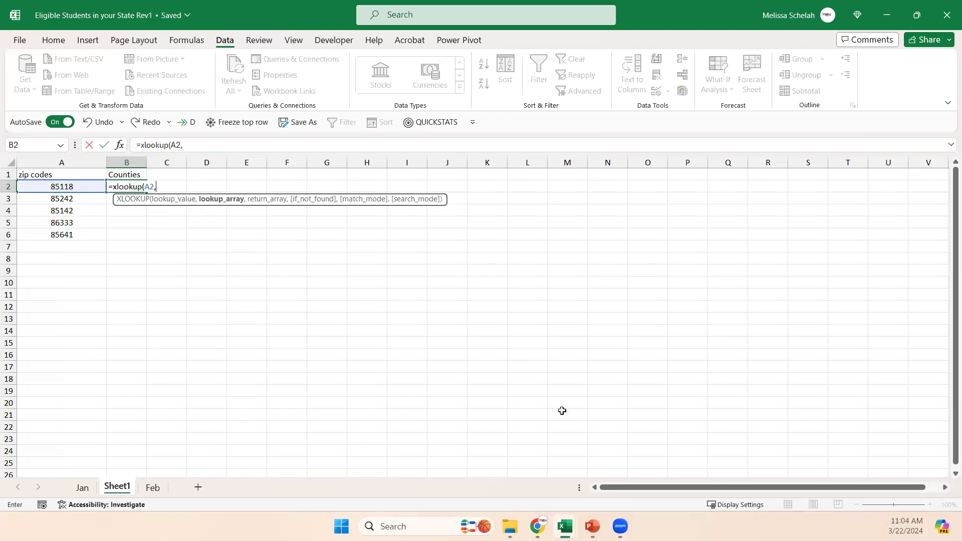
{"action": "mouse_move", "coordinate": [564, 526]}
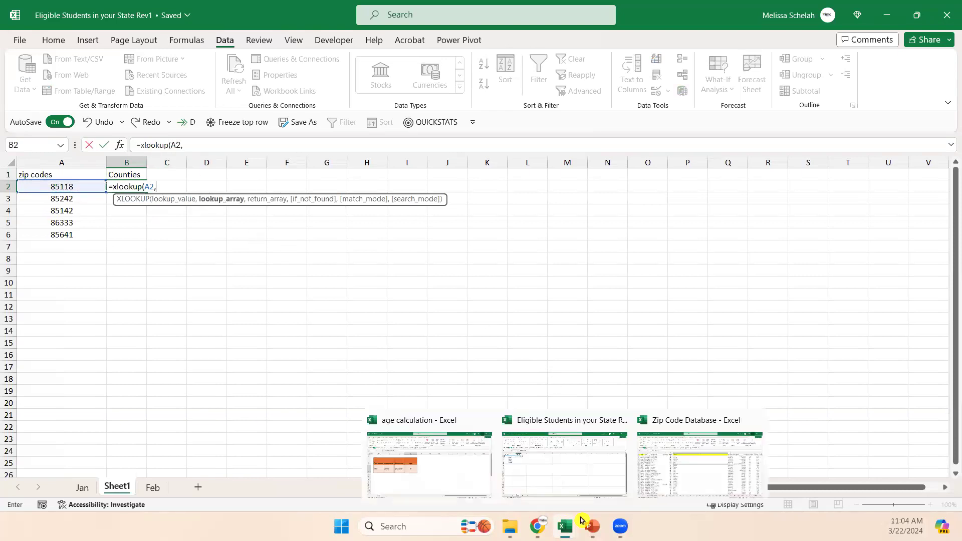
{"action": "left_click", "coordinate": [706, 471]}
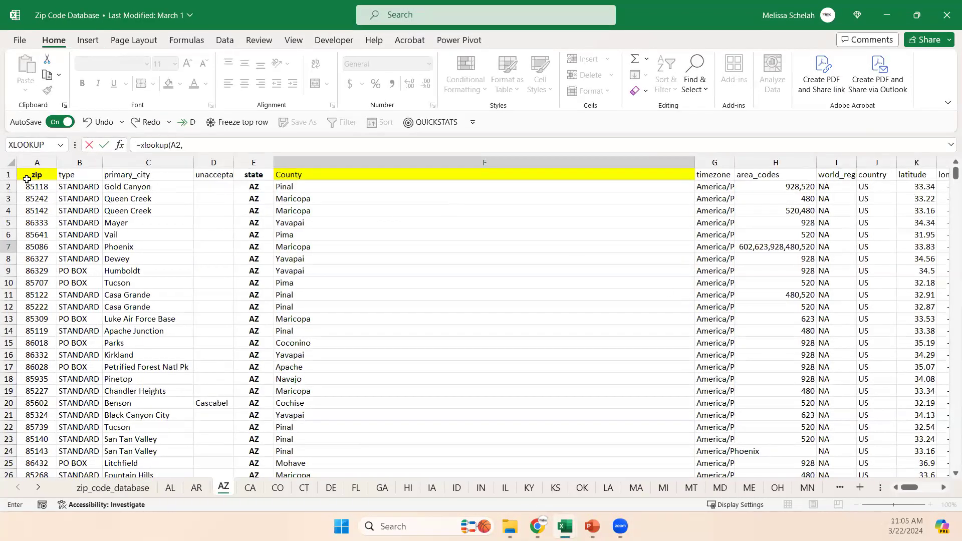
{"action": "left_click", "coordinate": [29, 159]}
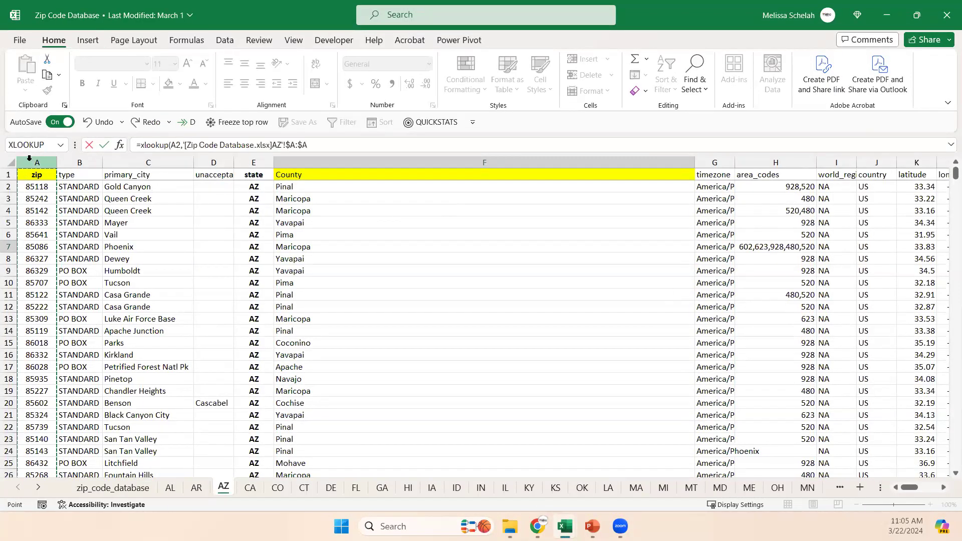
{"action": "type", "text": ","}
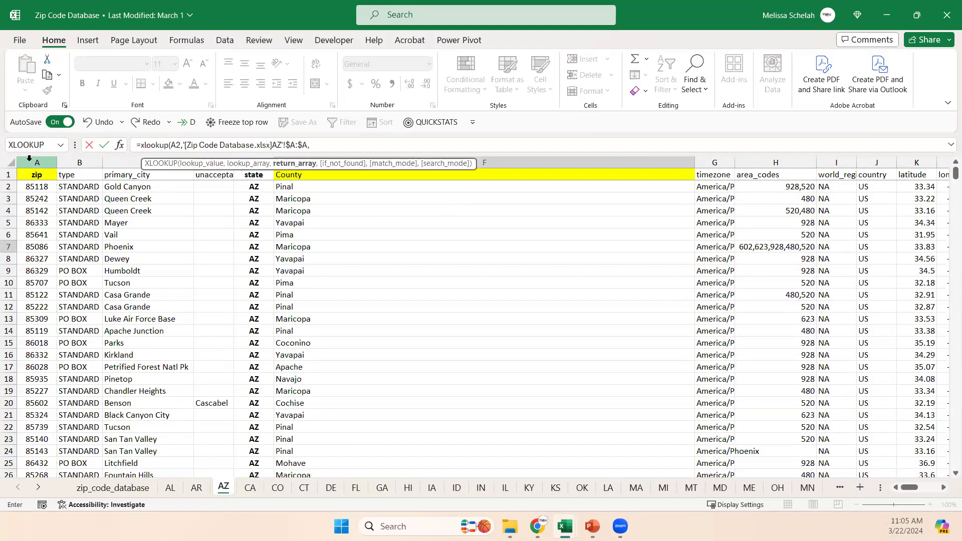
{"action": "left_click", "coordinate": [503, 161]}
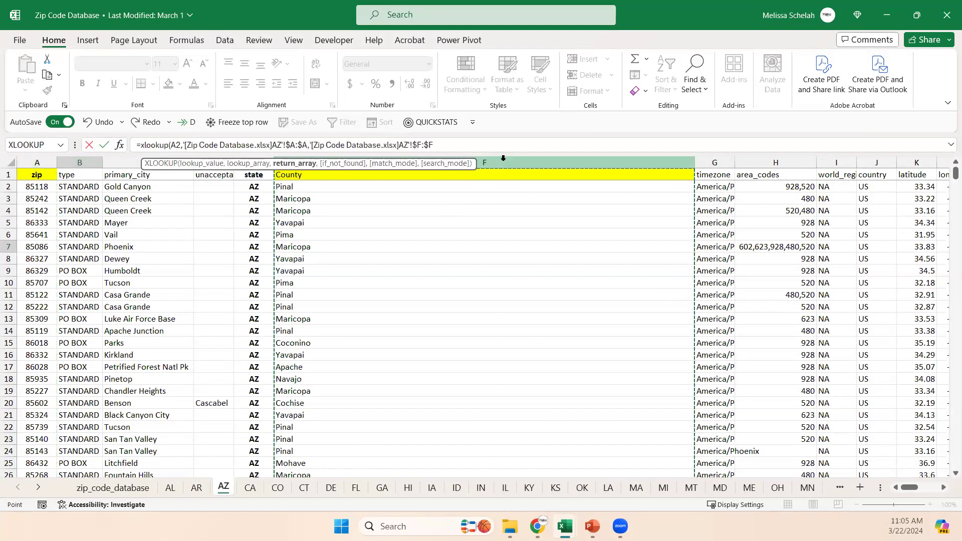
{"action": "key", "text": "Return"}
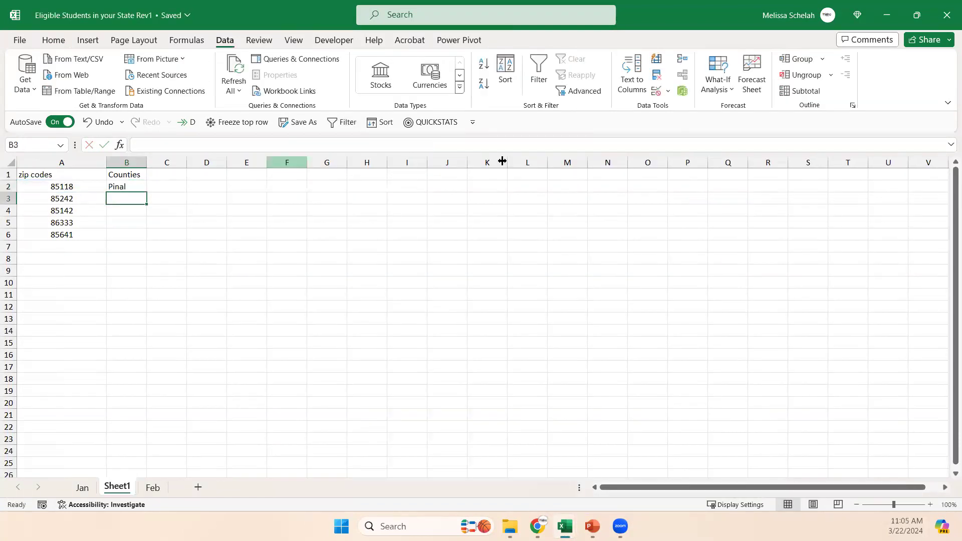
Fill the county lookup formula from B2 down to B6 and widen column B.
{"action": "left_click", "coordinate": [132, 186]}
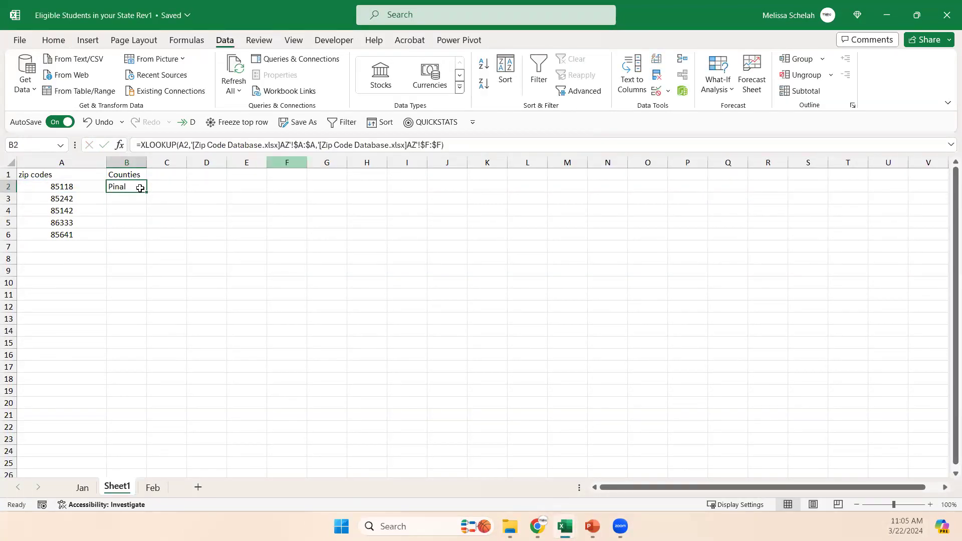
{"action": "left_click_drag", "start_coordinate": [144, 190], "coordinate": [134, 237]}
{"action": "left_click", "coordinate": [215, 214]}
{"action": "left_click_drag", "start_coordinate": [147, 163], "coordinate": [217, 170]}
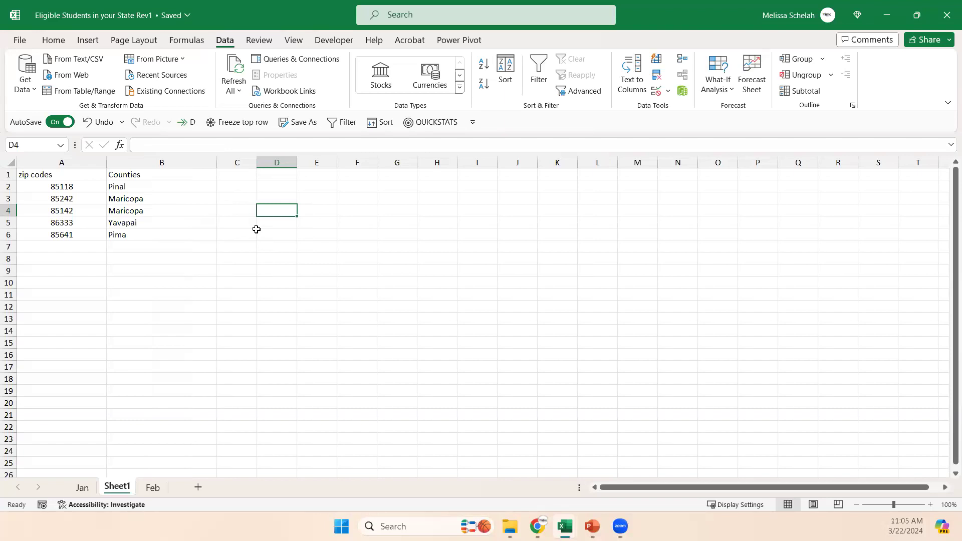
Clear the county lookup formulas from B2:B6 and select B2.
{"action": "left_click", "coordinate": [135, 186]}
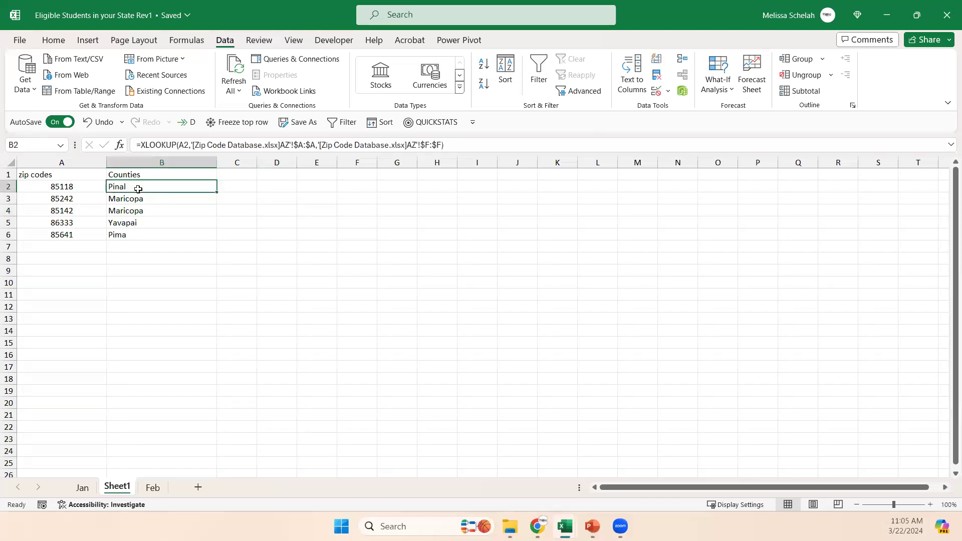
{"action": "left_click_drag", "start_coordinate": [138, 189], "coordinate": [157, 231]}
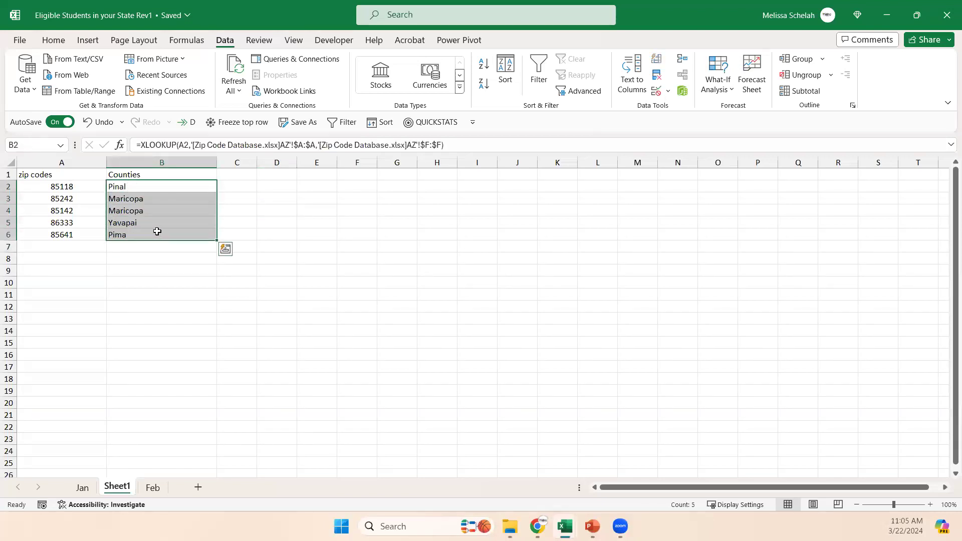
{"action": "key", "text": "Delete"}
{"action": "left_click", "coordinate": [149, 186]}
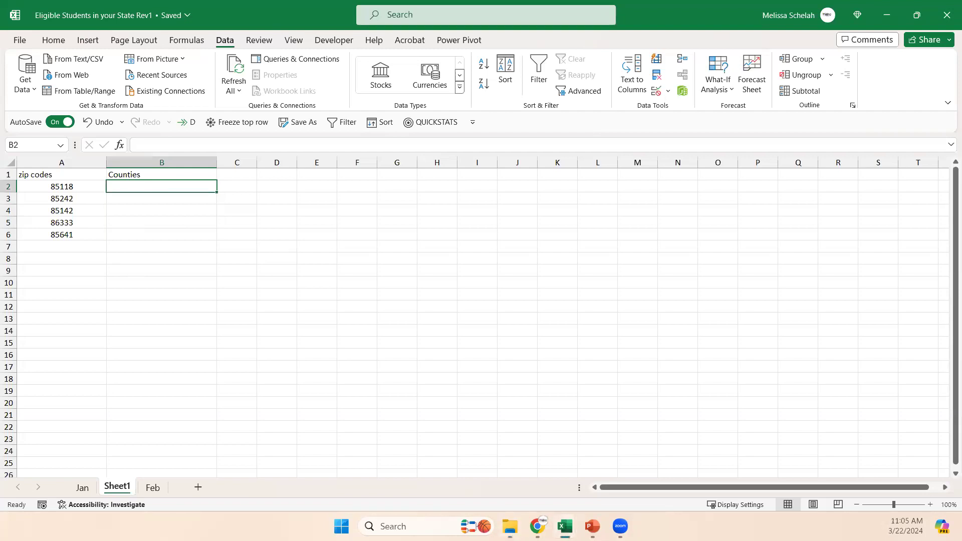
Enlarge the Sheet1 view to 160% zoom.
{"action": "key", "text": "alt+Tab"}
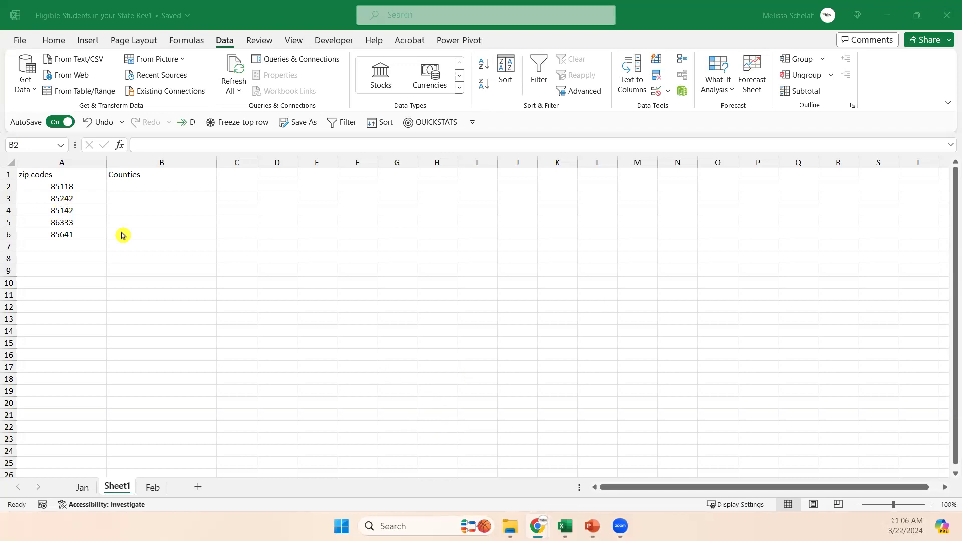
{"action": "left_click", "coordinate": [232, 277]}
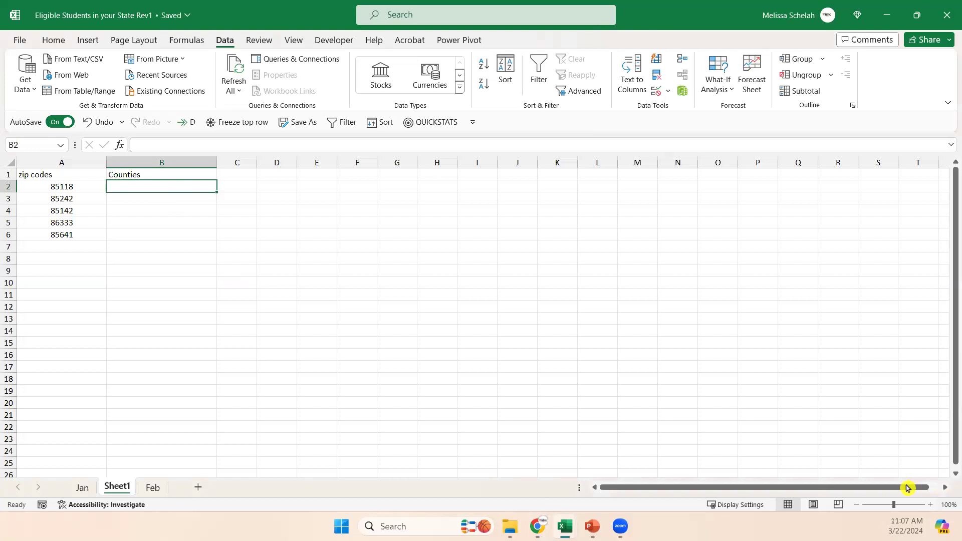
{"action": "left_click", "coordinate": [930, 505]}
{"action": "left_click", "coordinate": [930, 505]}
{"action": "left_click", "coordinate": [930, 505]}
{"action": "left_click", "coordinate": [930, 505]}
{"action": "left_click", "coordinate": [931, 505]}
{"action": "left_click", "coordinate": [930, 505]}
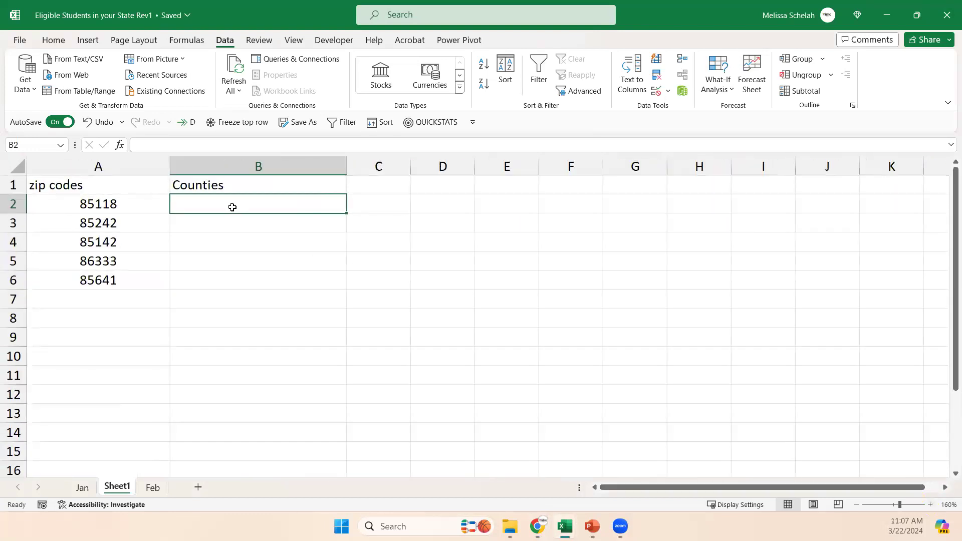
Enter an XLOOKUP in B2 matching A2 to column A of Zip Code Database's AZ sheet, returning column F, and fill it down to B6.
{"action": "type", "text": "=xlookup("}
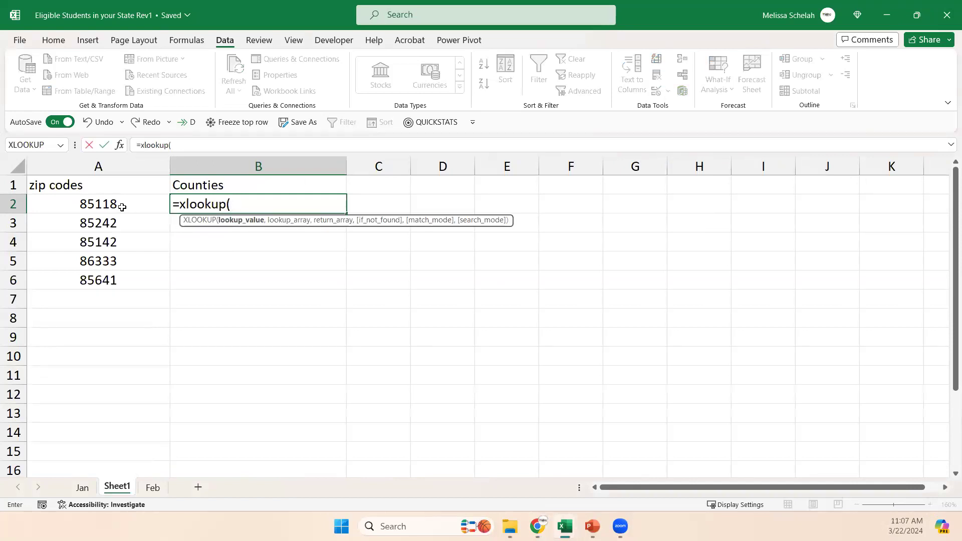
{"action": "left_click", "coordinate": [122, 207]}
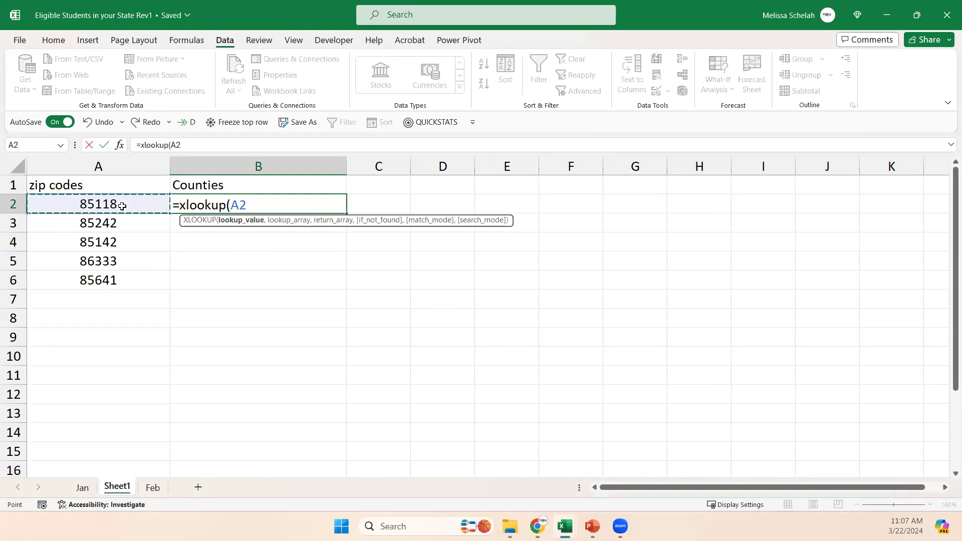
{"action": "type", "text": ","}
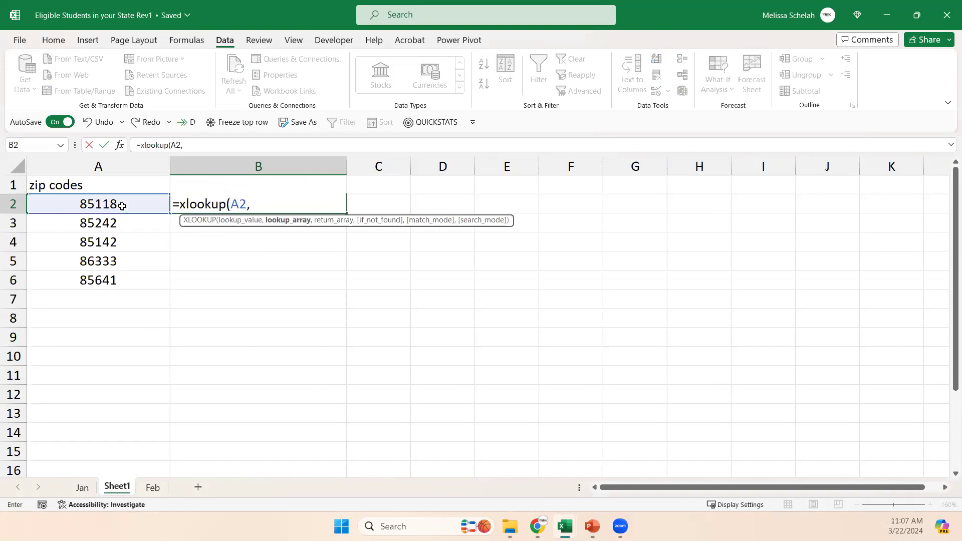
{"action": "mouse_move", "coordinate": [564, 527]}
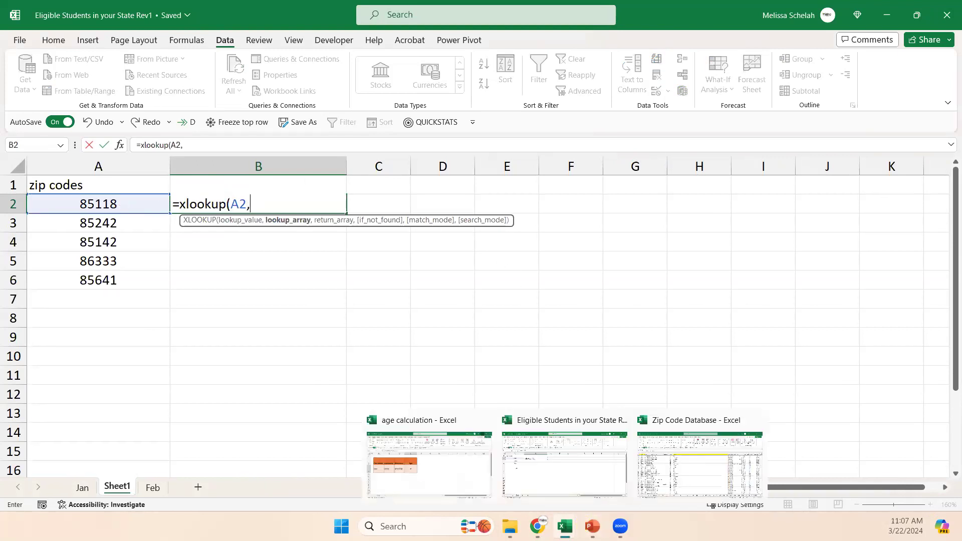
{"action": "left_click", "coordinate": [664, 465]}
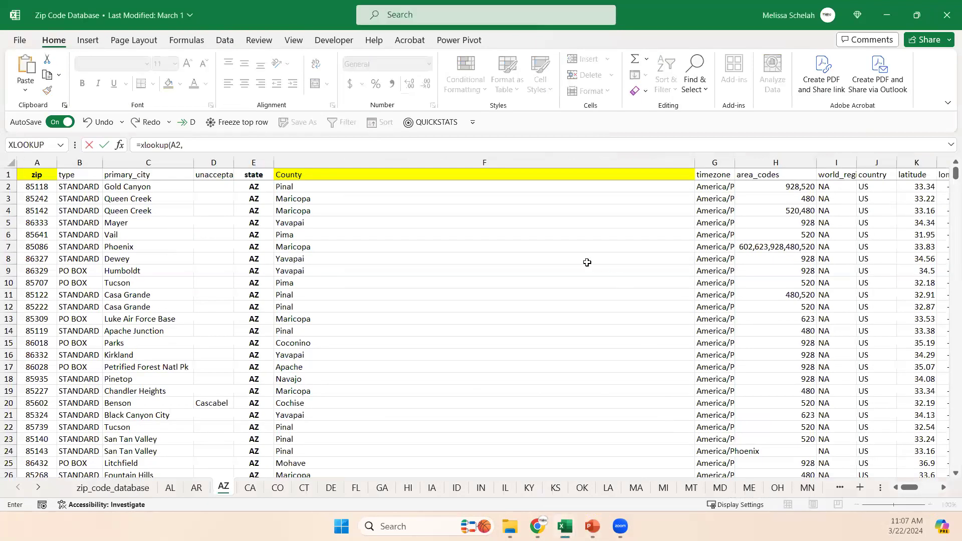
{"action": "left_click", "coordinate": [26, 158]}
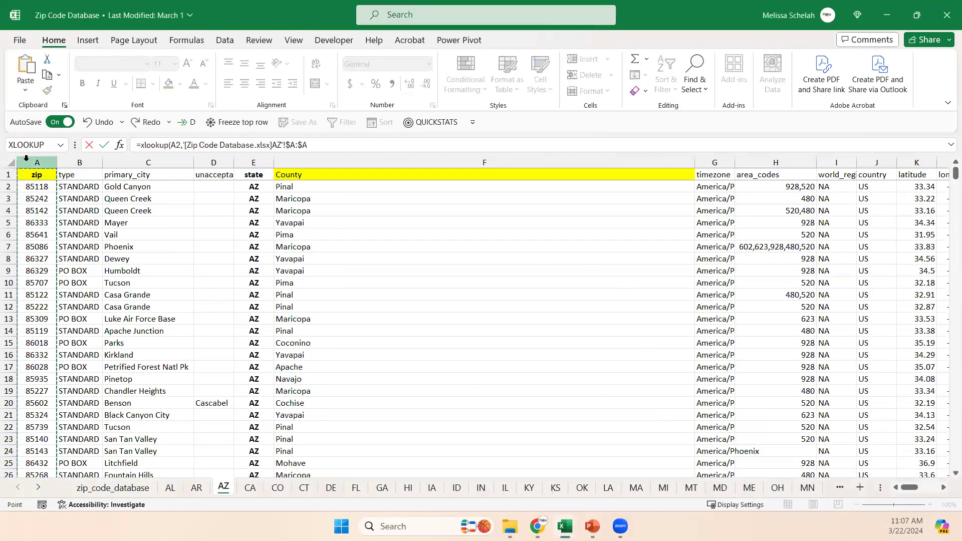
{"action": "type", "text": ","}
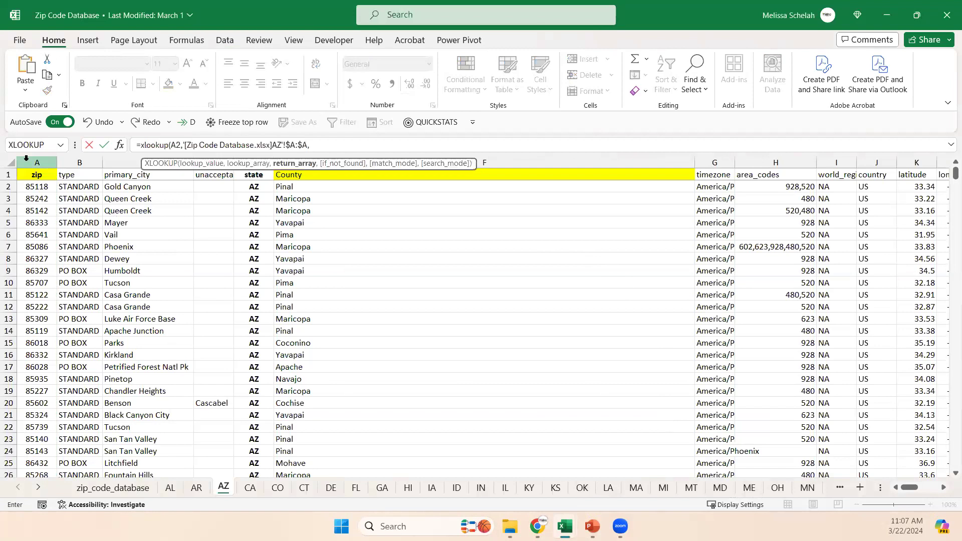
{"action": "left_click", "coordinate": [515, 160]}
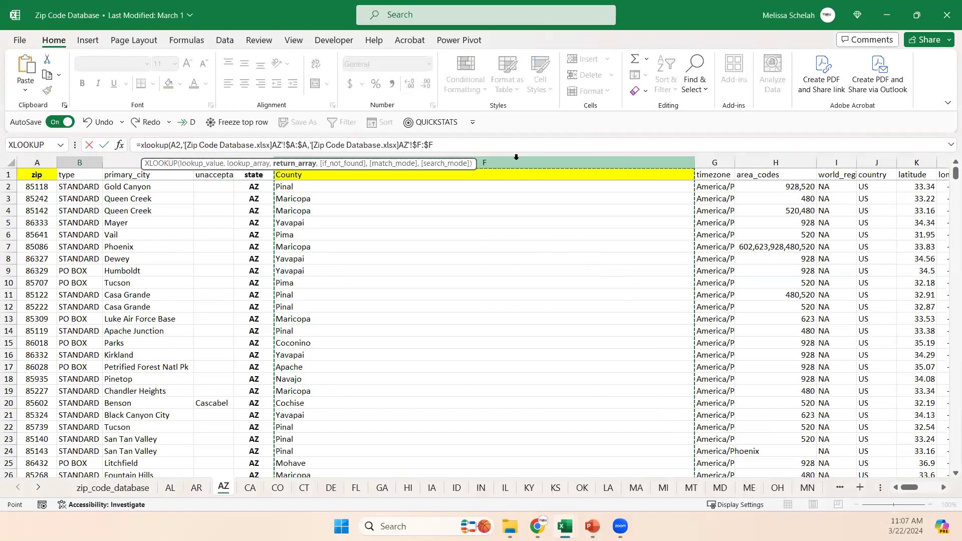
{"action": "key", "text": "Return"}
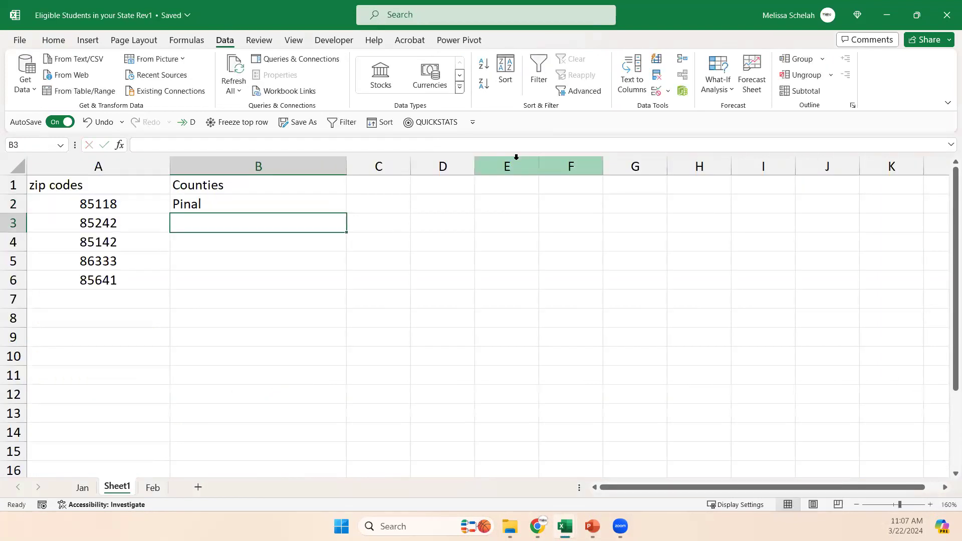
{"action": "left_click", "coordinate": [316, 201]}
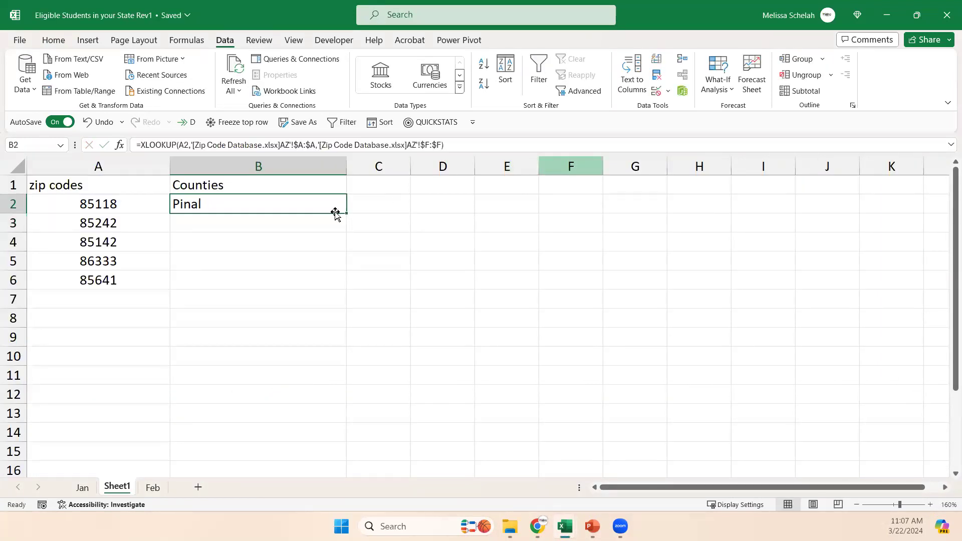
{"action": "left_click_drag", "start_coordinate": [344, 211], "coordinate": [337, 281]}
Clear the zip codes from A2:A6 and undo the deletion.
{"action": "left_click", "coordinate": [130, 216]}
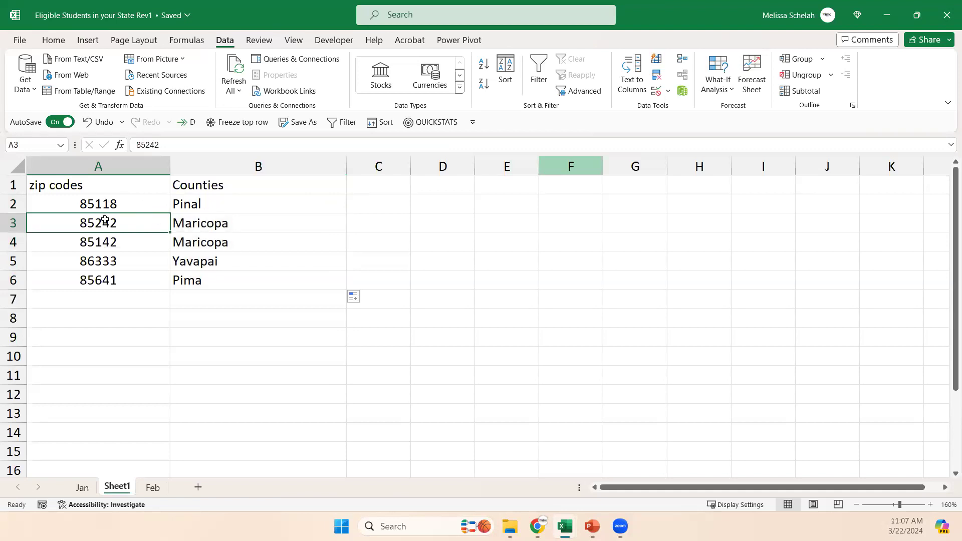
{"action": "left_click_drag", "start_coordinate": [123, 201], "coordinate": [120, 276]}
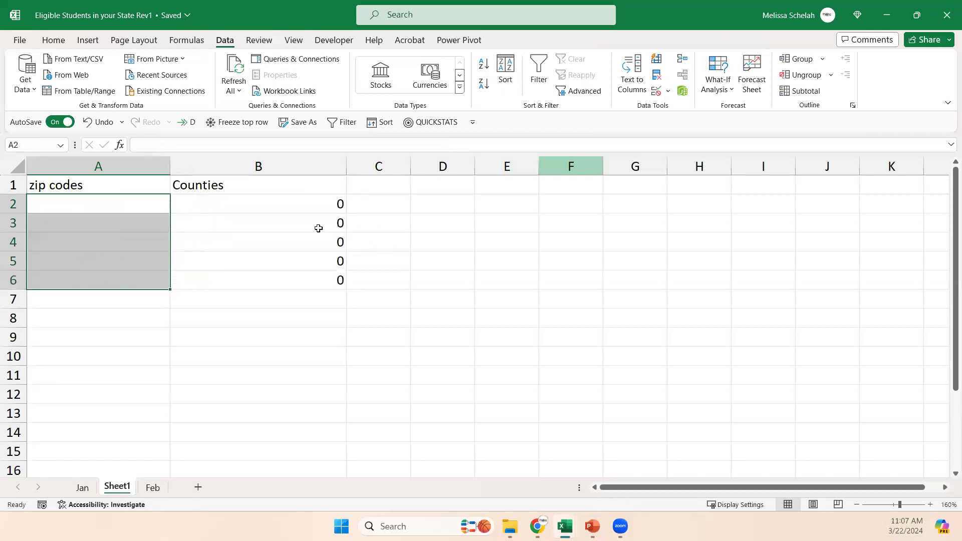
{"action": "left_click", "coordinate": [99, 205]}
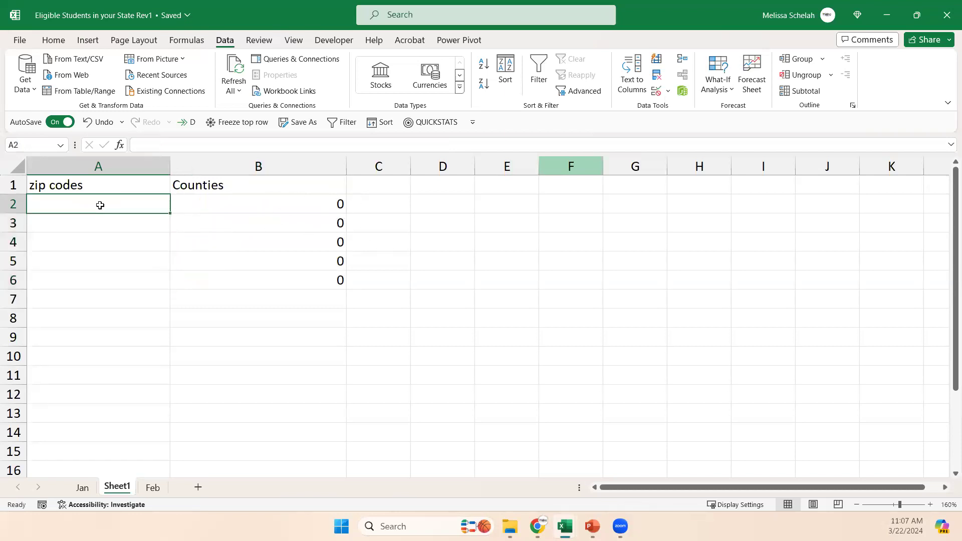
{"action": "key", "text": "ctrl+z"}
Copy the county lookup results in B2:B6 and paste them as values into C2:C6.
{"action": "left_click_drag", "start_coordinate": [245, 203], "coordinate": [234, 270]}
{"action": "key", "text": "ctrl+c"}
{"action": "left_click", "coordinate": [371, 206]}
{"action": "right_click", "coordinate": [371, 206]}
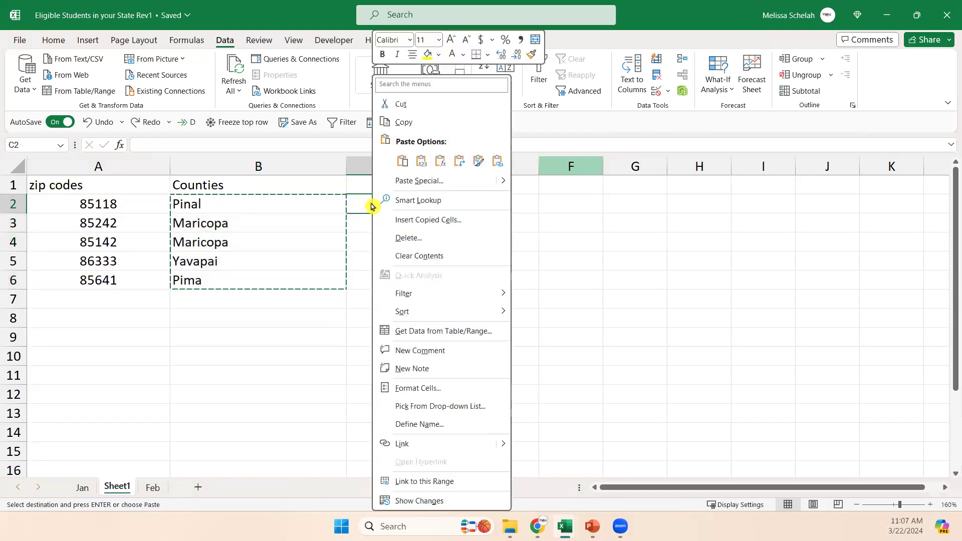
{"action": "left_click", "coordinate": [421, 161]}
{"action": "left_click", "coordinate": [352, 209]}
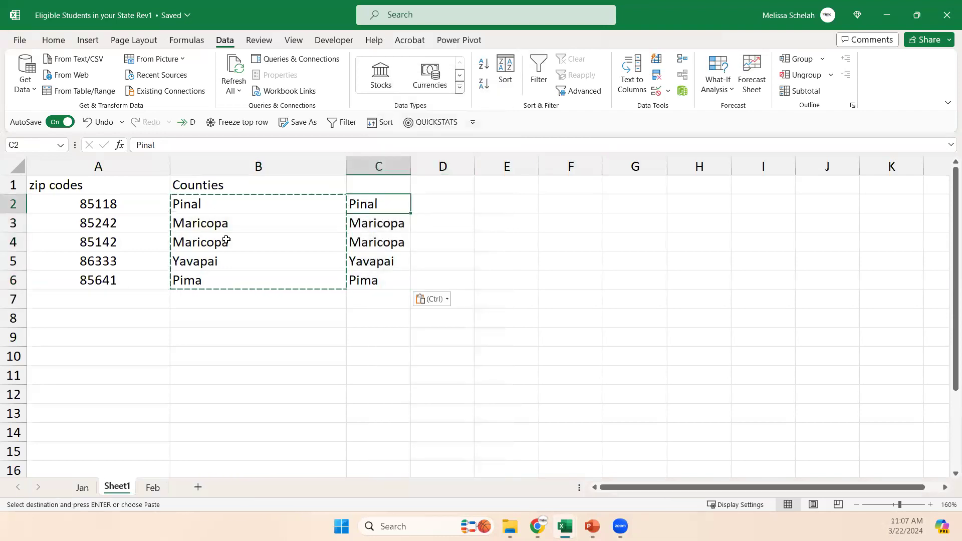
{"action": "key", "text": "Escape"}
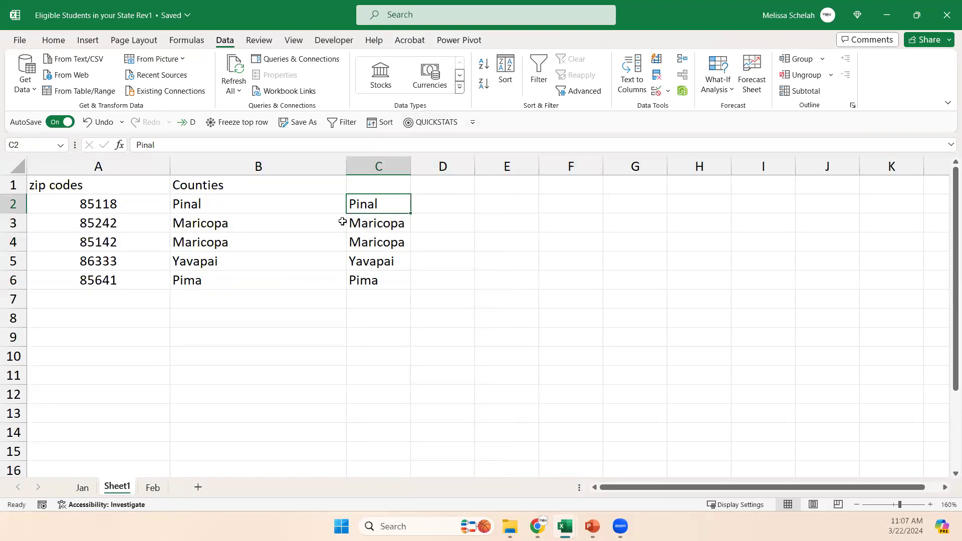
Compare the contents of B2 with the pasted county in C2.
{"action": "left_click", "coordinate": [258, 200]}
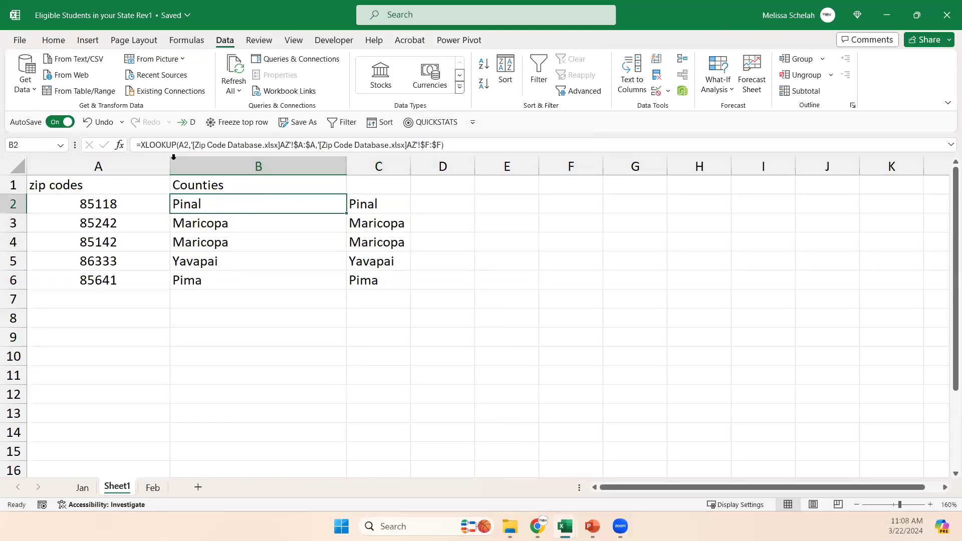
{"action": "left_click", "coordinate": [374, 203]}
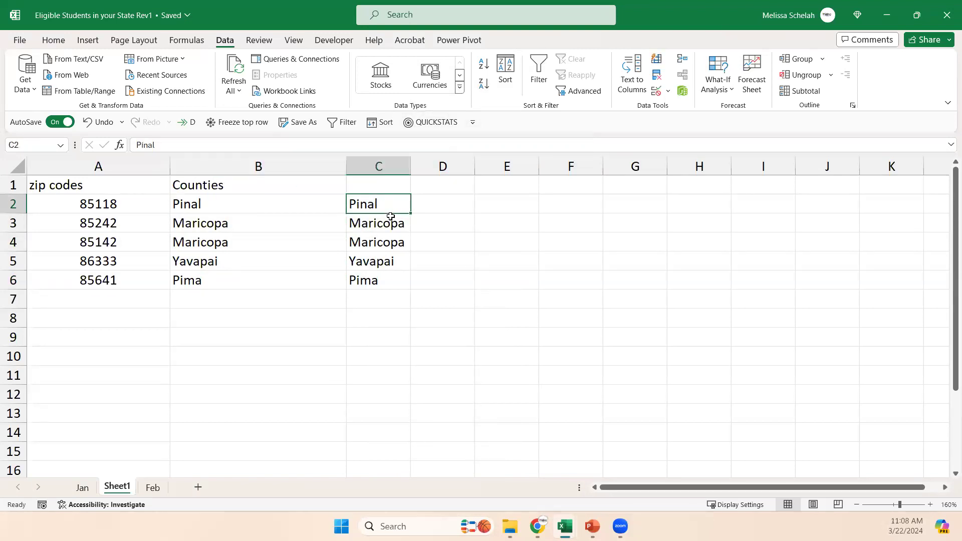
{"action": "left_click_drag", "start_coordinate": [378, 203], "coordinate": [383, 282]}
Clear the zip codes from A2:A6 in Sheet1 again, leaving the pasted counties in column C.
{"action": "left_click_drag", "start_coordinate": [114, 206], "coordinate": [110, 275]}
{"action": "key", "text": "Delete"}
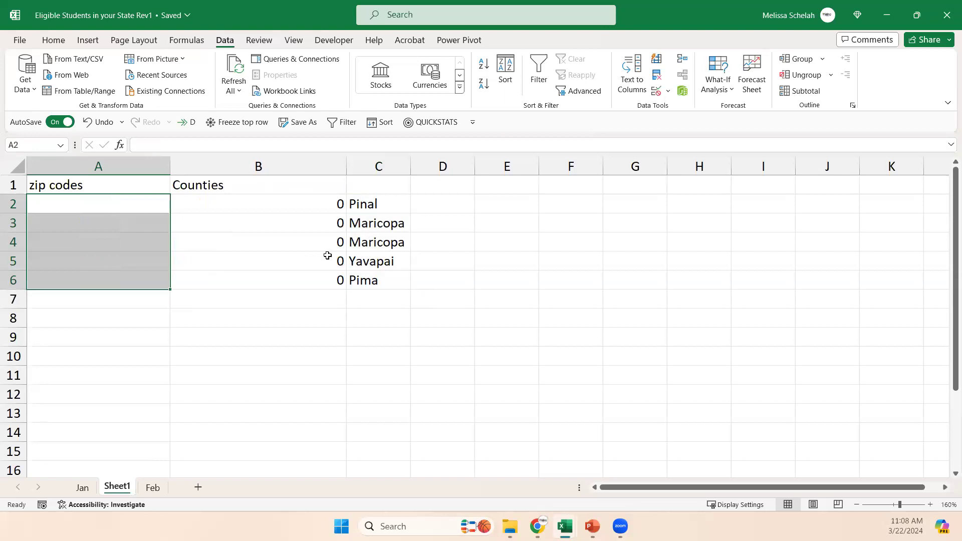
{"action": "left_click_drag", "start_coordinate": [270, 208], "coordinate": [264, 269]}
{"action": "left_click", "coordinate": [262, 217]}
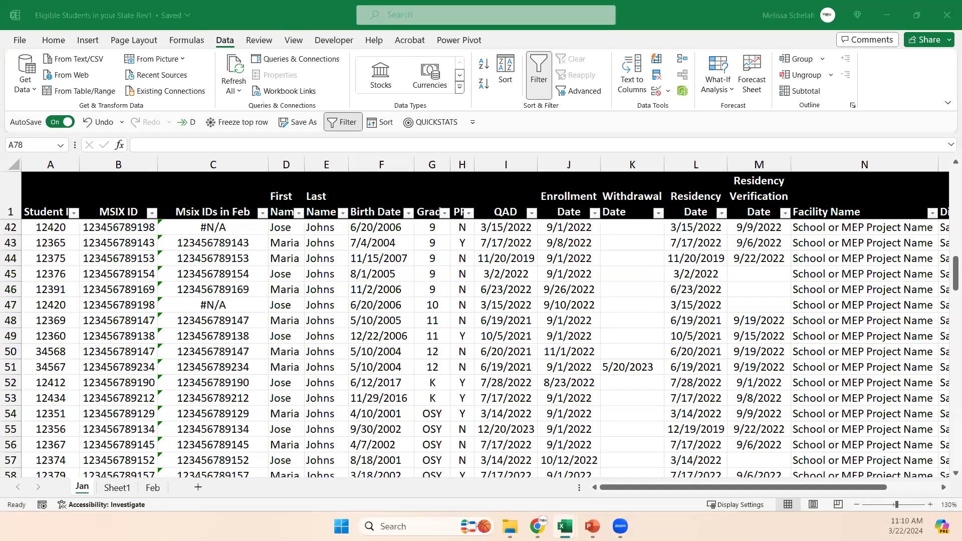
Switch to the Zip Code Database workbook and narrow the County column F on the AZ sheet.
{"action": "left_click", "coordinate": [566, 466]}
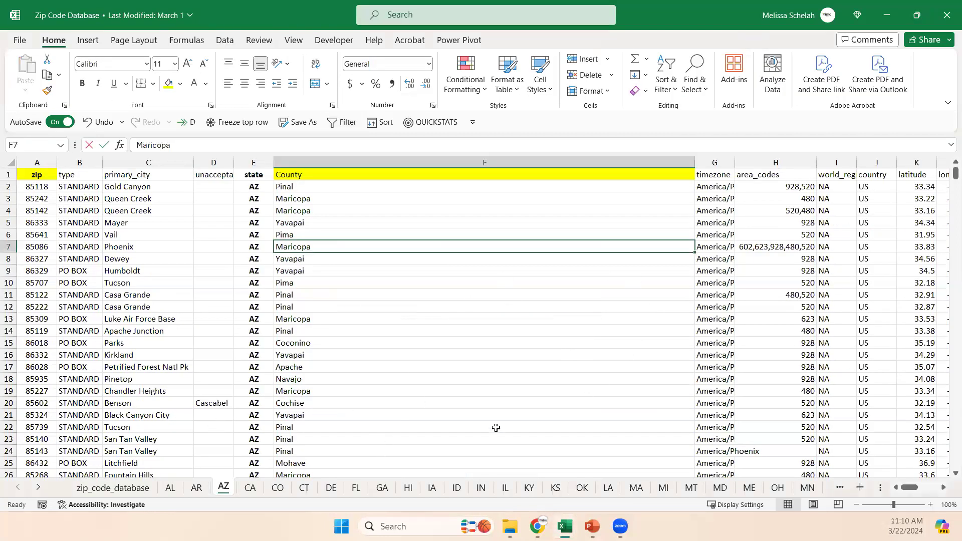
{"action": "left_click_drag", "start_coordinate": [694, 166], "coordinate": [358, 230]}
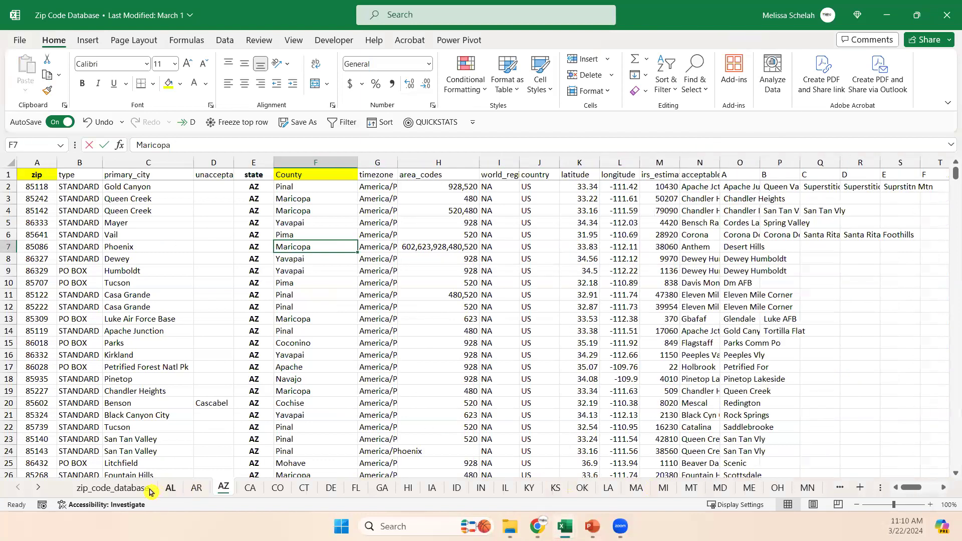
Autofit all columns of the zip_code_database sheet and set the width of the unacceptable_cities column C to 25.
{"action": "left_click", "coordinate": [95, 492]}
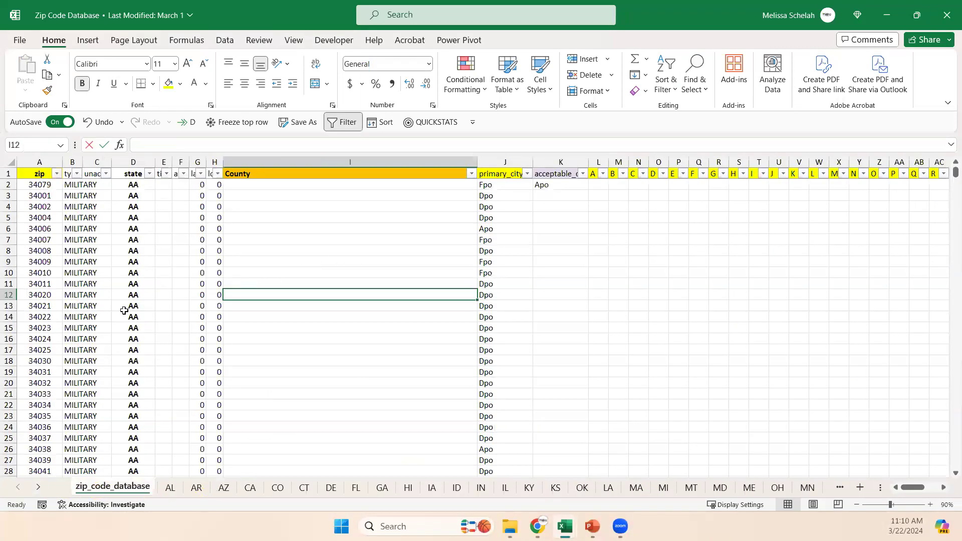
{"action": "left_click", "coordinate": [109, 415]}
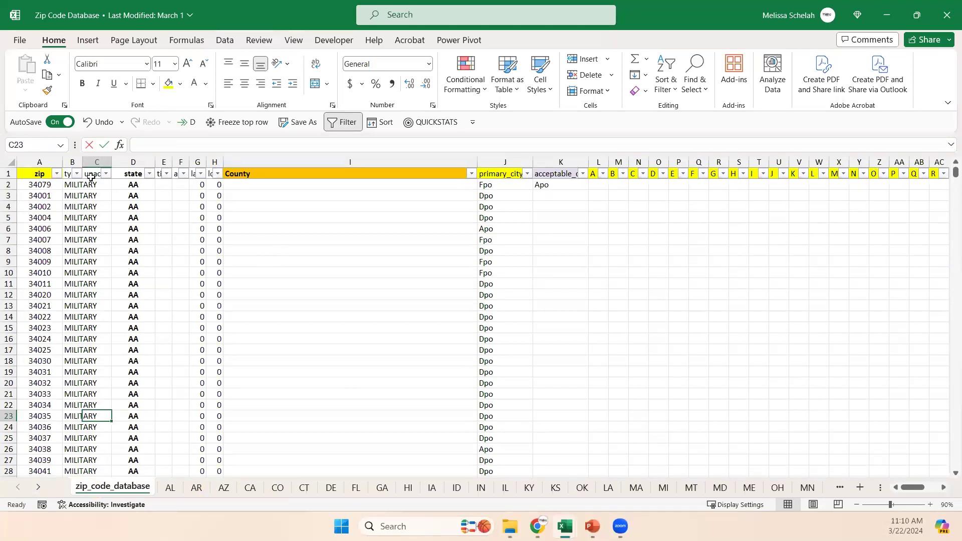
{"action": "left_click", "coordinate": [11, 162]}
{"action": "double_click", "coordinate": [79, 166]}
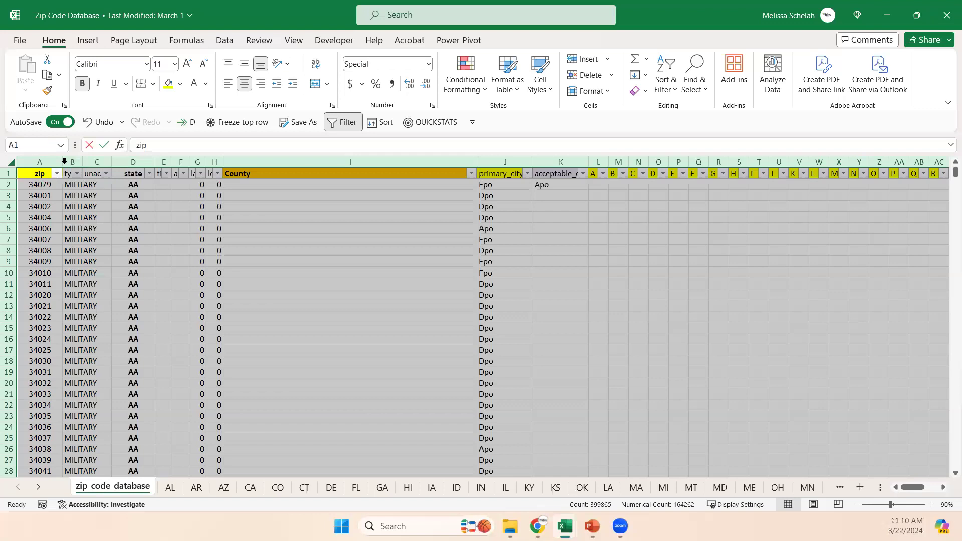
{"action": "left_click", "coordinate": [165, 162]}
{"action": "right_click", "coordinate": [166, 162]}
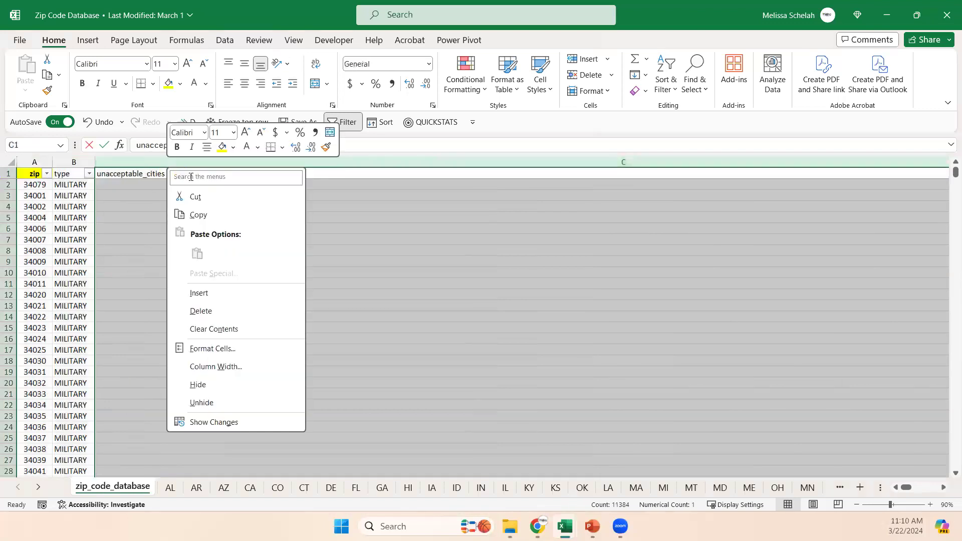
{"action": "left_click", "coordinate": [245, 363]}
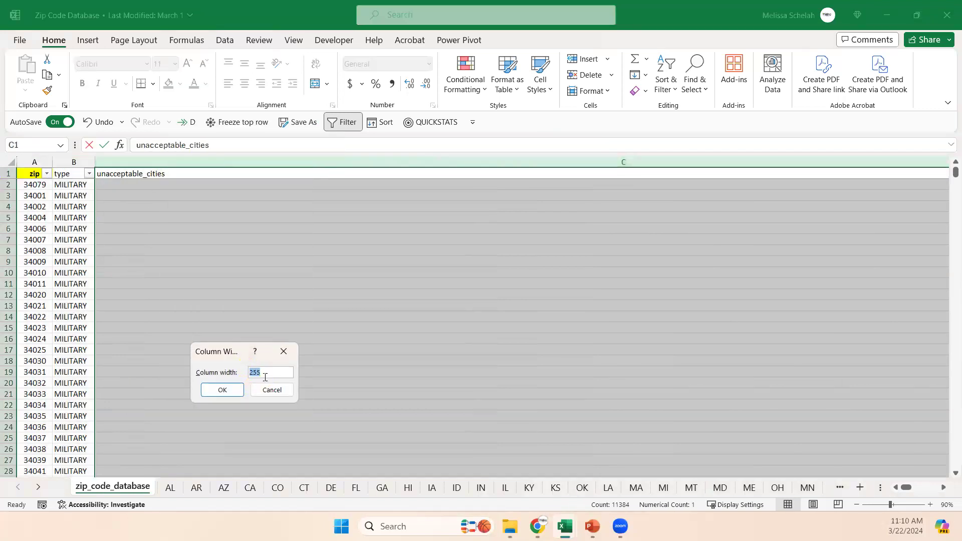
{"action": "type", "text": "25"}
{"action": "key", "text": "Return"}
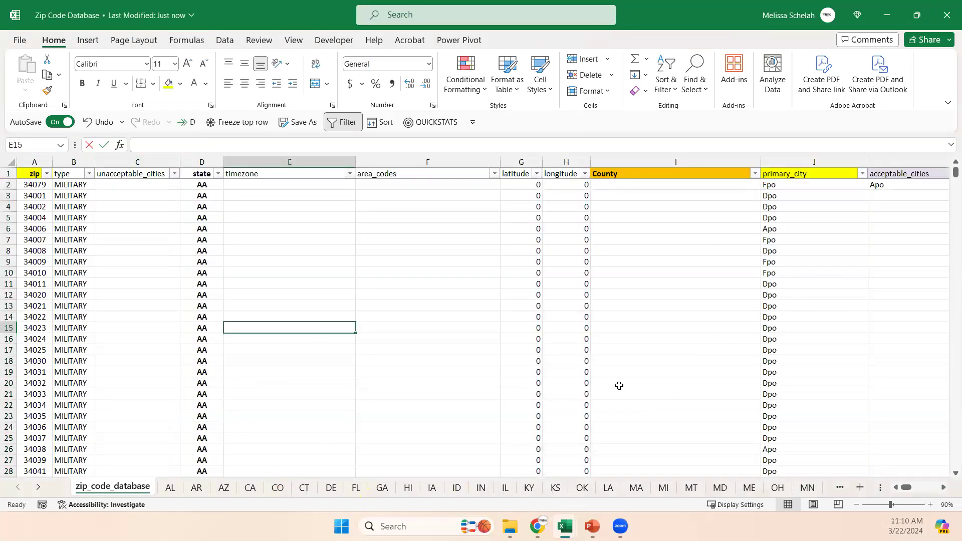
Review the filter choices of the state column on the zip_code_database sheet.
{"action": "scroll", "coordinate": [169, 364], "scroll_direction": "down", "scroll_amount": 8}
{"action": "left_click", "coordinate": [218, 173]}
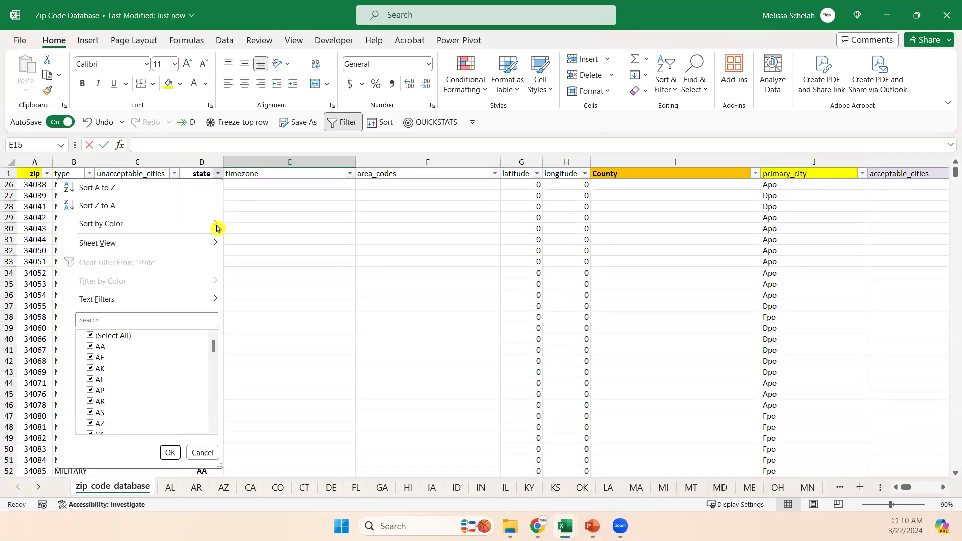
{"action": "left_click", "coordinate": [295, 339]}
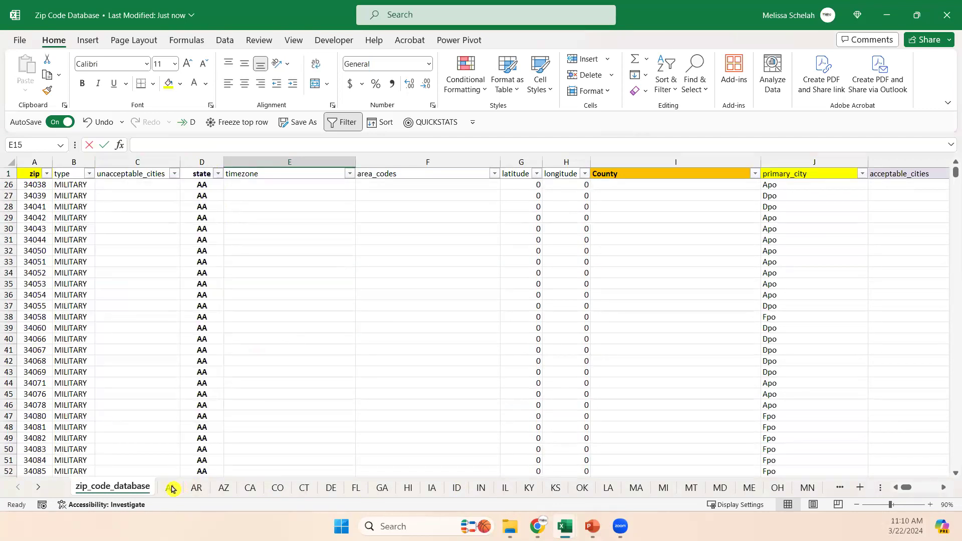
Browse through the AL, AR, AZ and CA sheets of the zip code workbook.
{"action": "left_click", "coordinate": [173, 487]}
{"action": "left_click", "coordinate": [190, 491]}
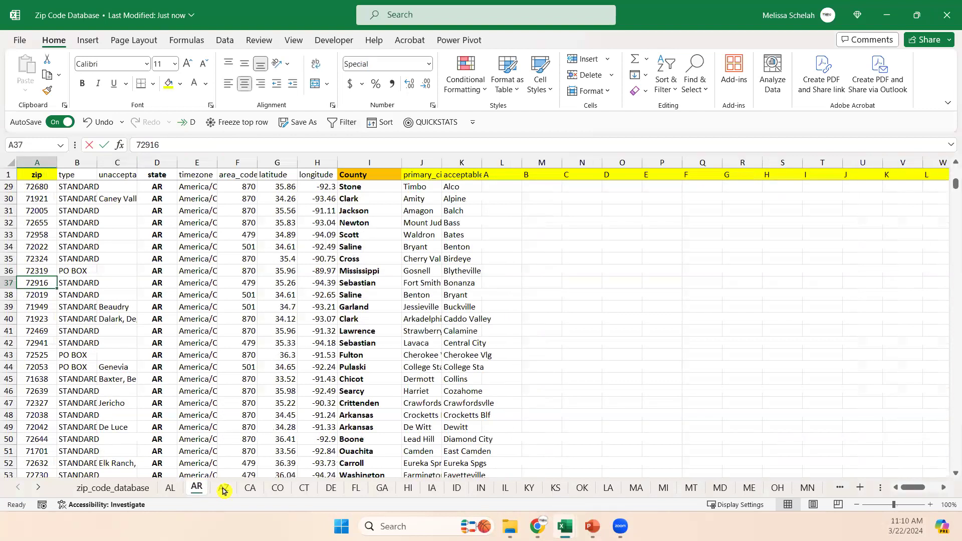
{"action": "left_click", "coordinate": [223, 490]}
{"action": "left_click", "coordinate": [250, 489]}
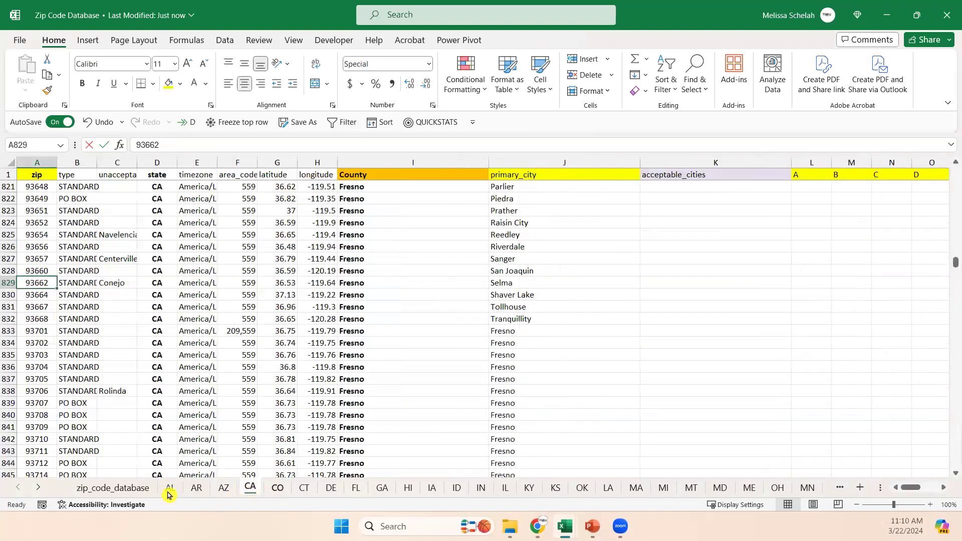
Open the VA sheet of the zip code workbook.
{"action": "left_click", "coordinate": [44, 488]}
{"action": "left_click", "coordinate": [44, 488]}
{"action": "left_click", "coordinate": [44, 488]}
{"action": "left_click", "coordinate": [44, 487]}
{"action": "left_click", "coordinate": [44, 487]}
{"action": "left_click", "coordinate": [44, 488]}
{"action": "left_click", "coordinate": [44, 487]}
{"action": "left_click", "coordinate": [44, 488]}
{"action": "left_click", "coordinate": [44, 487]}
{"action": "left_click", "coordinate": [44, 487]}
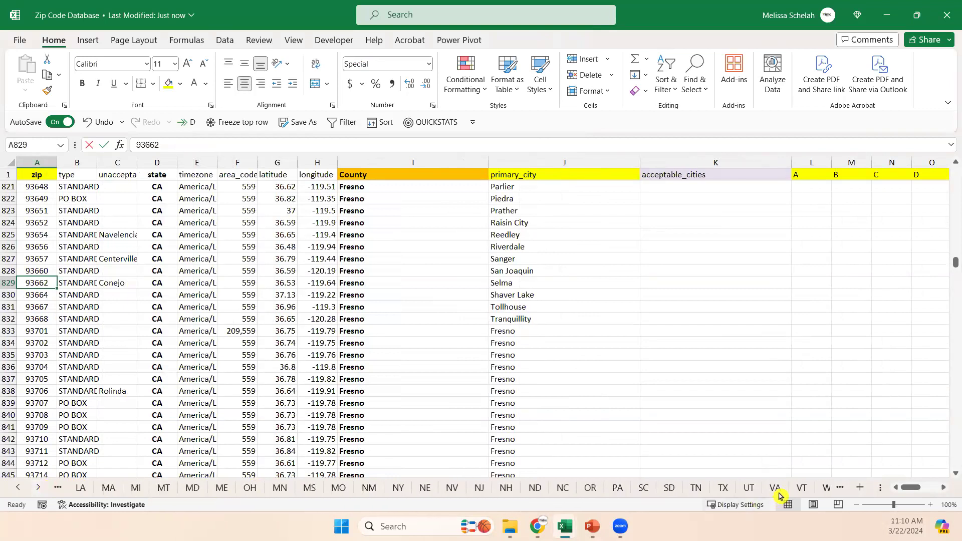
{"action": "left_click", "coordinate": [777, 489]}
Examine the County & Independent Cities column on the VA sheet, including its filter choices.
{"action": "left_click", "coordinate": [559, 344]}
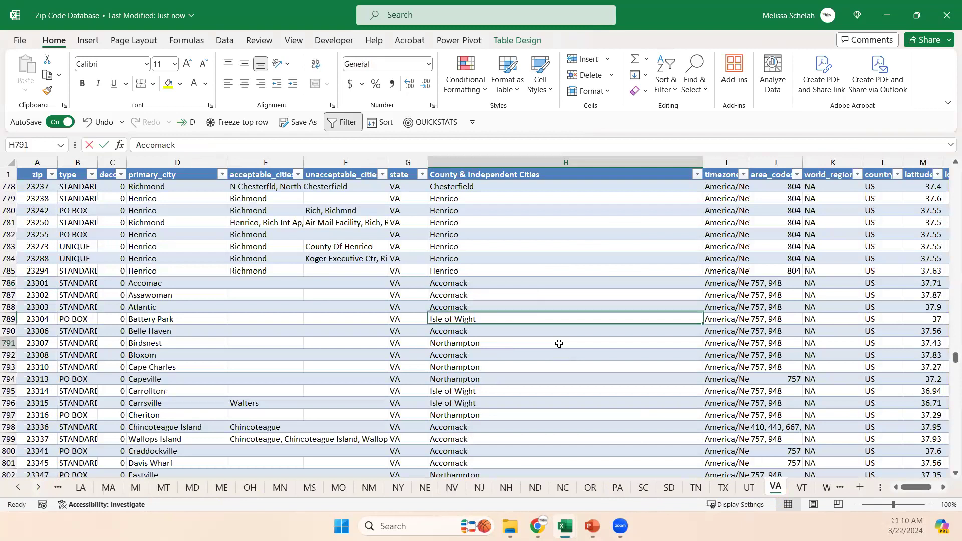
{"action": "scroll", "coordinate": [592, 281], "scroll_direction": "down", "scroll_amount": 12}
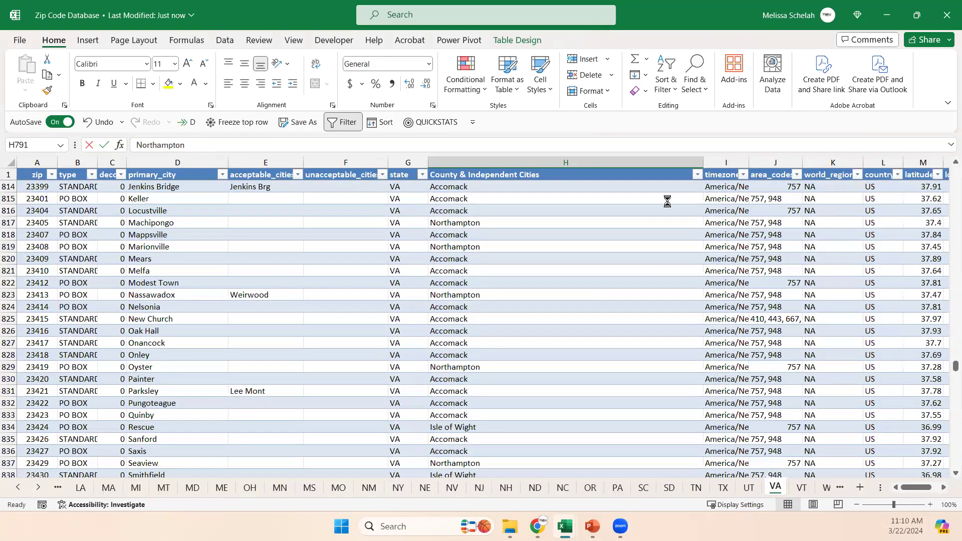
{"action": "left_click", "coordinate": [697, 175]}
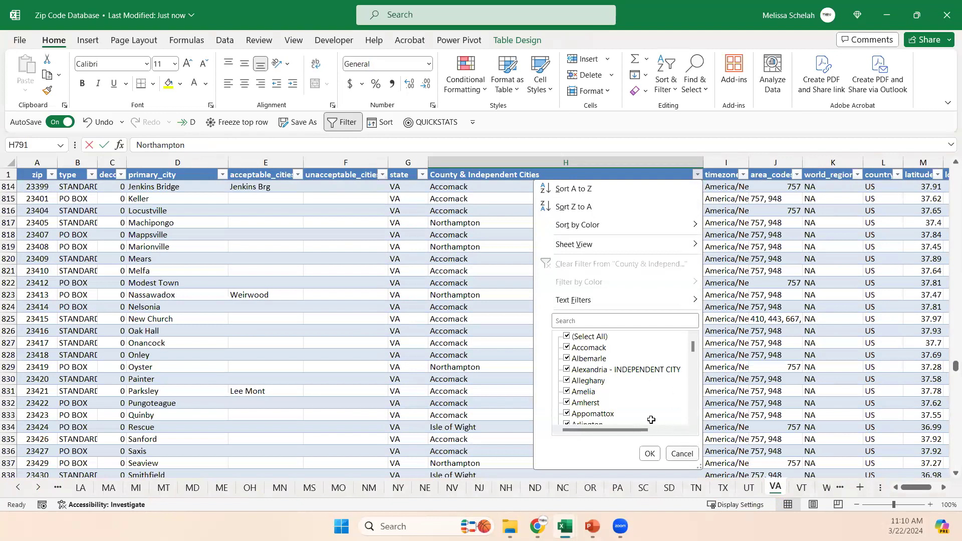
{"action": "left_click", "coordinate": [333, 323]}
{"action": "scroll", "coordinate": [331, 322], "scroll_direction": "up", "scroll_amount": 20}
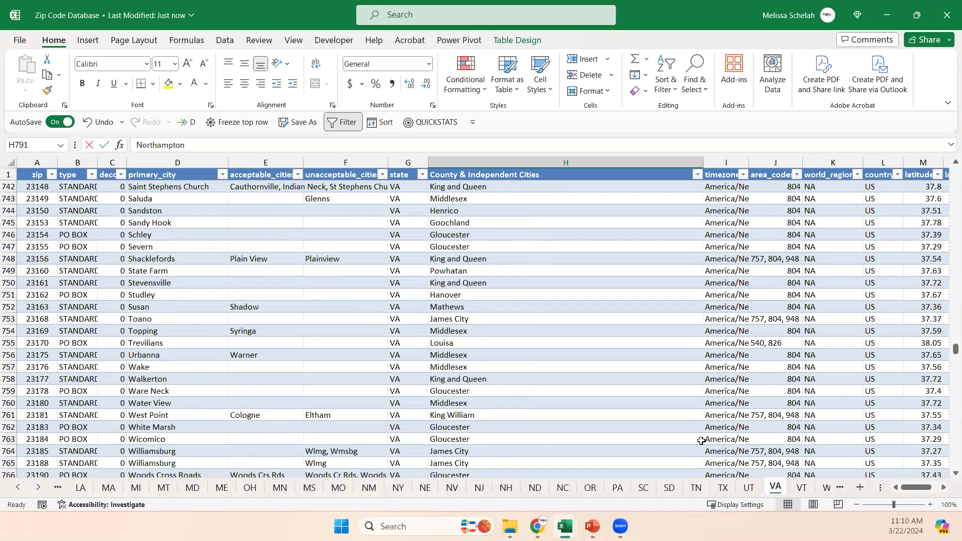
Minimize the Zip Code Database workbook to return to the Eligible Students in your State Rev1 workbook.
{"action": "left_click", "coordinate": [22, 487]}
{"action": "left_click", "coordinate": [22, 488]}
{"action": "left_click", "coordinate": [22, 488]}
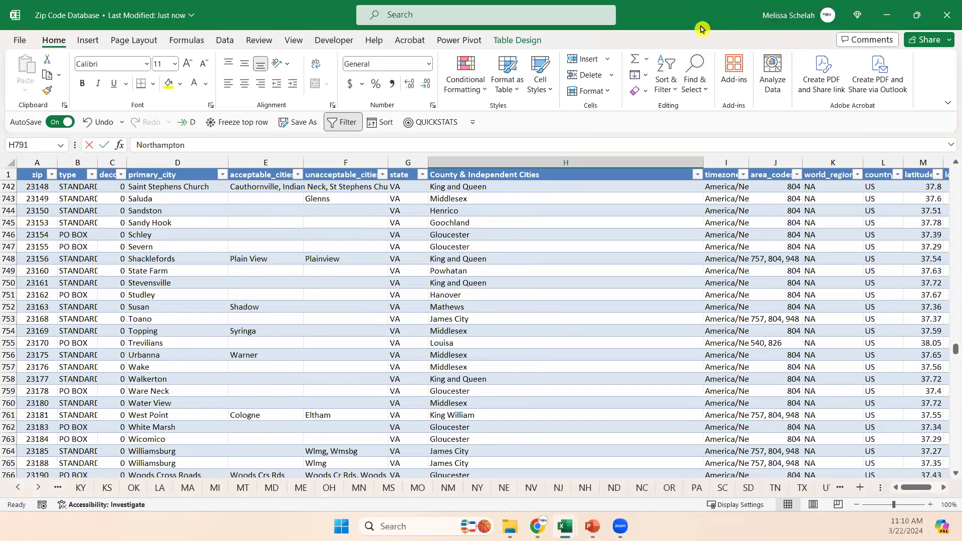
{"action": "left_click", "coordinate": [887, 15]}
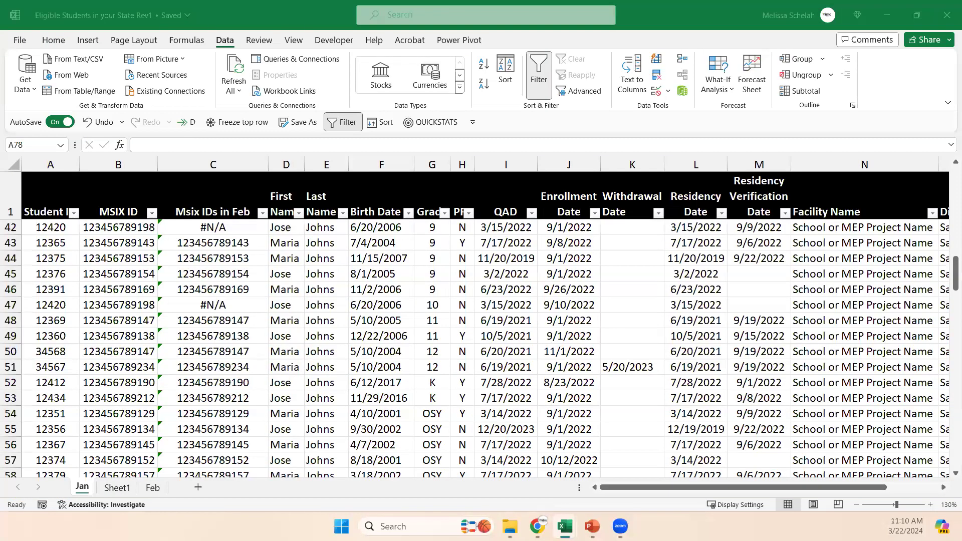